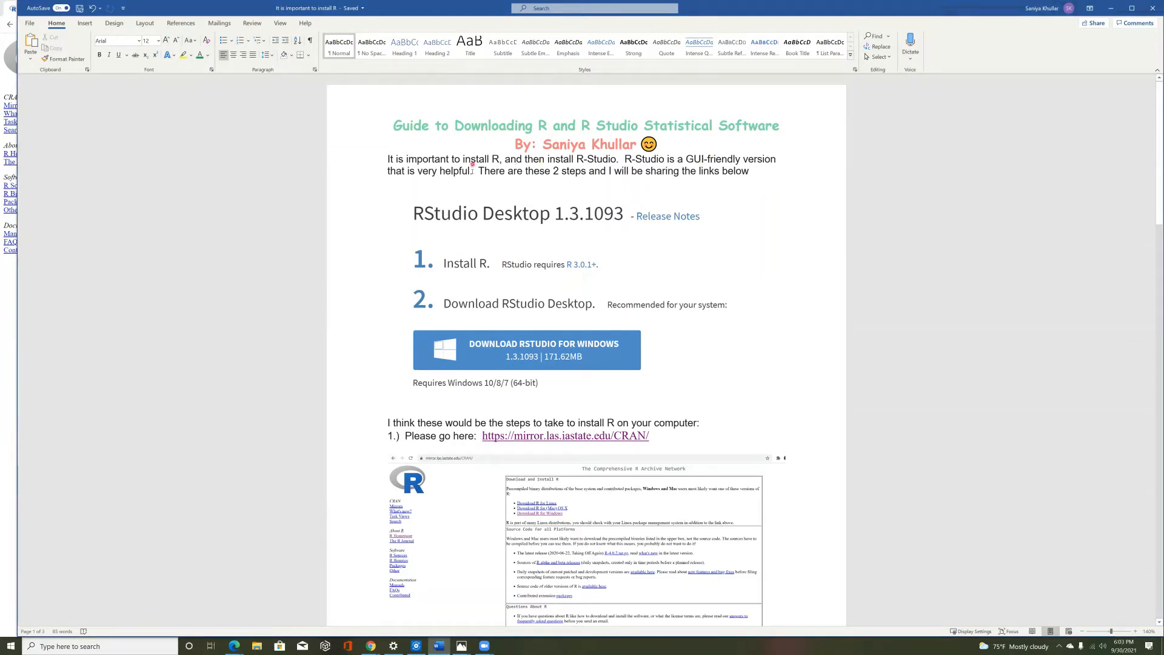
Step: Read through the guide's installation steps for R and RStudio, including the download links and the R console screenshot
{"action": "left_click_drag", "start_coordinate": [472, 171], "coordinate": [492, 160]}
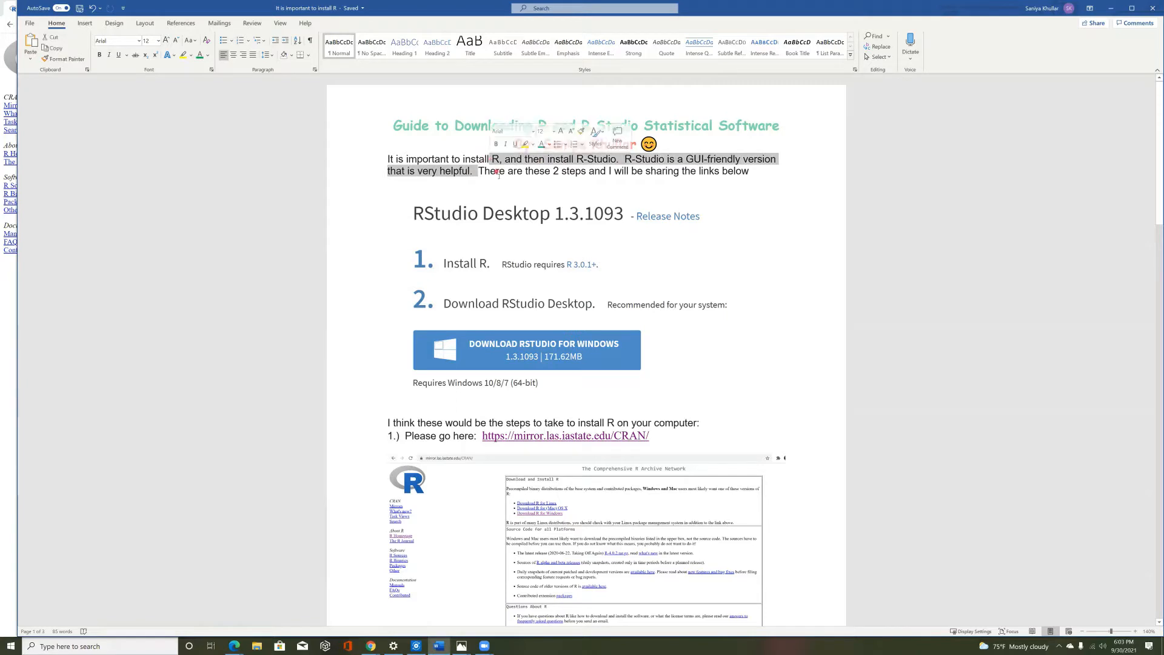
{"action": "left_click", "coordinate": [499, 172]}
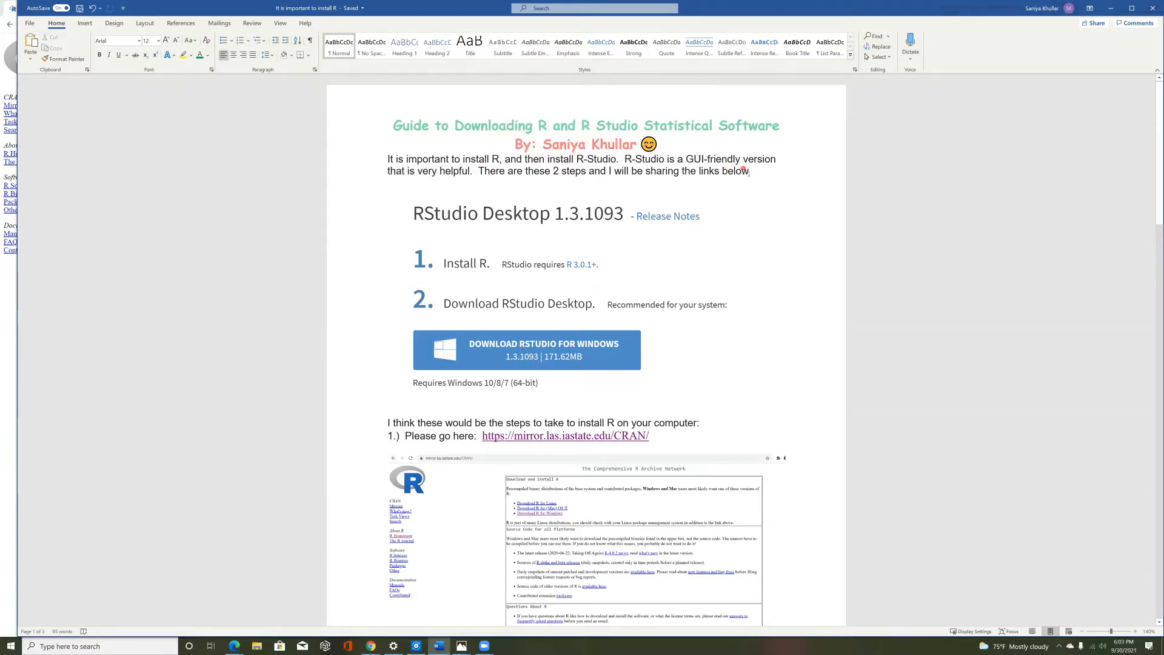
{"action": "scroll", "coordinate": [680, 340], "scroll_direction": "down", "scroll_amount": 3}
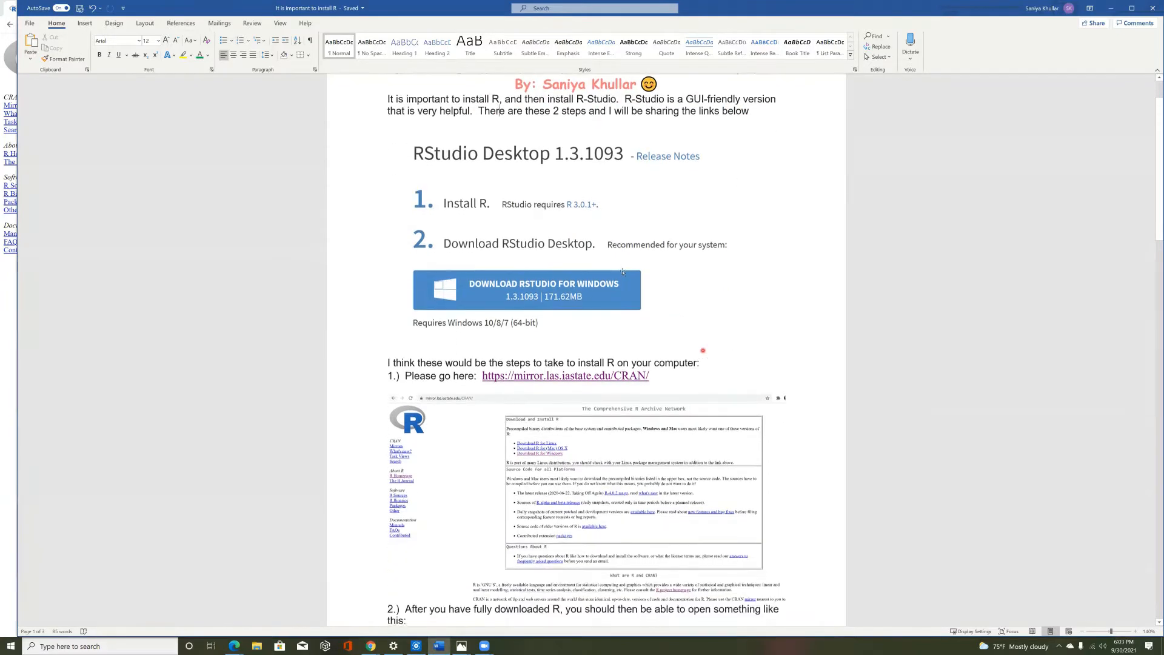
{"action": "scroll", "coordinate": [622, 273], "scroll_direction": "down", "scroll_amount": 1}
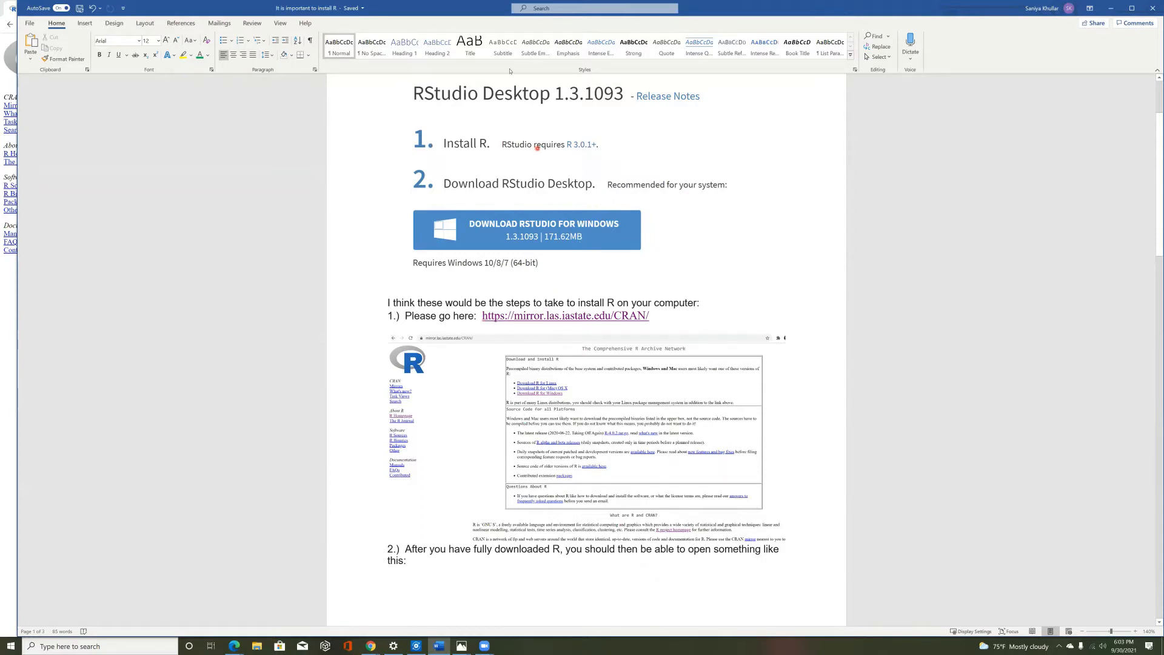
{"action": "mouse_move", "coordinate": [613, 146]}
{"action": "left_mouse_down"}
{"action": "mouse_move", "coordinate": [782, 242]}
{"action": "mouse_move", "coordinate": [750, 387]}
{"action": "left_mouse_up"}
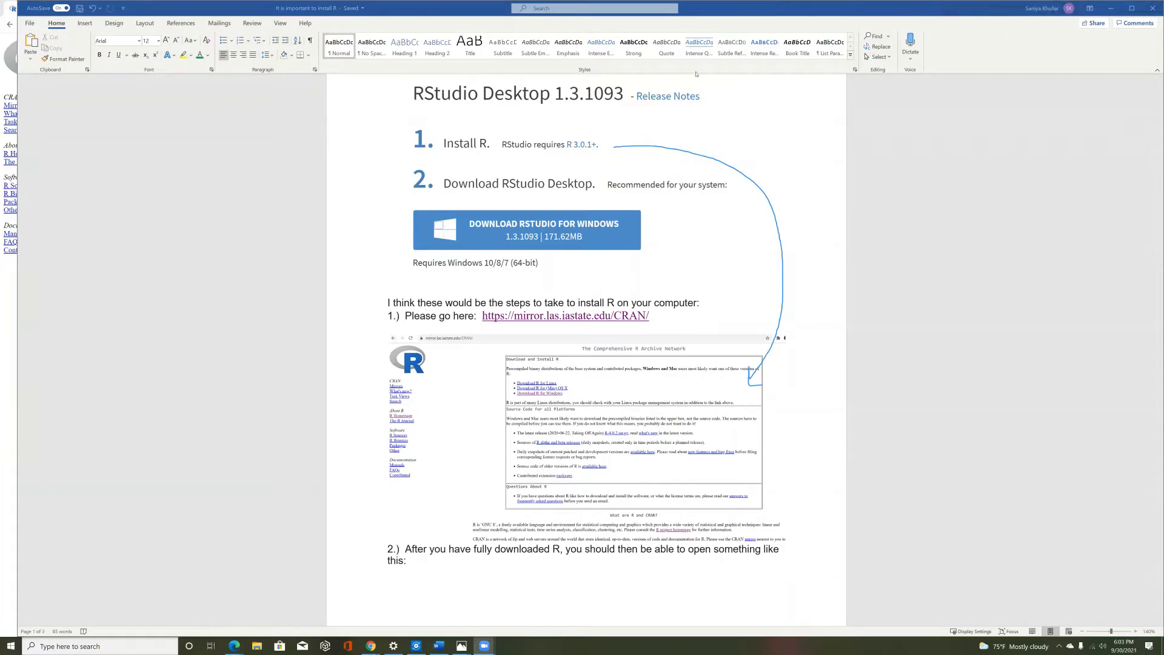
{"action": "scroll", "coordinate": [699, 246], "scroll_direction": "down", "scroll_amount": 5}
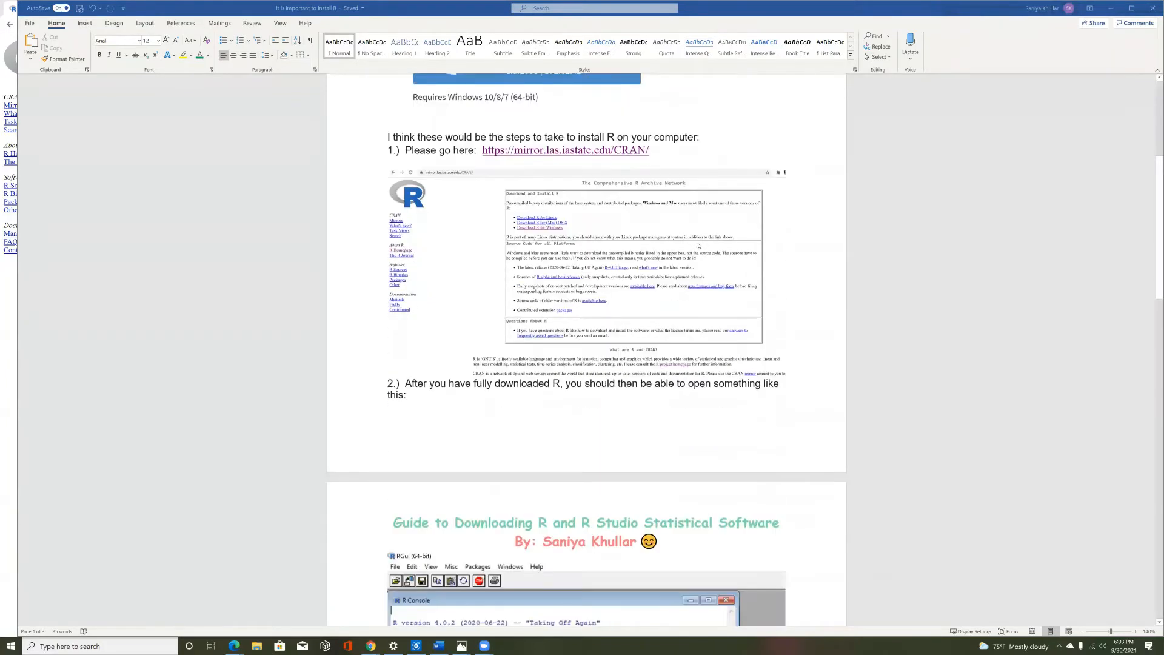
{"action": "scroll", "coordinate": [698, 246], "scroll_direction": "down", "scroll_amount": 7}
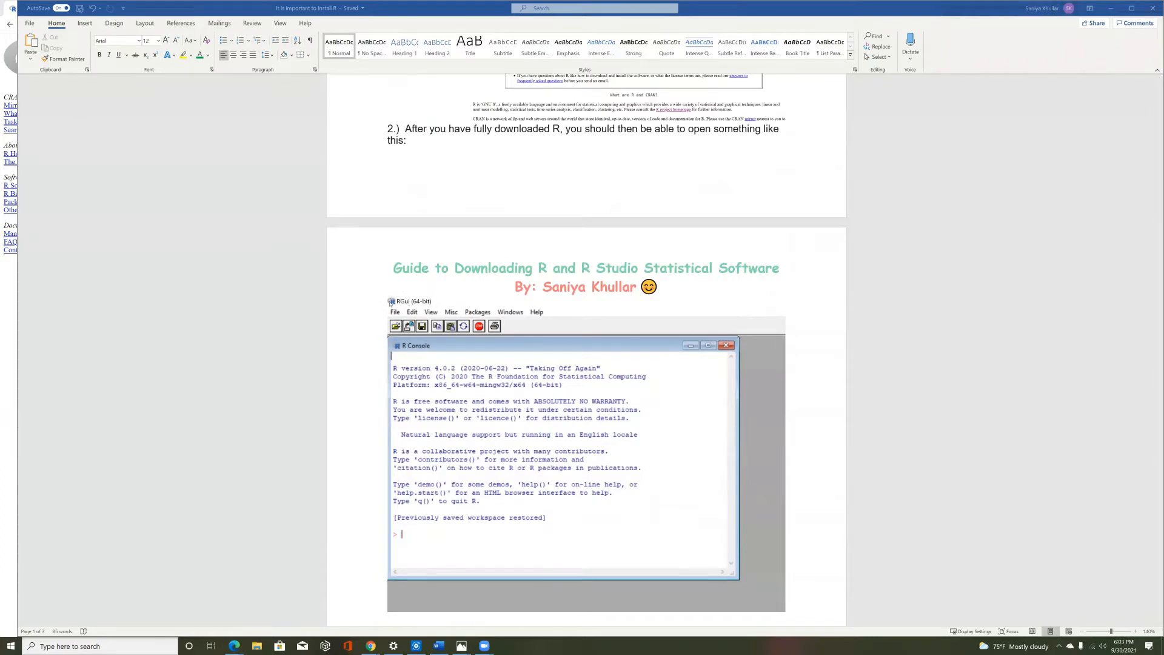
{"action": "scroll", "coordinate": [438, 417], "scroll_direction": "down", "scroll_amount": 3}
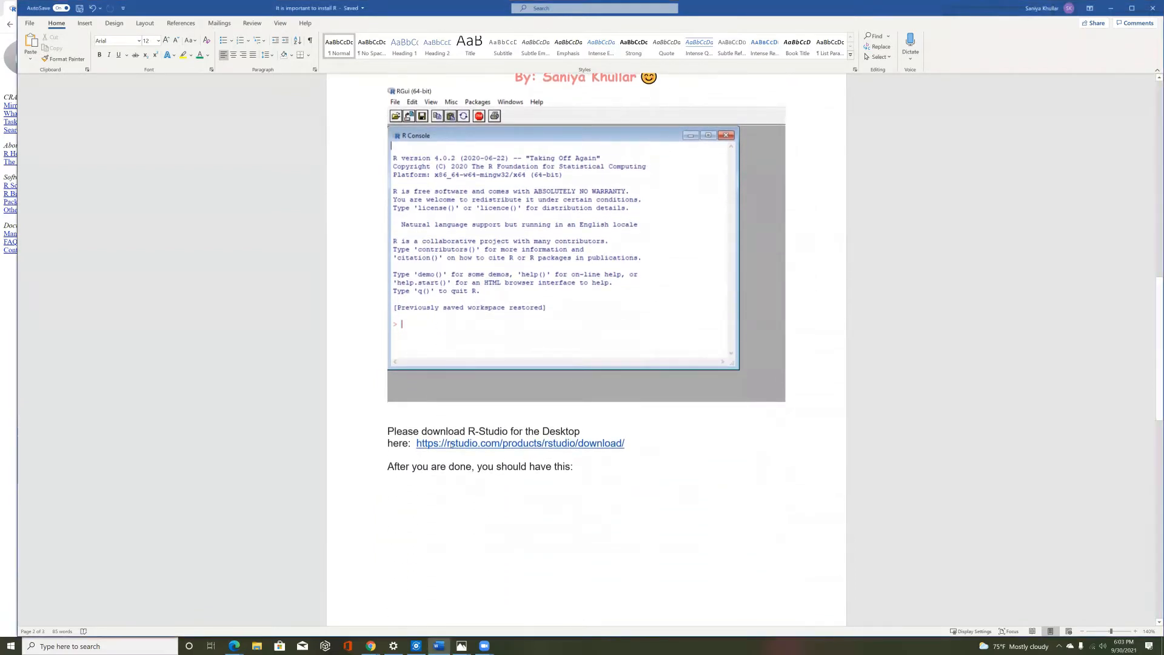
{"action": "scroll", "coordinate": [525, 443], "scroll_direction": "up", "scroll_amount": 4}
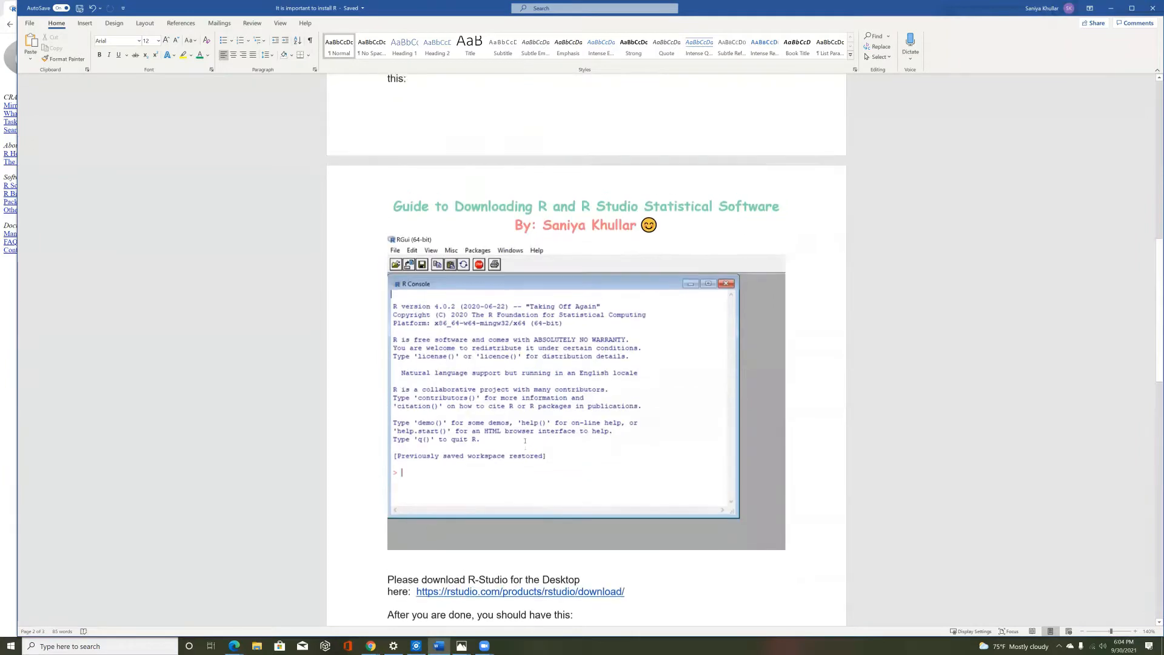
{"action": "scroll", "coordinate": [524, 442], "scroll_direction": "up", "scroll_amount": 6}
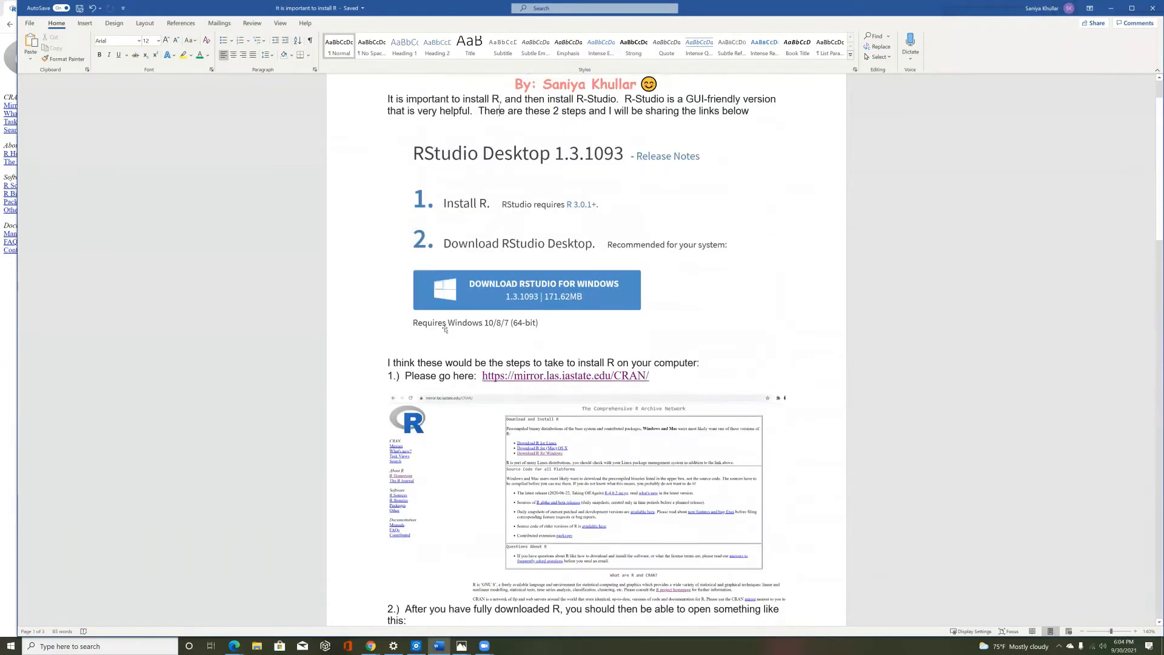
{"action": "scroll", "coordinate": [477, 553], "scroll_direction": "down", "scroll_amount": 10}
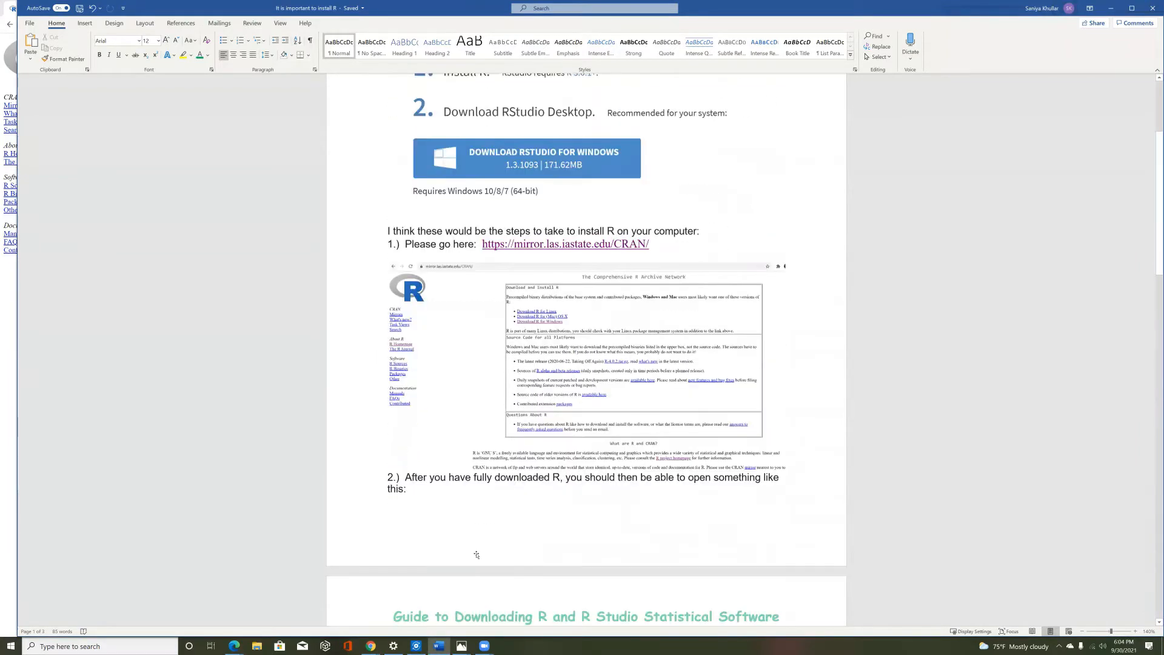
{"action": "scroll", "coordinate": [477, 554], "scroll_direction": "down", "scroll_amount": 7}
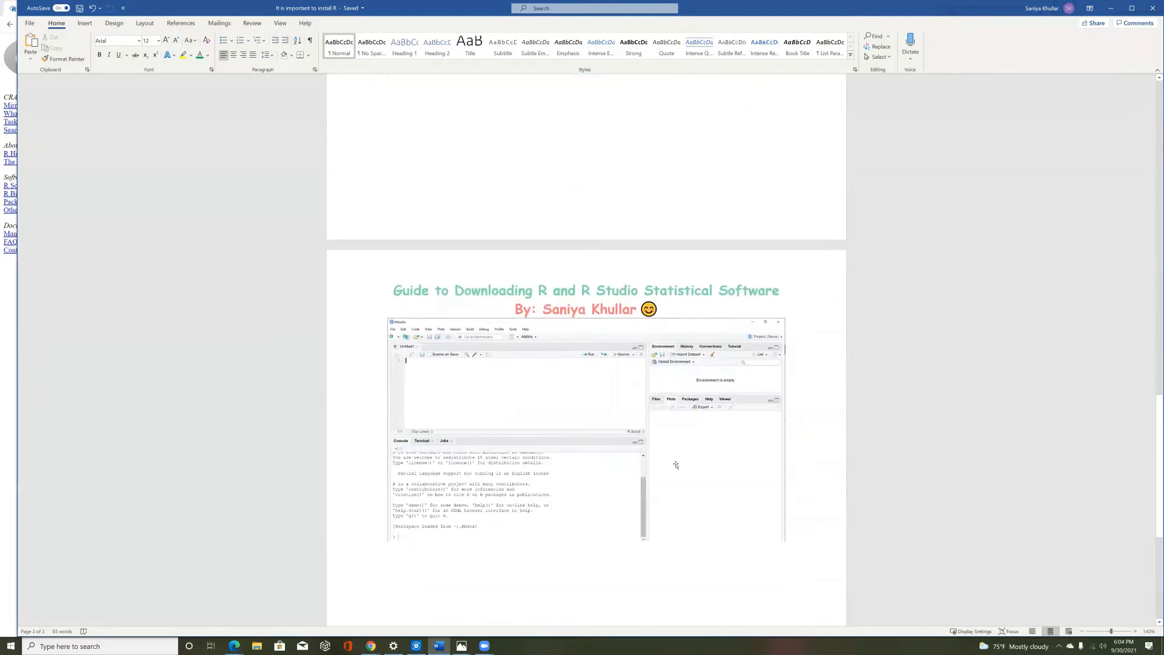
Step: Enlarge the RStudio screenshot on the guide's last page and examine its script, console, environment and plots panes
{"action": "left_click", "coordinate": [425, 326]}
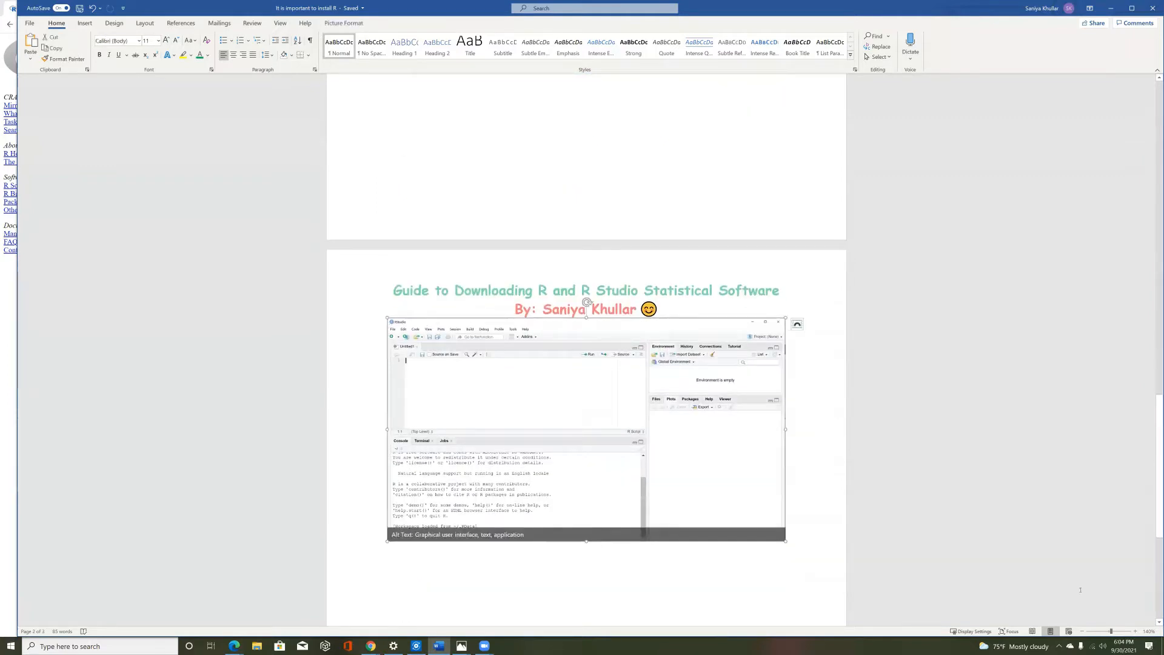
{"action": "left_click", "coordinate": [1121, 631]}
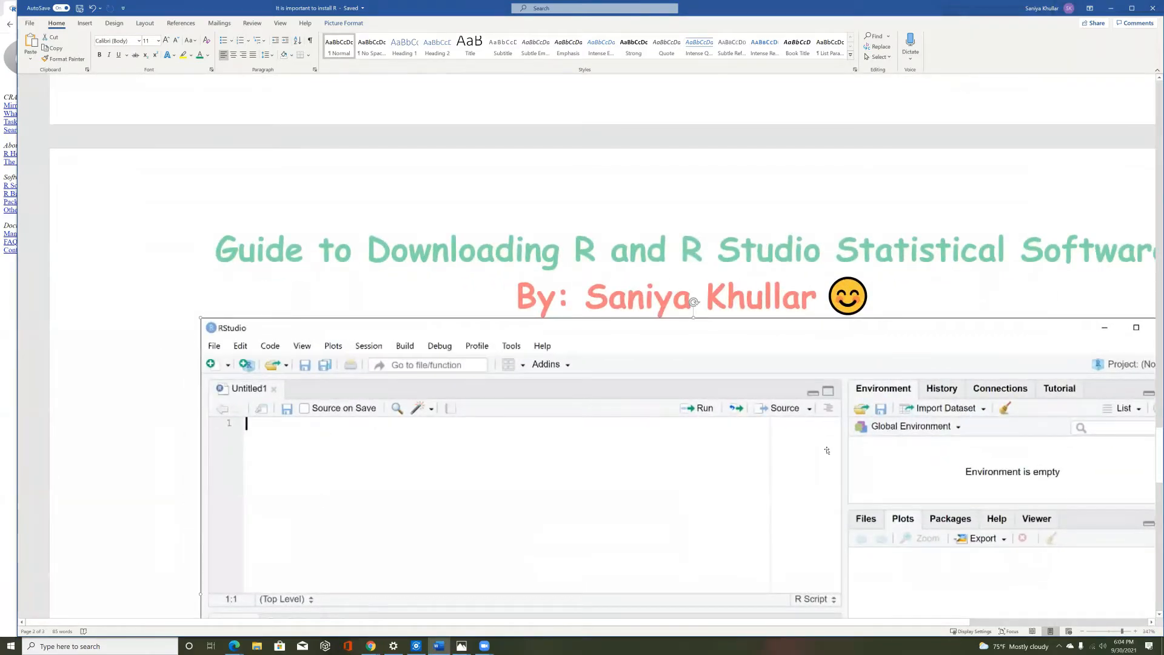
{"action": "scroll", "coordinate": [826, 450], "scroll_direction": "down", "scroll_amount": 4}
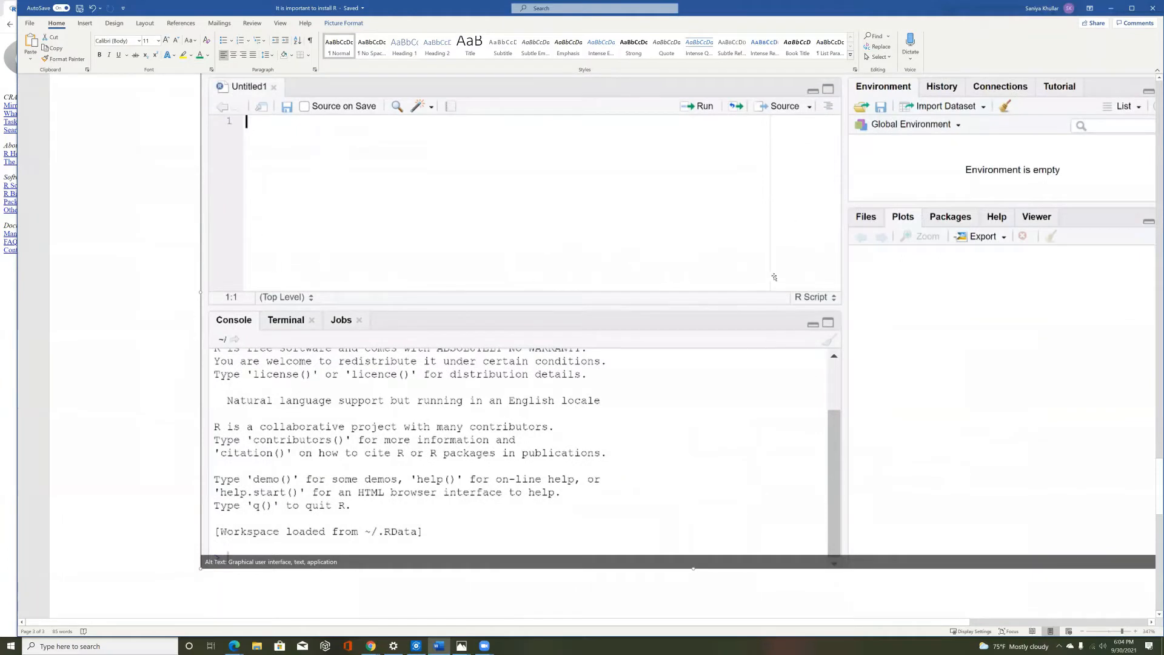
{"action": "scroll", "coordinate": [760, 366], "scroll_direction": "up", "scroll_amount": 2}
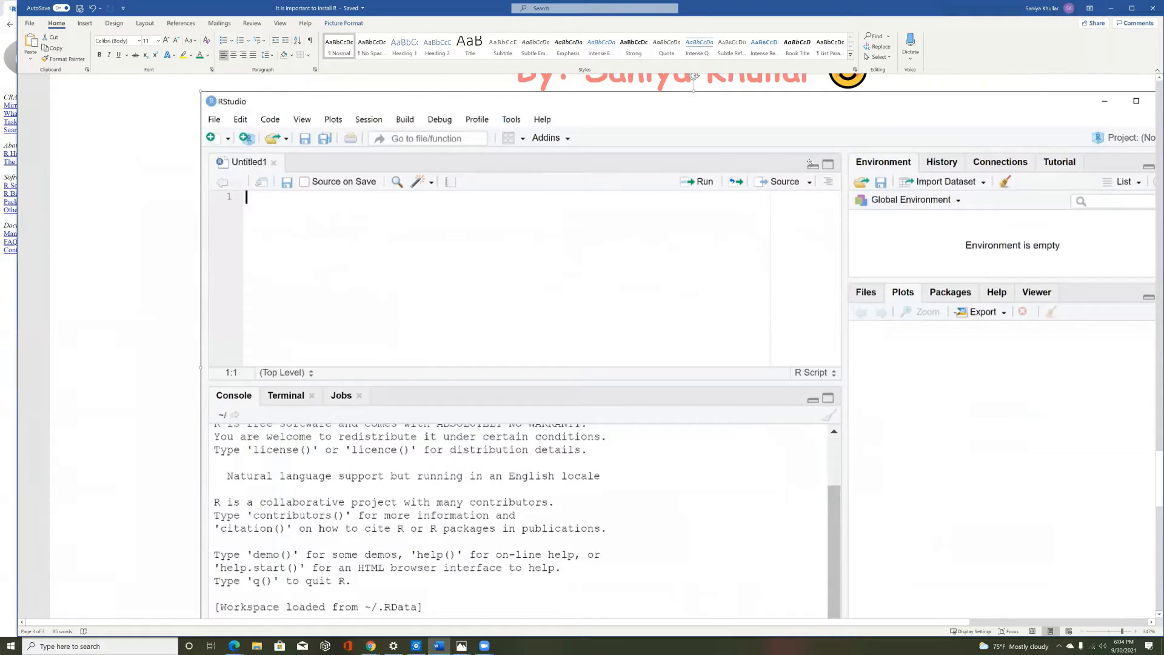
{"action": "scroll", "coordinate": [609, 424], "scroll_direction": "down", "scroll_amount": 2}
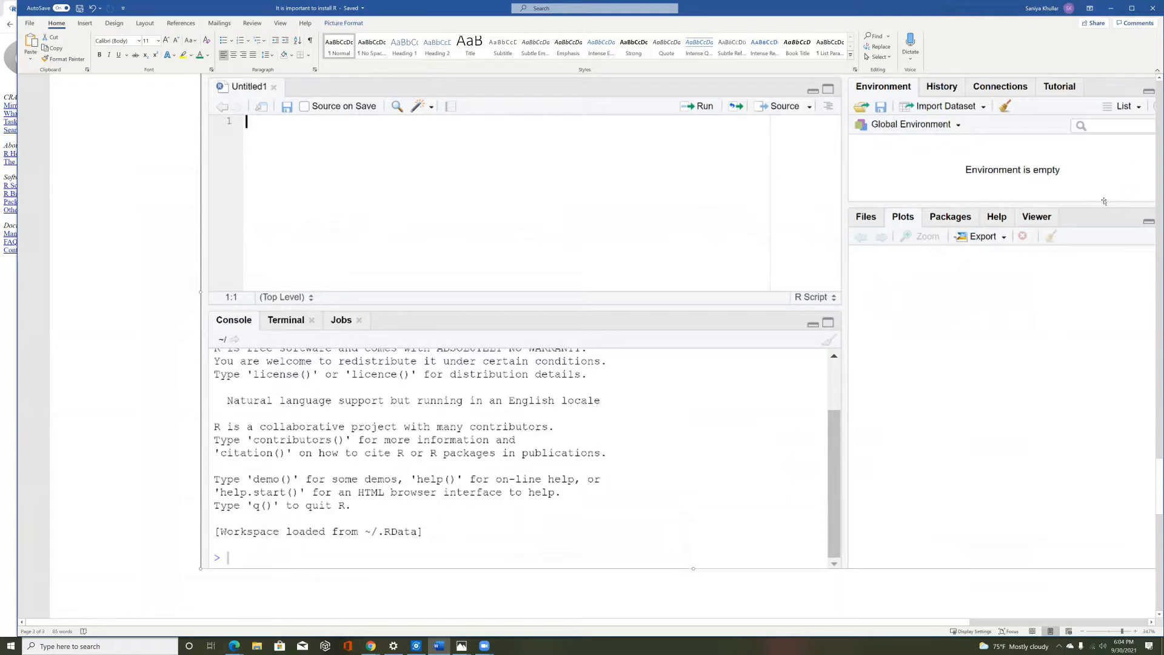
{"action": "scroll", "coordinate": [973, 177], "scroll_direction": "up", "scroll_amount": 2}
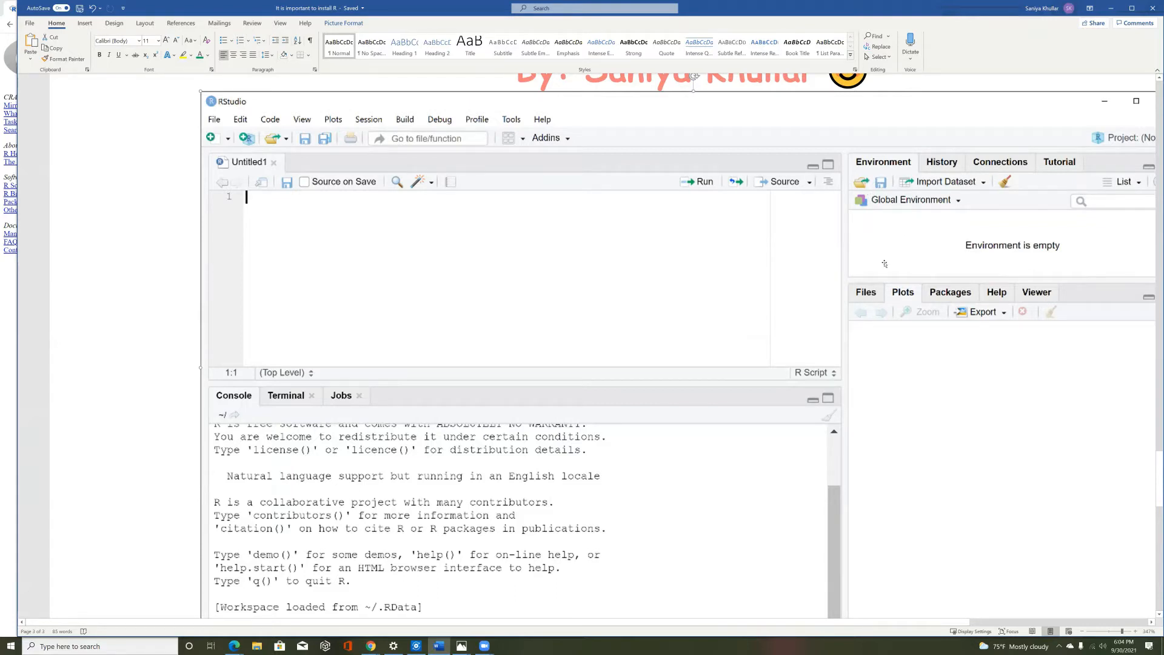
{"action": "scroll", "coordinate": [889, 364], "scroll_direction": "up", "scroll_amount": 5}
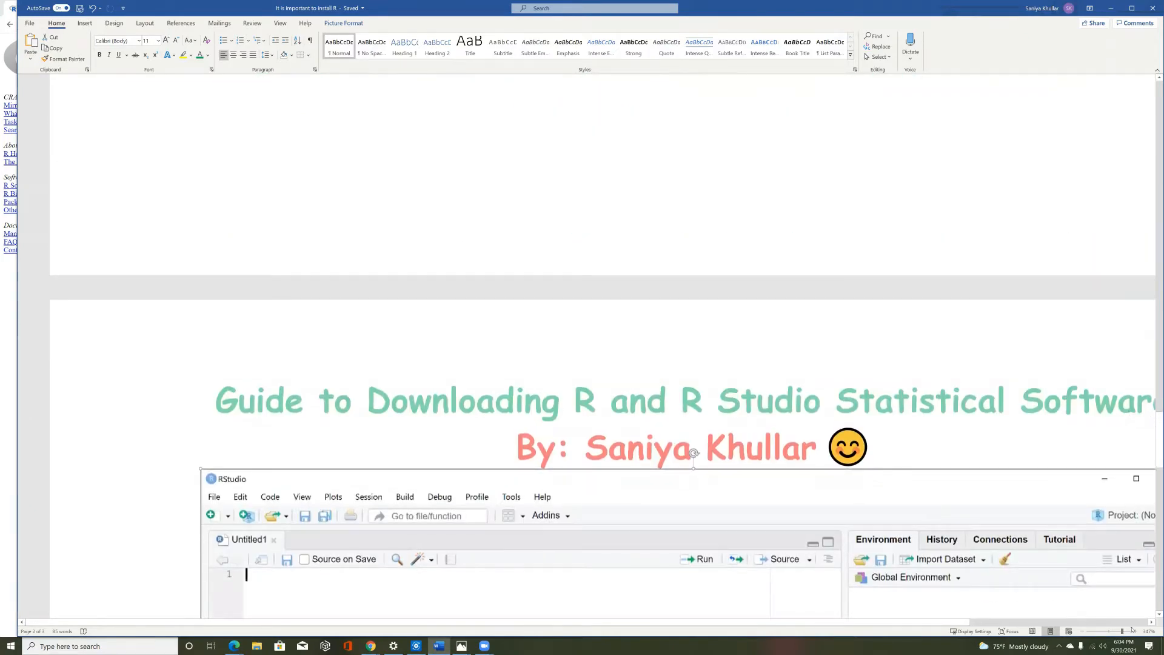
Step: Return to the CRAN mirror link in the guide's step 1, select it, and place the document side by side with the browser
{"action": "scroll", "coordinate": [1147, 515], "scroll_direction": "down", "scroll_amount": 11, "text": "ctrl"}
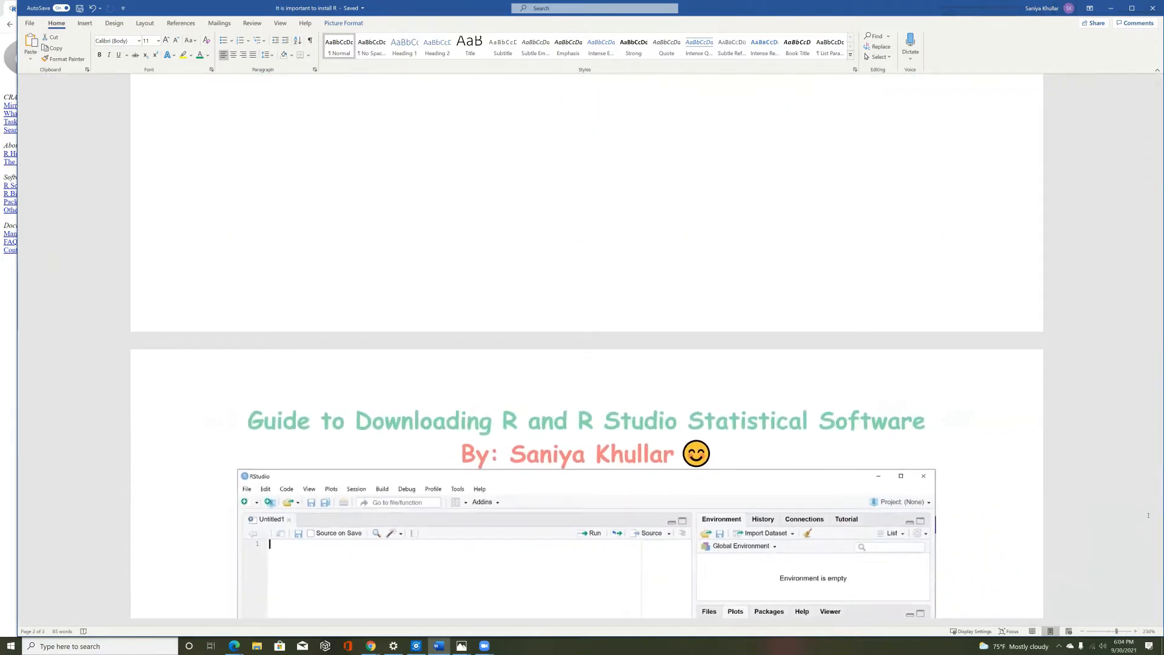
{"action": "scroll", "coordinate": [1148, 516], "scroll_direction": "down", "scroll_amount": 2, "text": "ctrl"}
{"action": "scroll", "coordinate": [1147, 514], "scroll_direction": "up", "scroll_amount": 10}
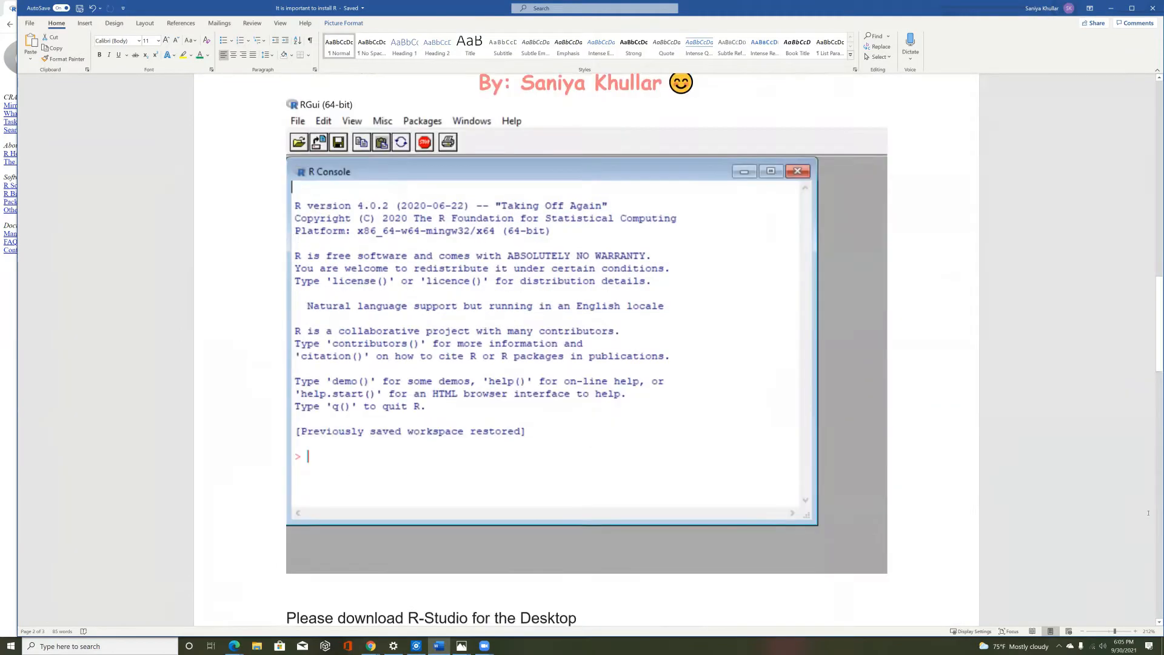
{"action": "scroll", "coordinate": [1147, 513], "scroll_direction": "up", "scroll_amount": 15}
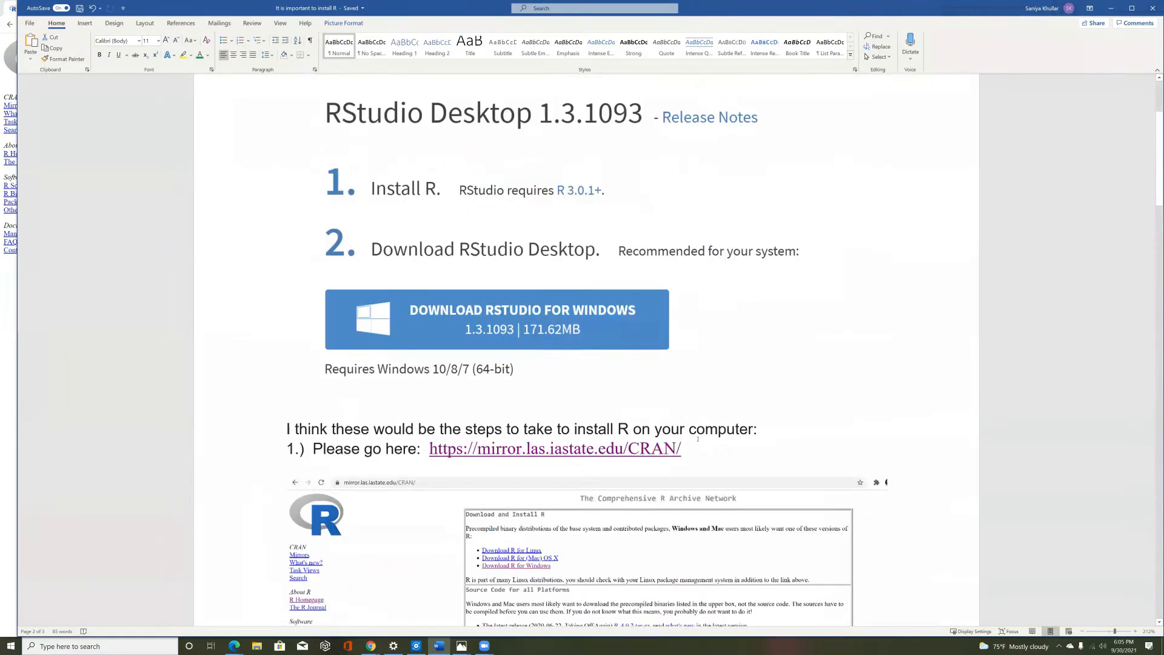
{"action": "left_click", "coordinate": [426, 441]}
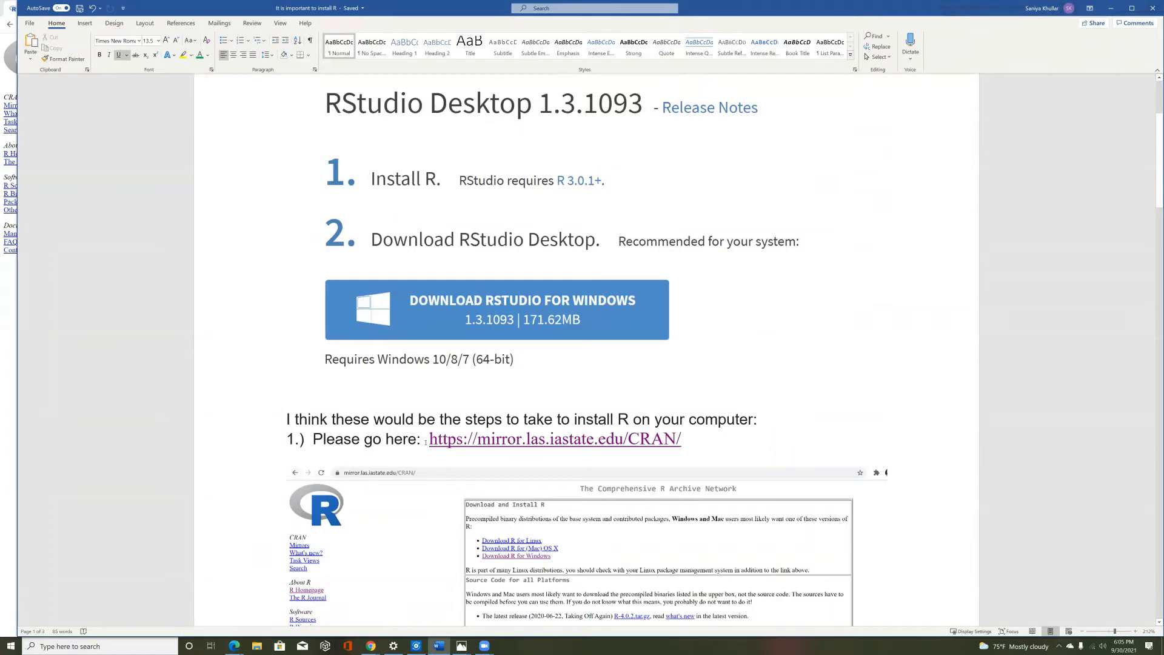
{"action": "left_click_drag", "start_coordinate": [434, 442], "coordinate": [526, 447]}
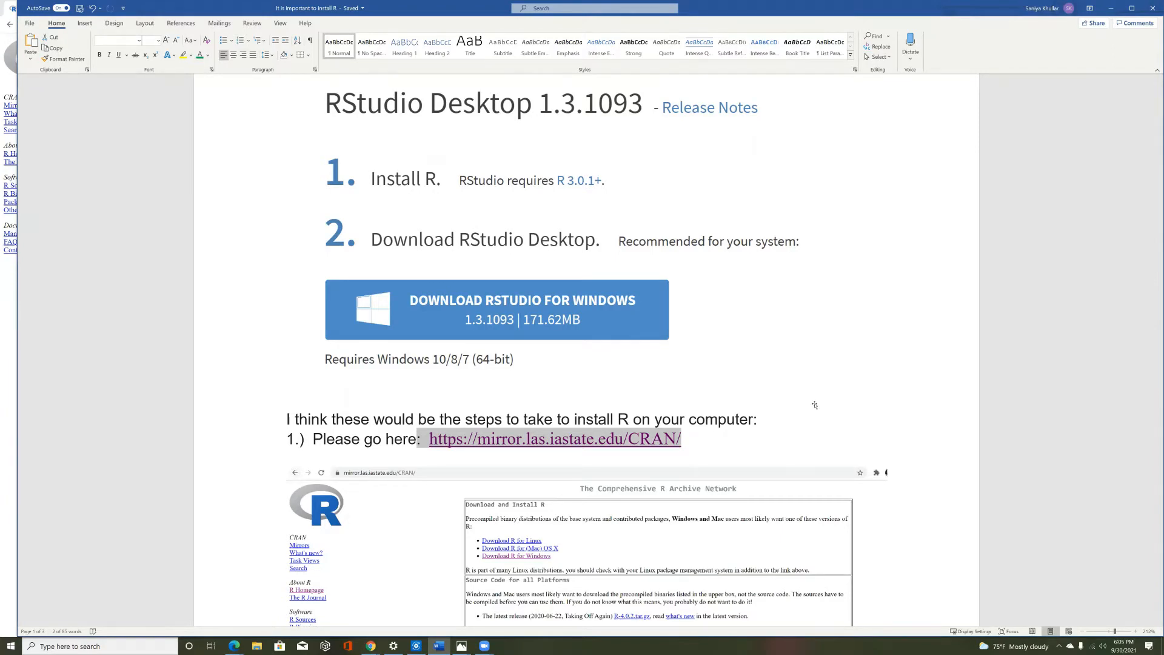
{"action": "key", "text": "super+Right"}
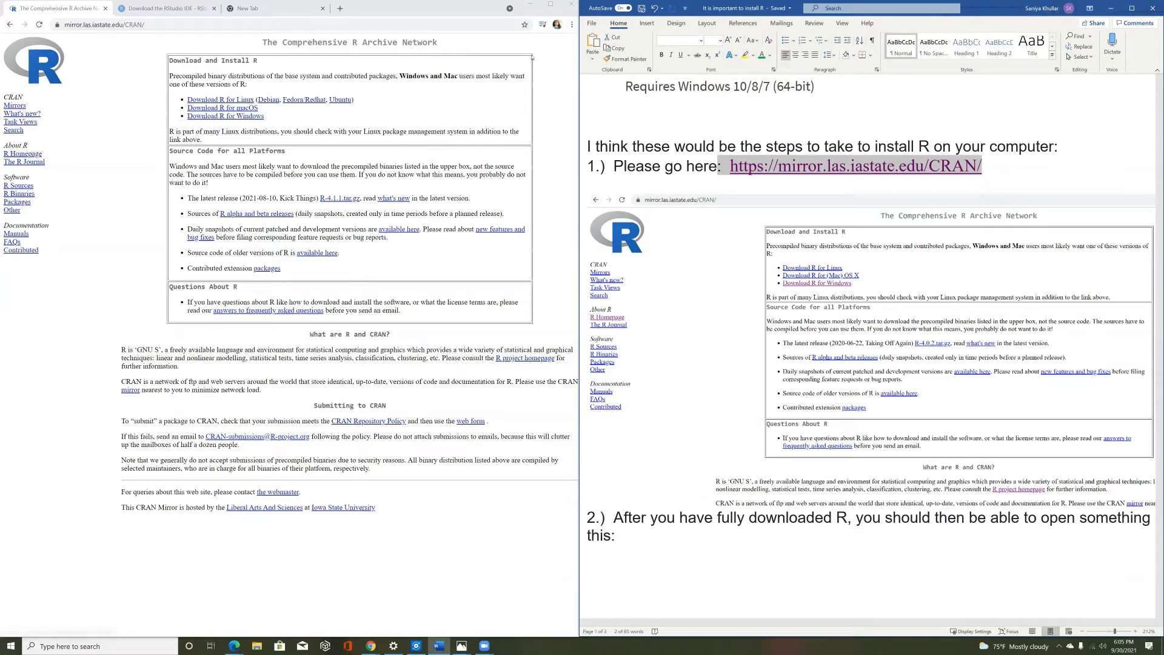
Step: Download the R 4.1.1 installer from CRAN's R for Windows page for first-time installation
{"action": "left_click", "coordinate": [270, 116]}
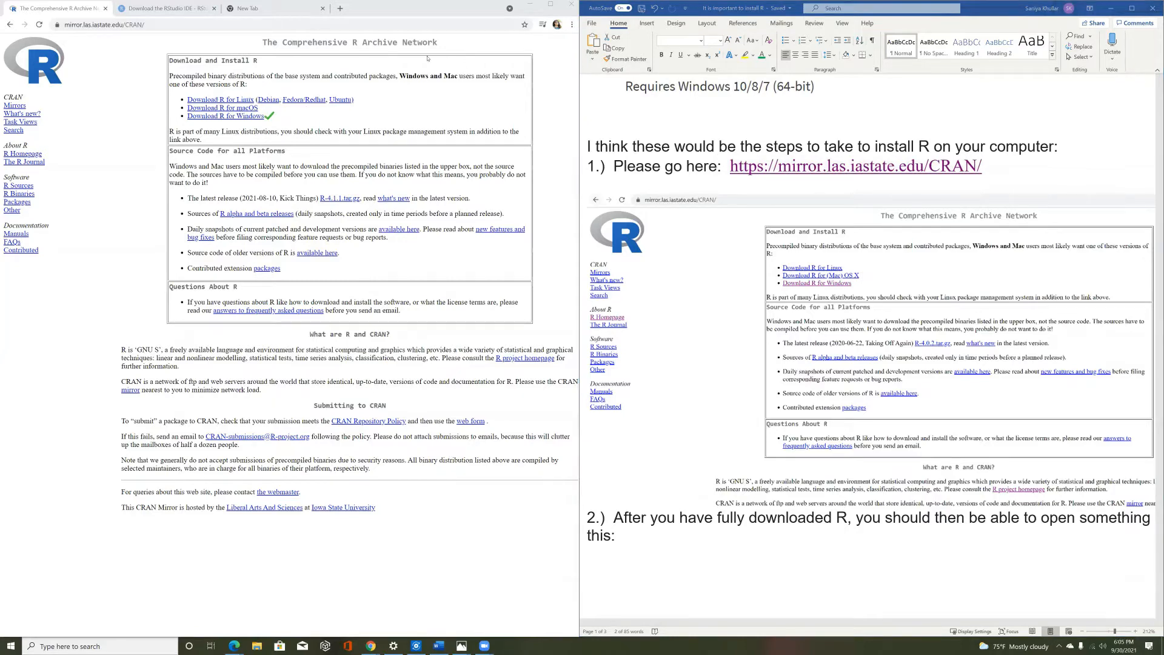
{"action": "left_click", "coordinate": [253, 117]}
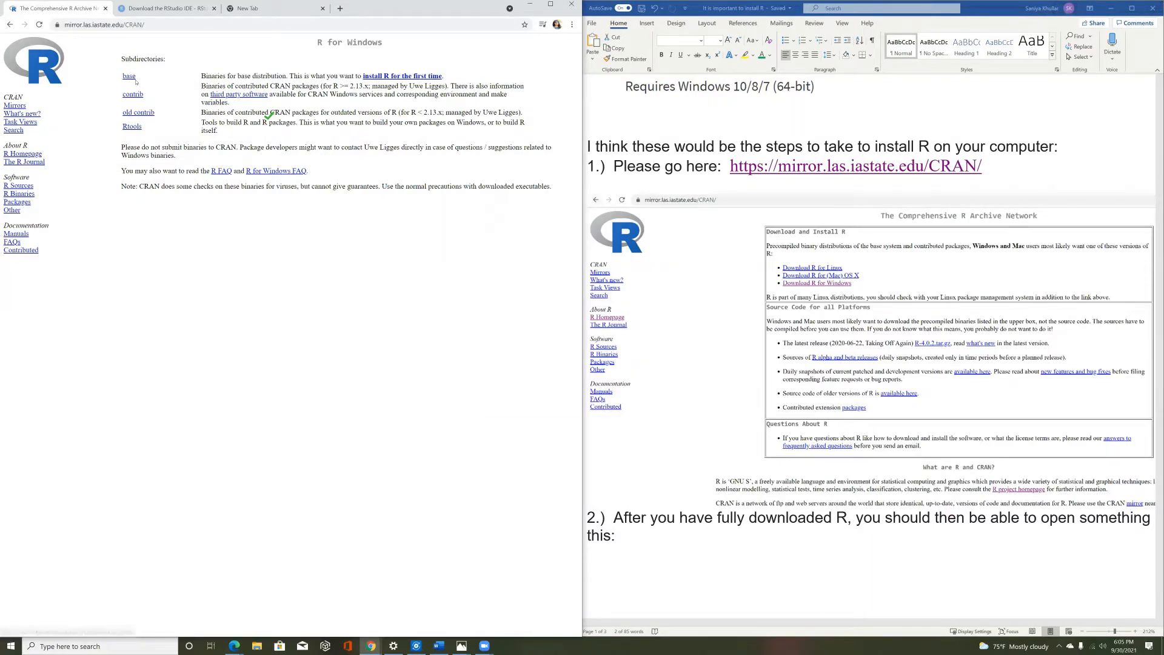
{"action": "left_click", "coordinate": [391, 77]}
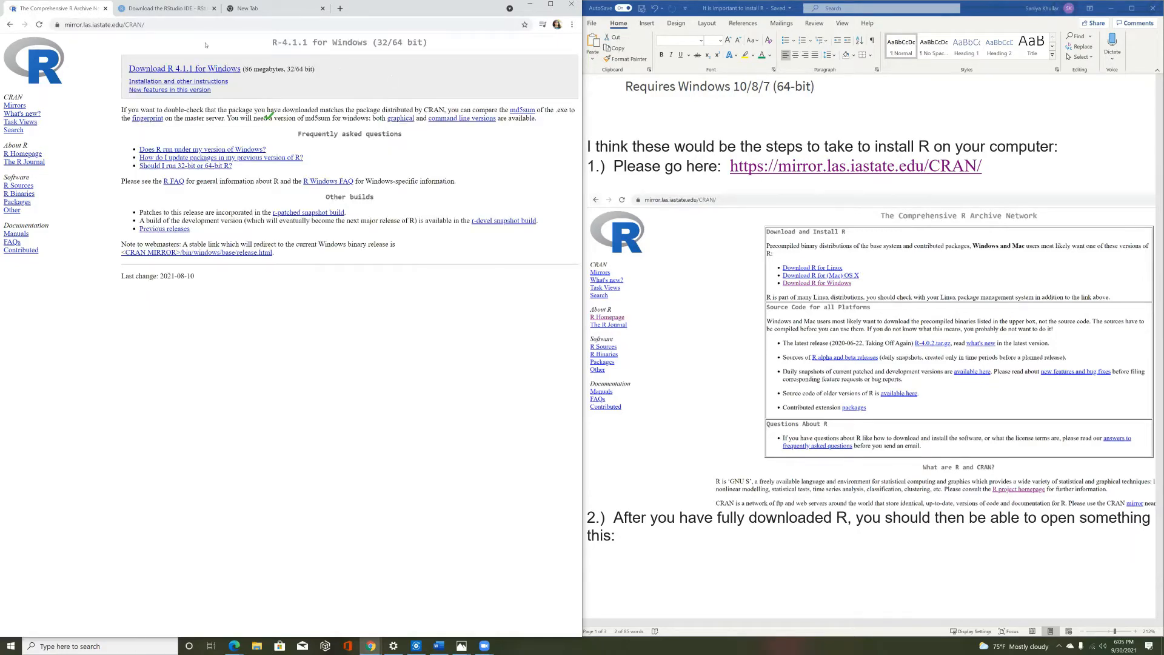
{"action": "key", "text": "alt+Left"}
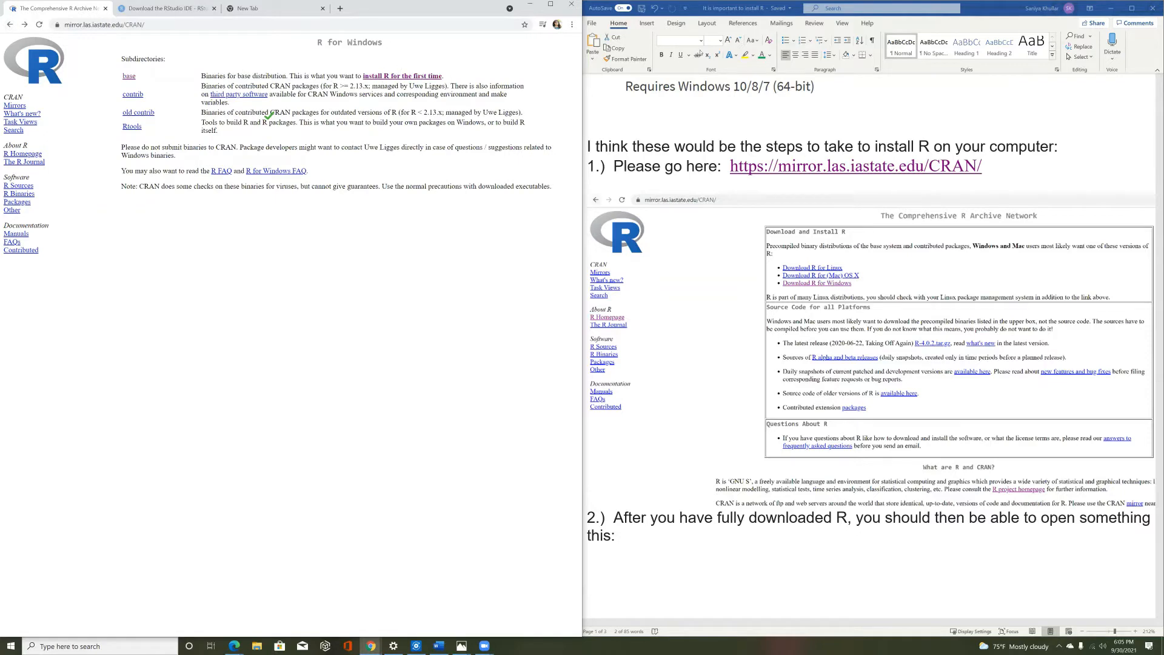
{"action": "left_click", "coordinate": [407, 77]}
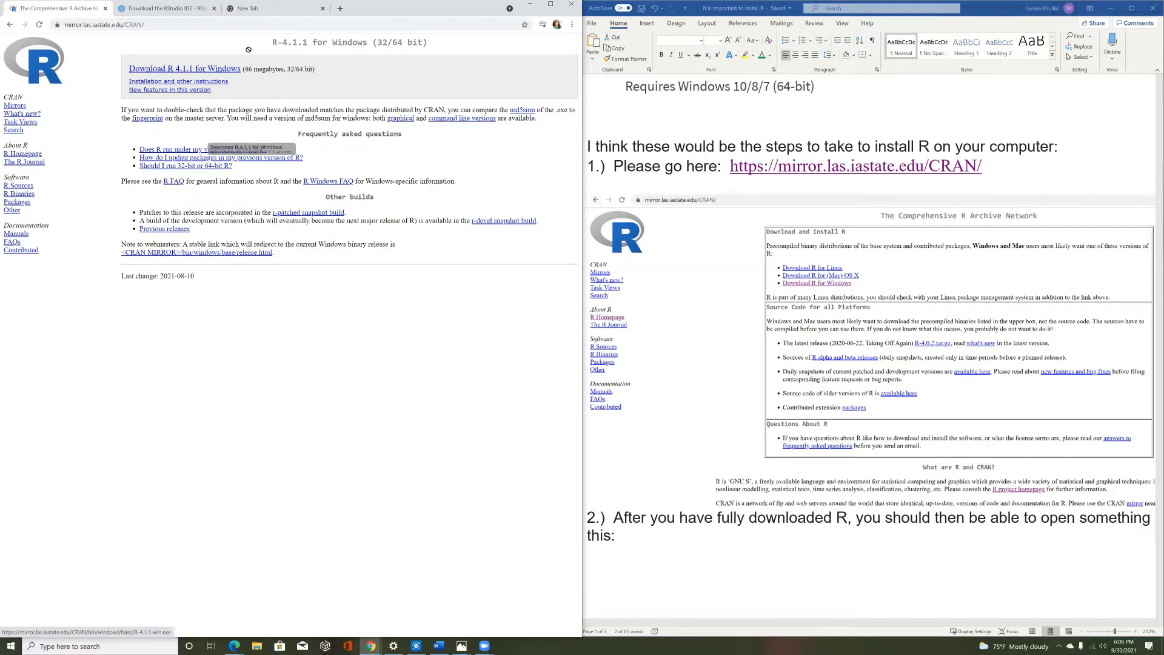
{"action": "left_click", "coordinate": [216, 71]}
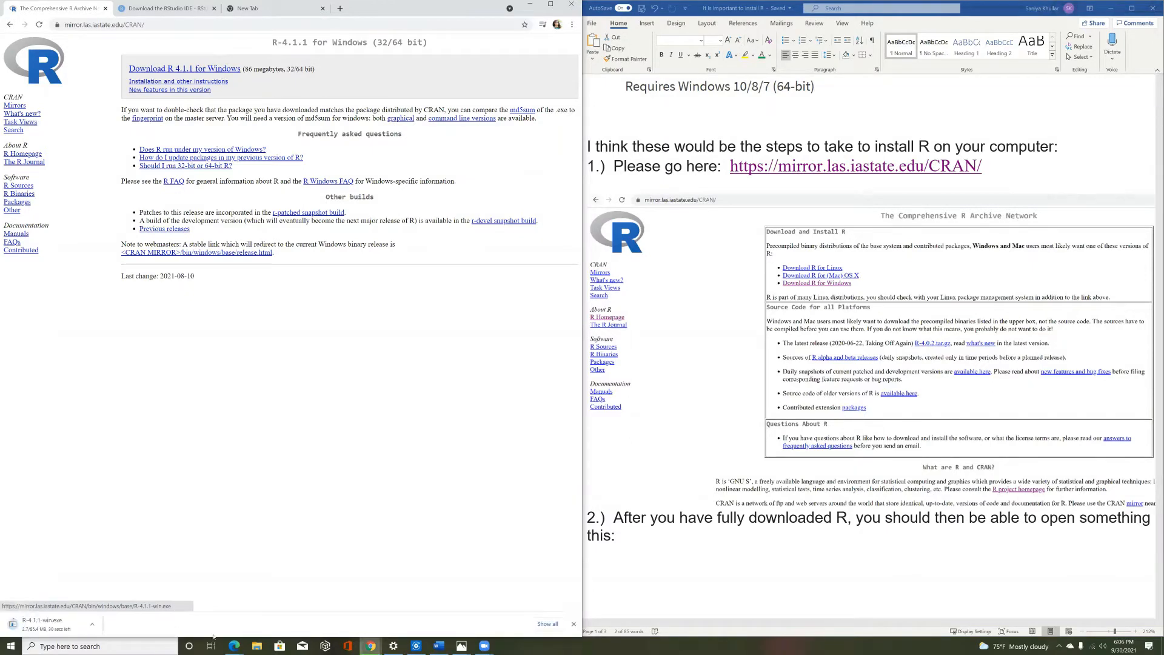
Step: Run the downloaded R-4.1.1-win.exe installer and set the setup language to English
{"action": "left_click", "coordinate": [82, 619]}
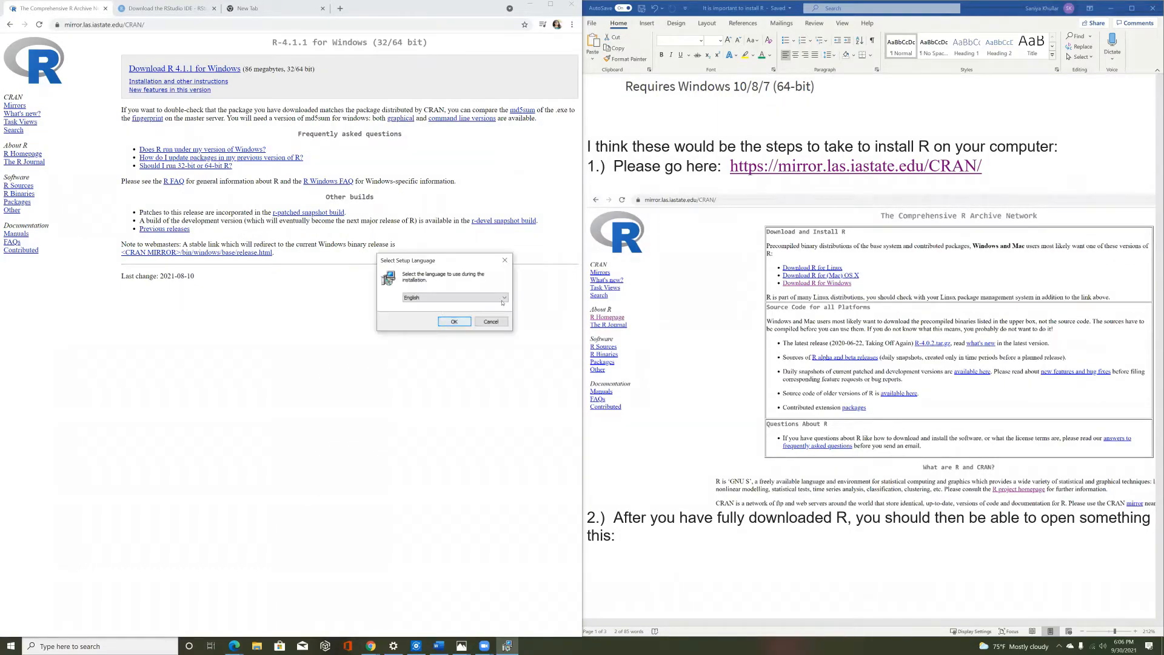
{"action": "left_click", "coordinate": [504, 298]}
{"action": "left_click", "coordinate": [424, 305]}
{"action": "left_click", "coordinate": [459, 323]}
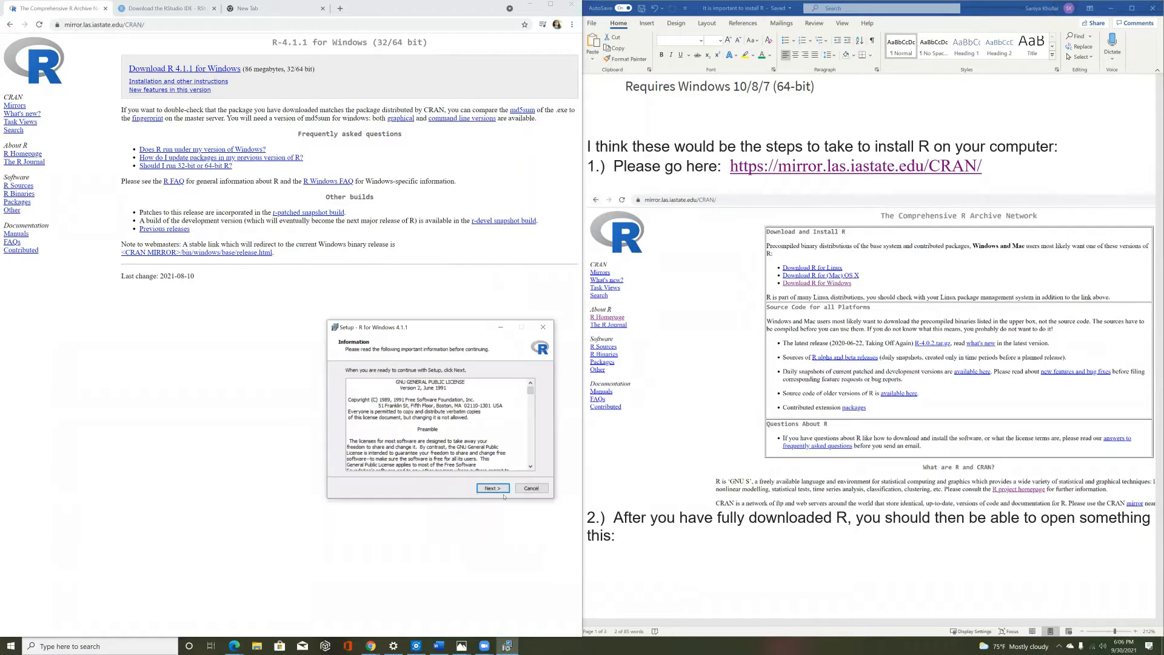
Step: Install R 4.1.1 with the default folder, components, startup options and Start Menu folder, adding a desktop shortcut
{"action": "left_click", "coordinate": [505, 488]}
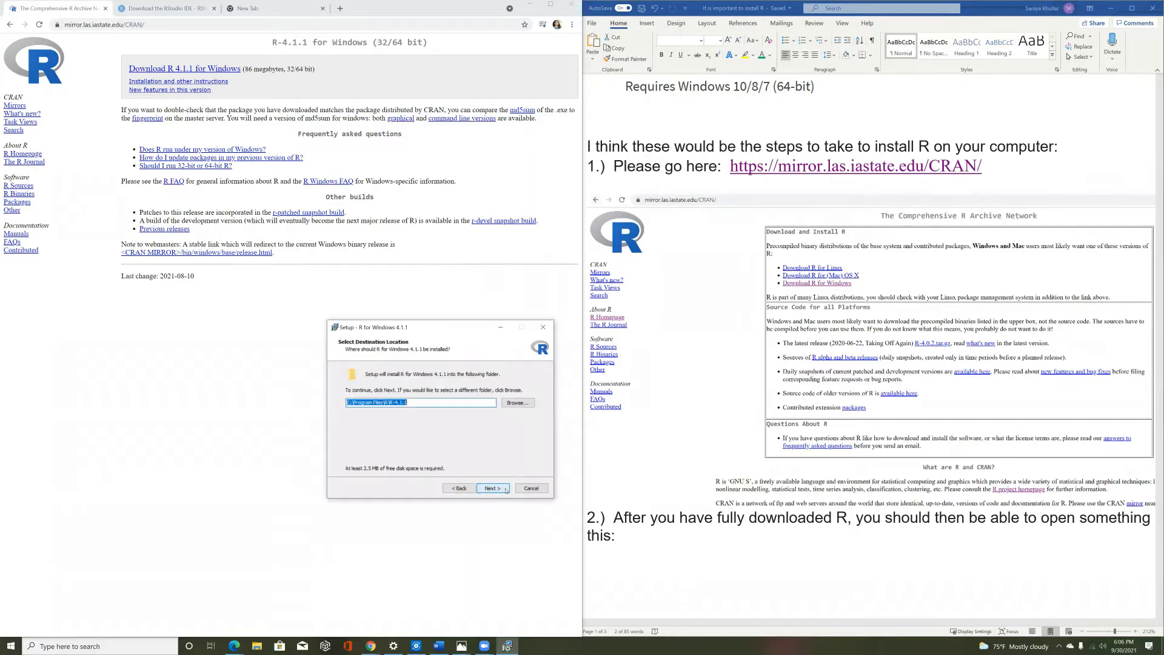
{"action": "left_click", "coordinate": [505, 489]}
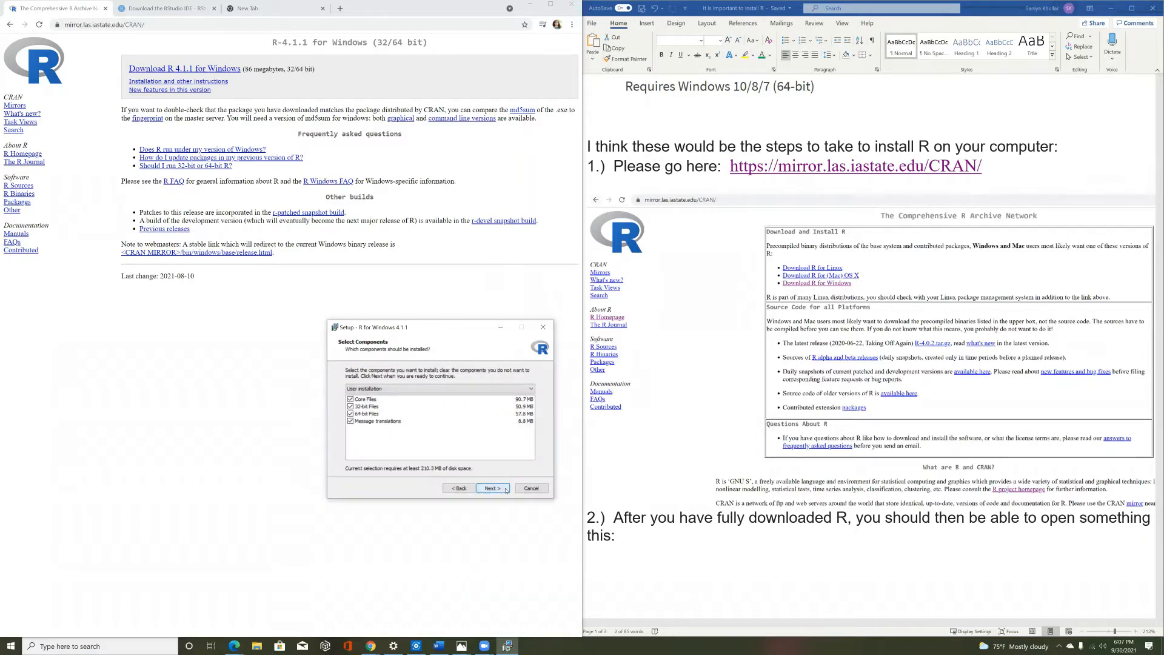
{"action": "left_click", "coordinate": [505, 489]}
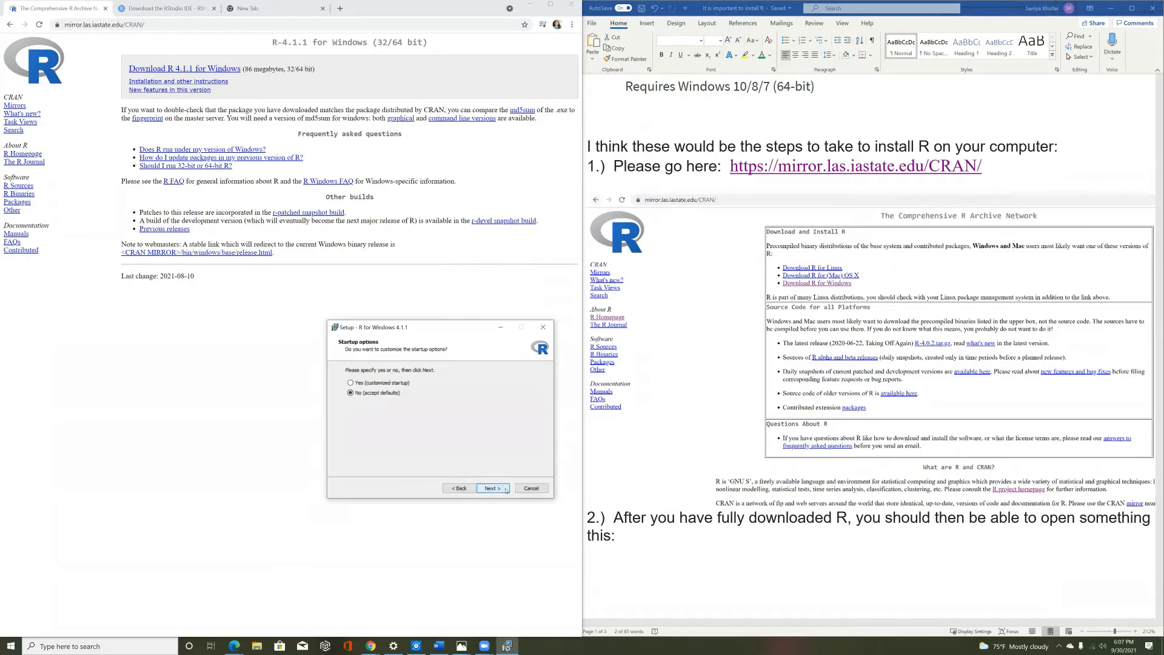
{"action": "left_click", "coordinate": [505, 489]}
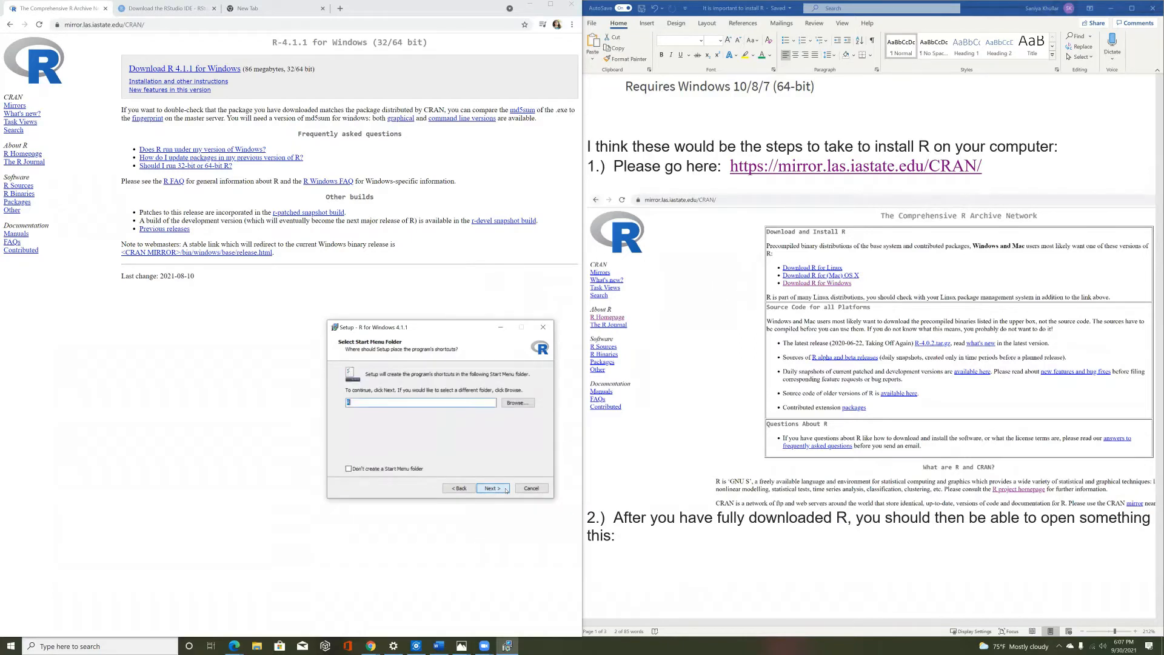
{"action": "left_click", "coordinate": [506, 489]}
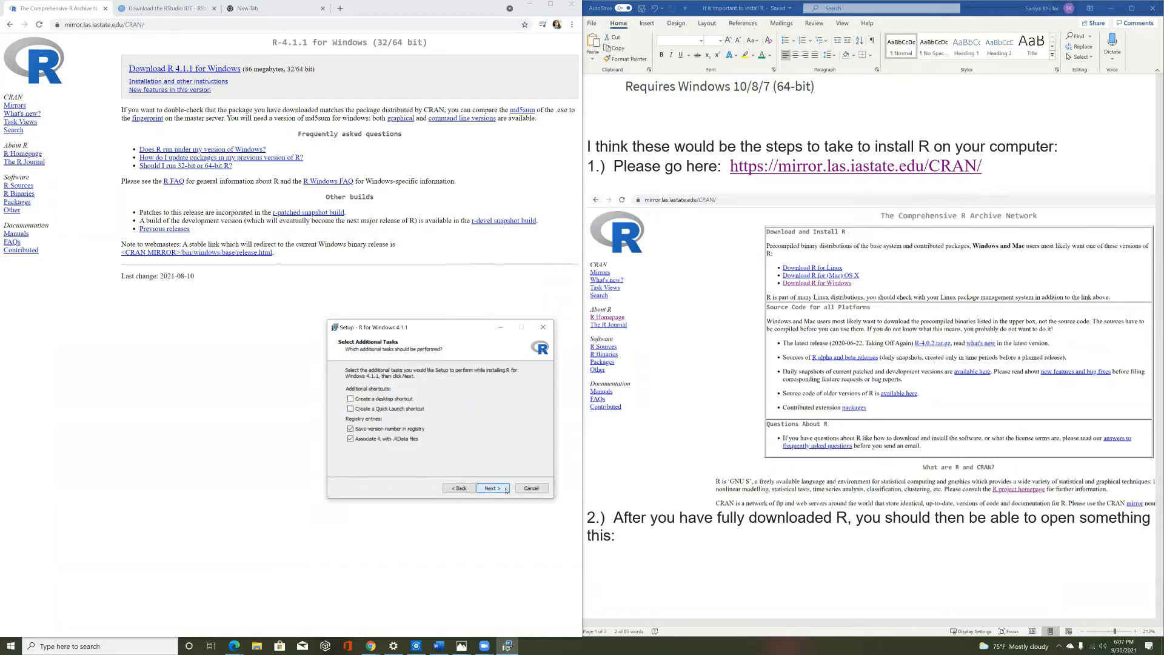
{"action": "left_click", "coordinate": [389, 399]}
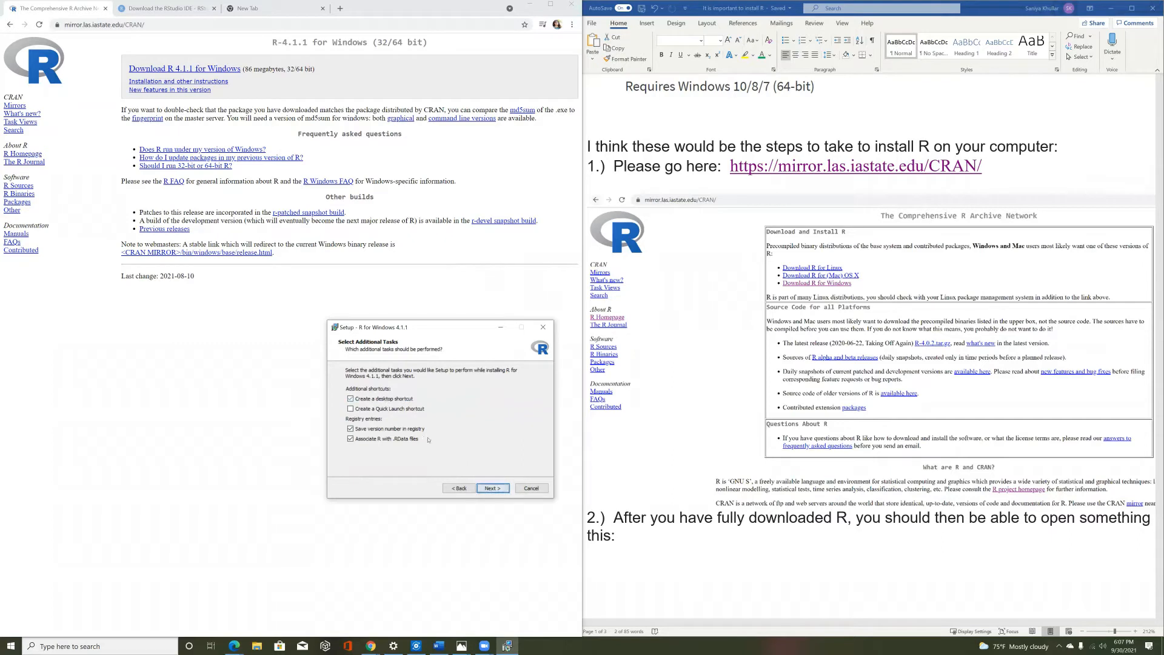
{"action": "left_click", "coordinate": [493, 489]}
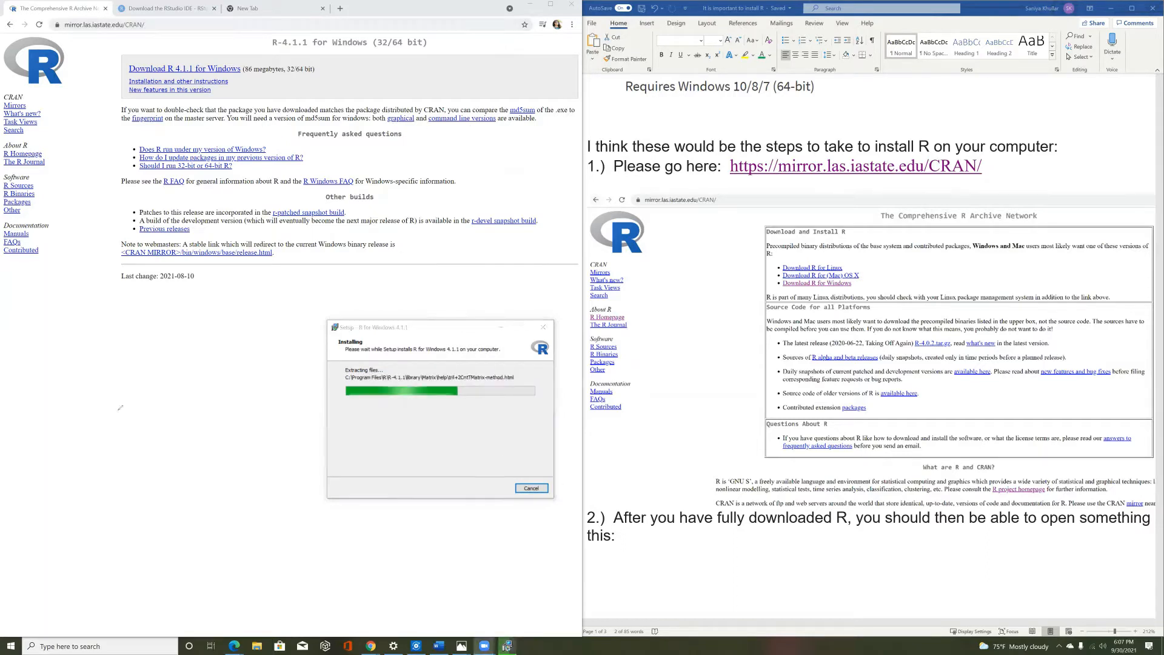
{"action": "mouse_move", "coordinate": [117, 411]}
{"action": "left_mouse_down"}
{"action": "mouse_move", "coordinate": [164, 327]}
{"action": "mouse_move", "coordinate": [191, 400]}
{"action": "mouse_move", "coordinate": [216, 411]}
{"action": "mouse_move", "coordinate": [207, 464]}
{"action": "mouse_move", "coordinate": [156, 462]}
{"action": "mouse_move", "coordinate": [133, 481]}
{"action": "mouse_move", "coordinate": [80, 426]}
{"action": "mouse_move", "coordinate": [111, 411]}
{"action": "left_mouse_up"}
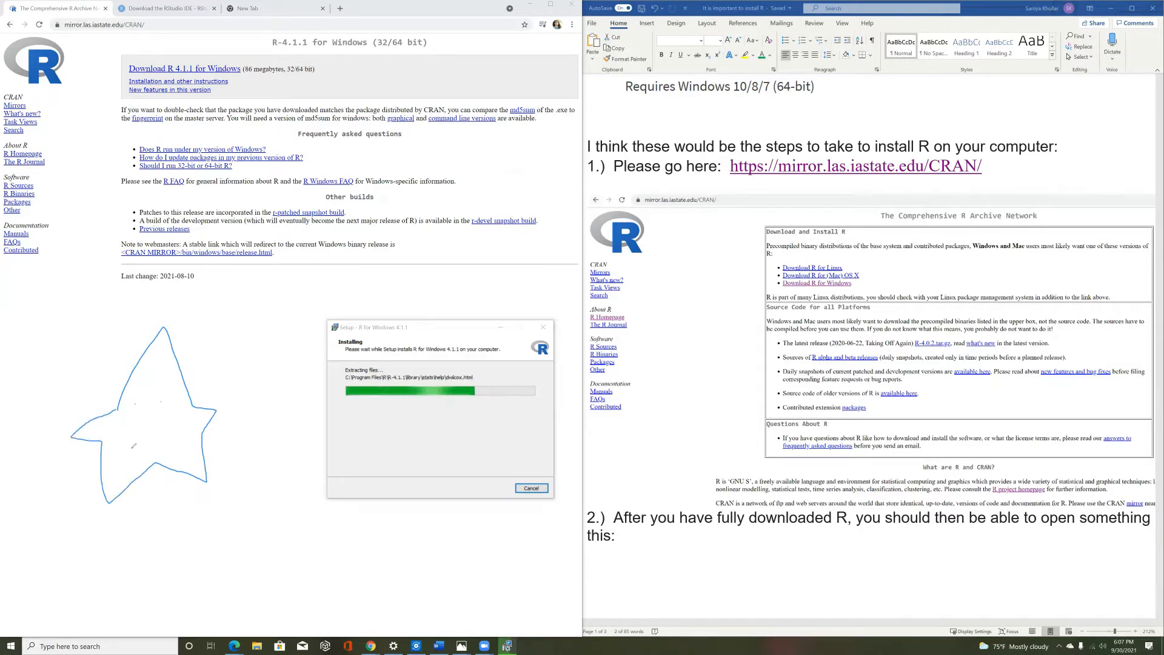
{"action": "mouse_move", "coordinate": [127, 407]}
{"action": "left_mouse_down"}
{"action": "mouse_move", "coordinate": [165, 417]}
{"action": "mouse_move", "coordinate": [177, 394]}
{"action": "left_mouse_up"}
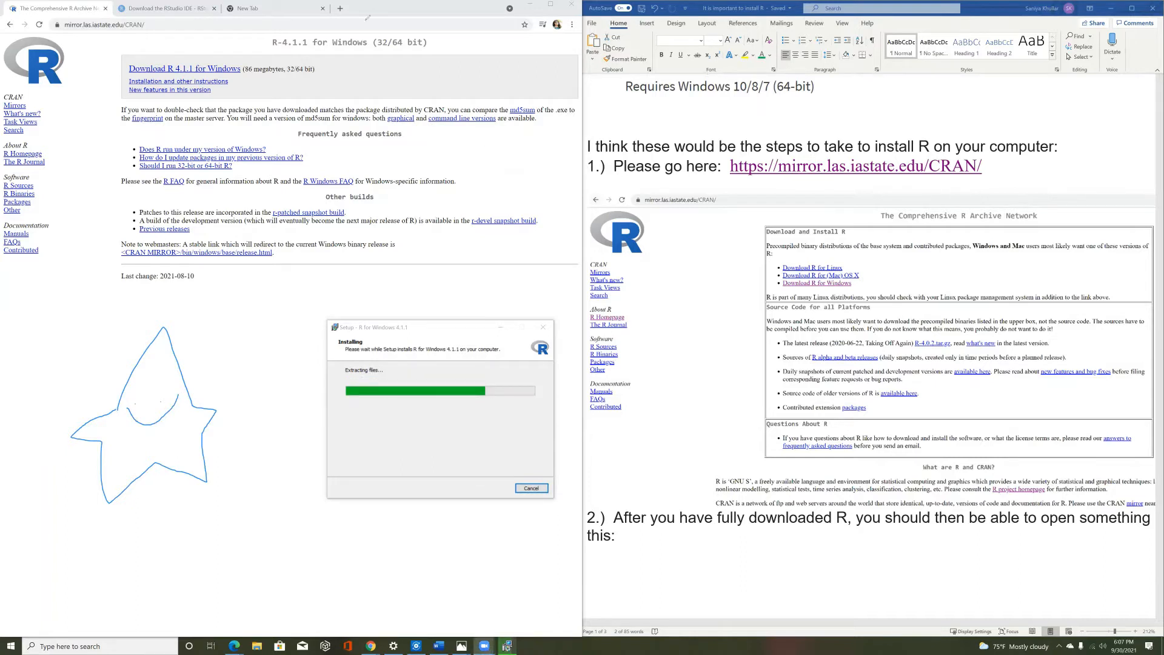
{"action": "left_click", "coordinate": [439, 47]}
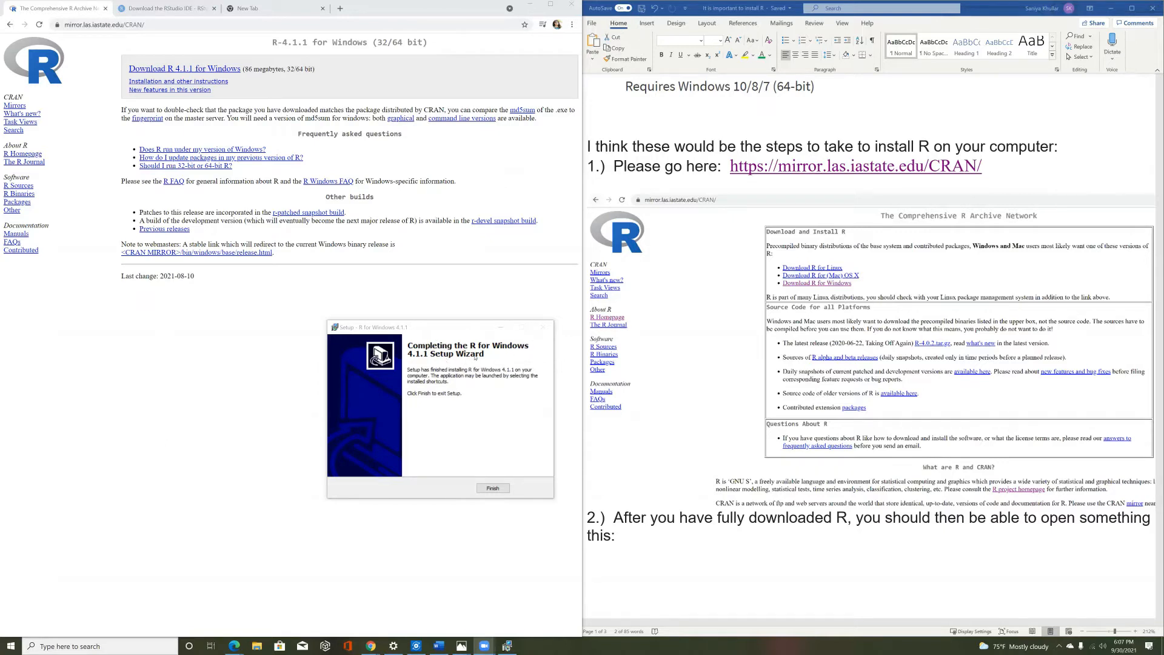
Step: Finish the R setup wizard, then find R x64 4.1.1 among the installed apps and launch it
{"action": "left_click", "coordinate": [493, 488]}
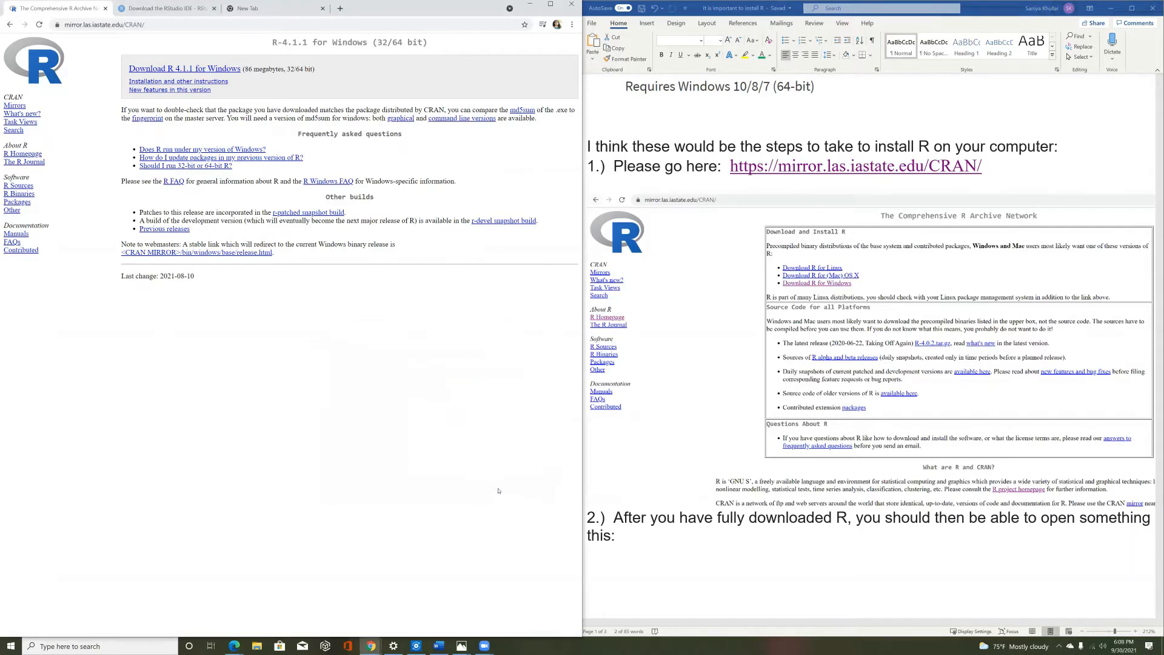
{"action": "left_click", "coordinate": [73, 646]}
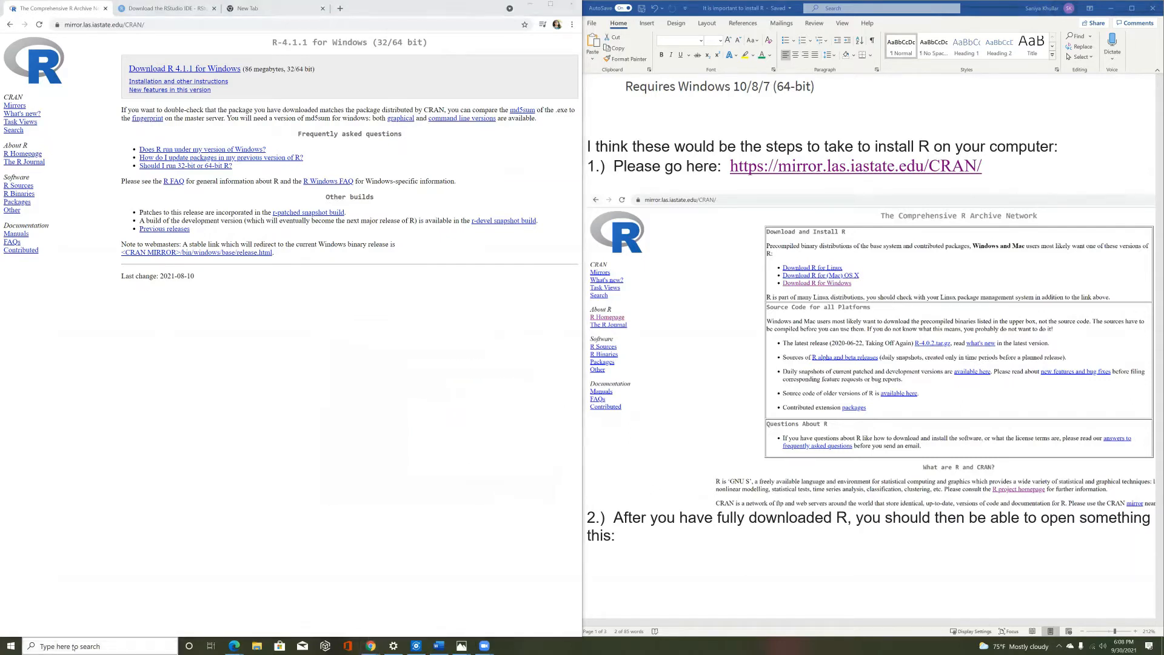
{"action": "type", "text": "r"}
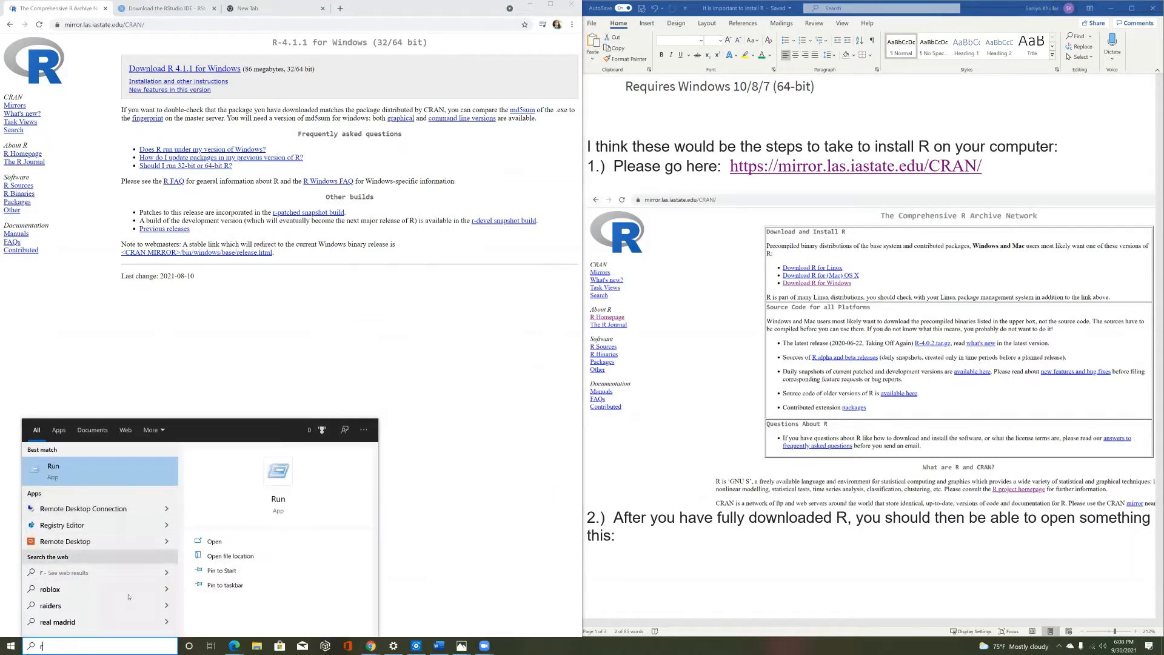
{"action": "left_click", "coordinate": [59, 429]}
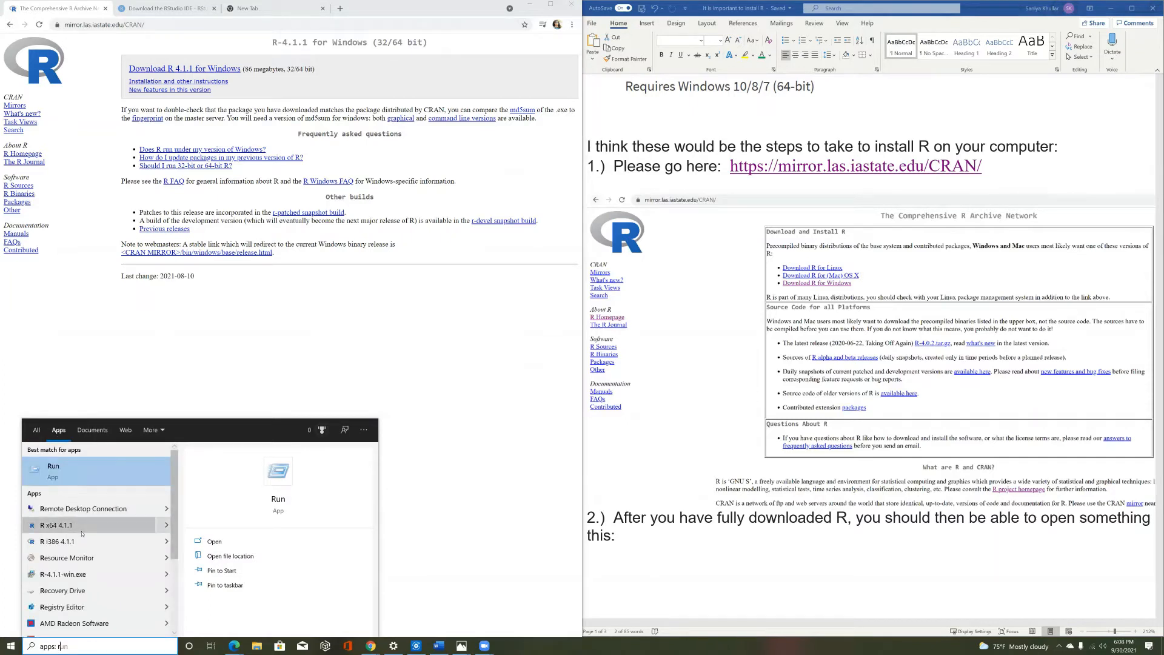
{"action": "left_click", "coordinate": [36, 429]}
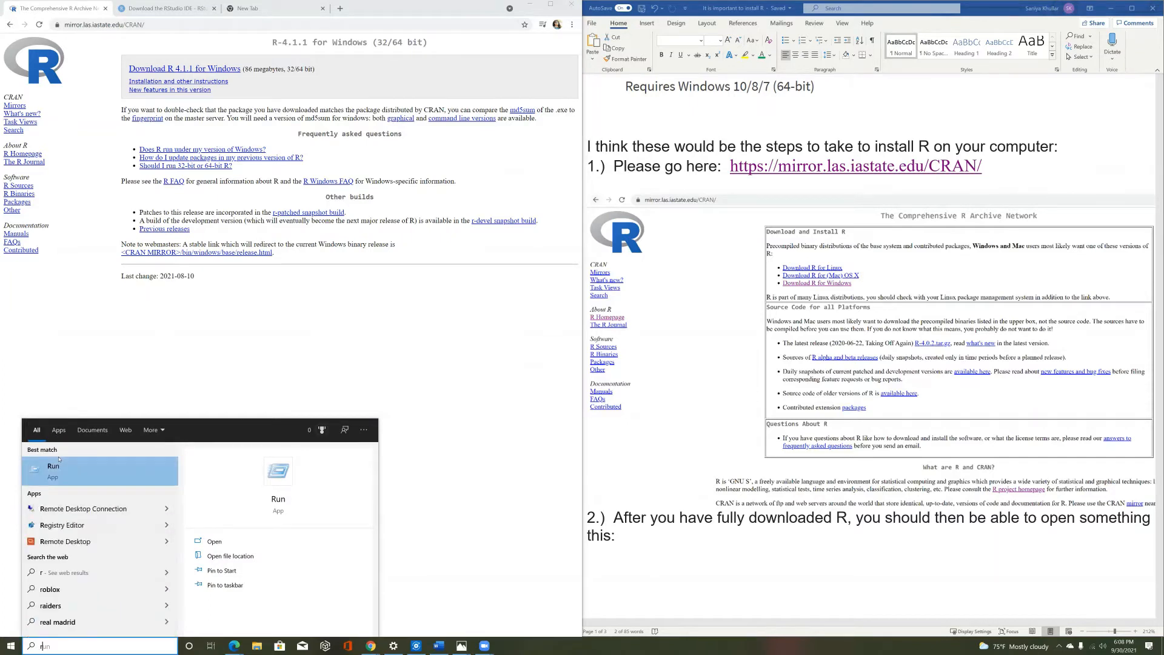
{"action": "left_click", "coordinate": [59, 431]}
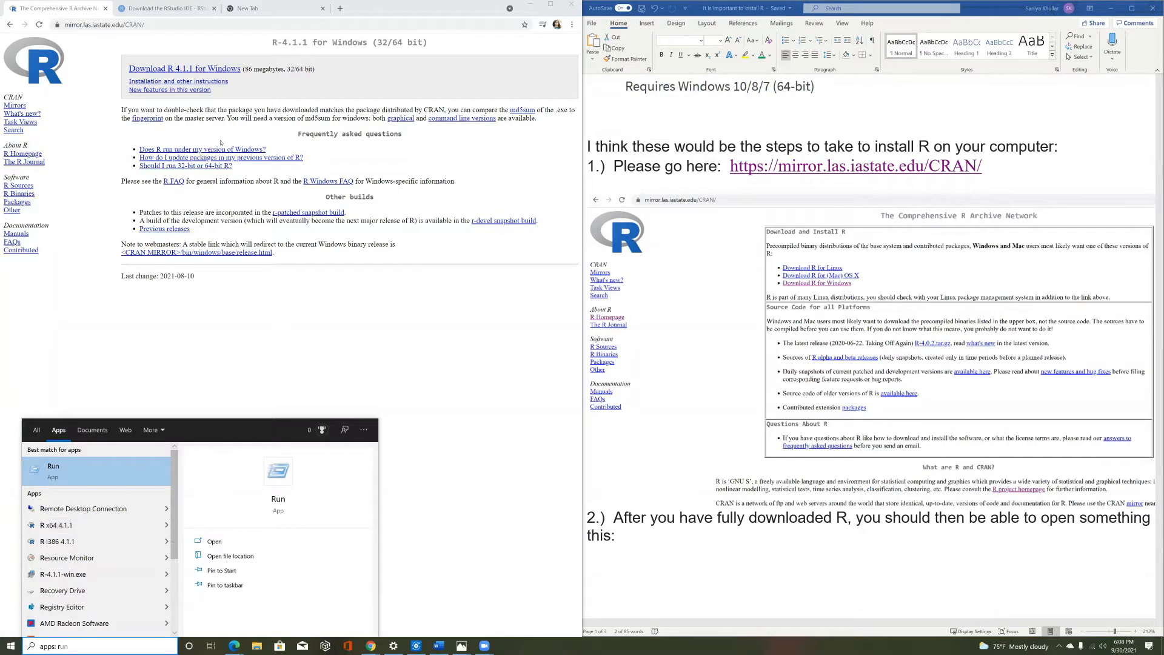
{"action": "left_click", "coordinate": [138, 524]}
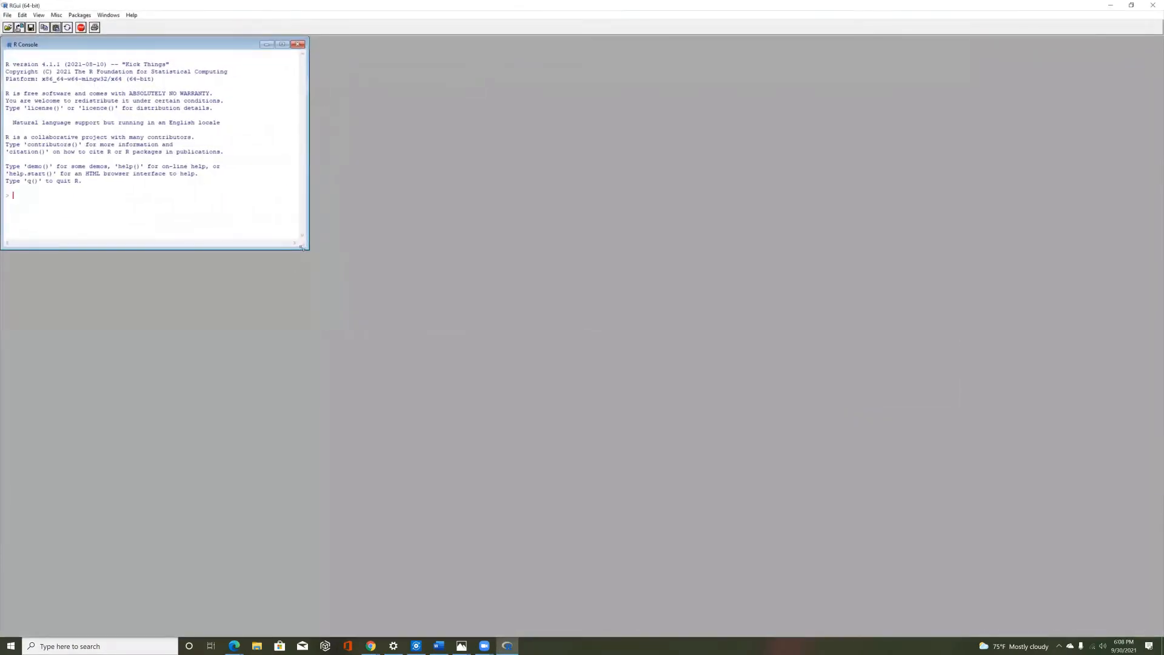
Step: Enlarge the R Console and print the text ":) Hi there! Welcome to R!"
{"action": "left_click_drag", "start_coordinate": [302, 248], "coordinate": [774, 570]}
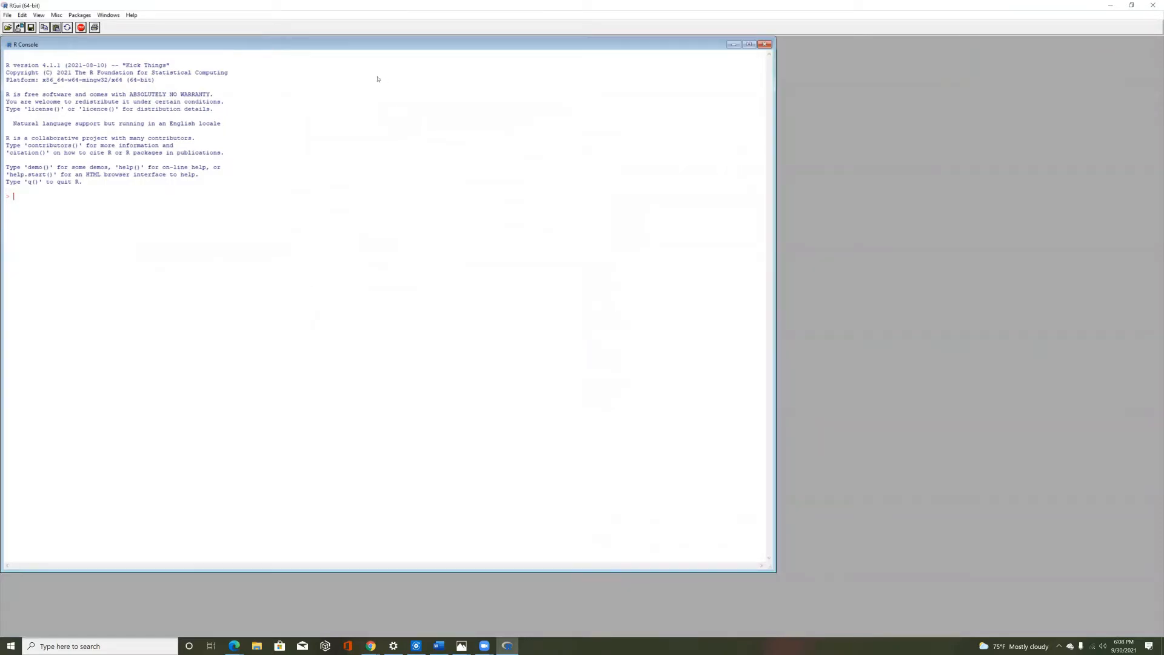
{"action": "left_click_drag", "start_coordinate": [252, 147], "coordinate": [250, 154]}
{"action": "left_click", "coordinate": [212, 201]}
{"action": "type", "text": "print(\":) Hi there!  Welcome to R!\")"}
{"action": "key", "text": "Return"}
Step: Store a first name in the variable name, display the variable, and calculate 4 + 5 in the console
{"action": "type", "text": "name = \"Saniy"}
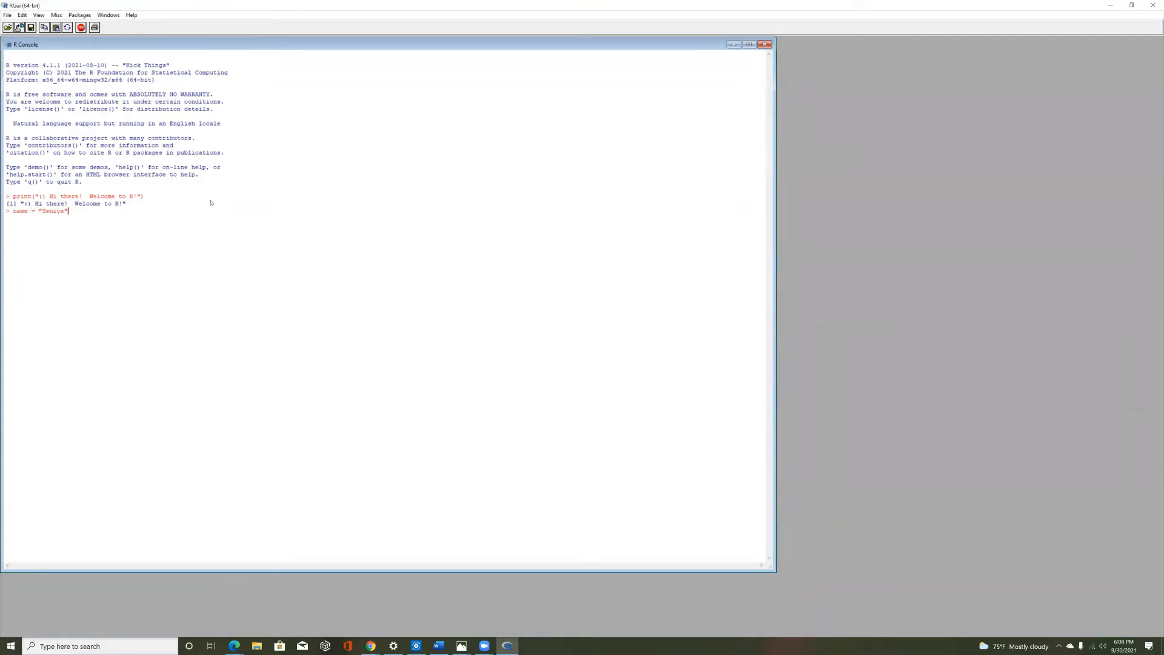
{"action": "type", "text": "name"}
{"action": "key", "text": "Return"}
{"action": "type", "text": "4 + 5"}
{"action": "key", "text": "Return"}
Step: Restore RGui to a smaller window and fit it beside the guide's R console screenshot
{"action": "left_click_drag", "start_coordinate": [70, 72], "coordinate": [73, 66]}
{"action": "left_click", "coordinate": [78, 66]}
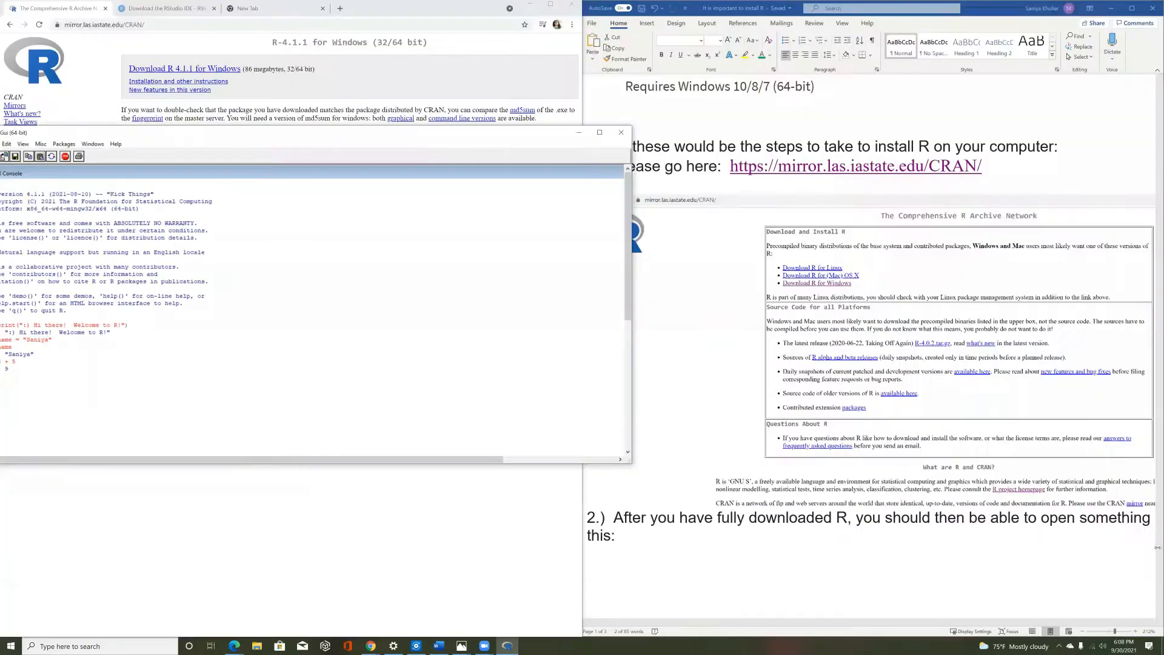
{"action": "scroll", "coordinate": [739, 472], "scroll_direction": "down", "scroll_amount": 3}
{"action": "scroll", "coordinate": [739, 473], "scroll_direction": "down", "scroll_amount": 3}
{"action": "scroll", "coordinate": [739, 472], "scroll_direction": "down", "scroll_amount": 3}
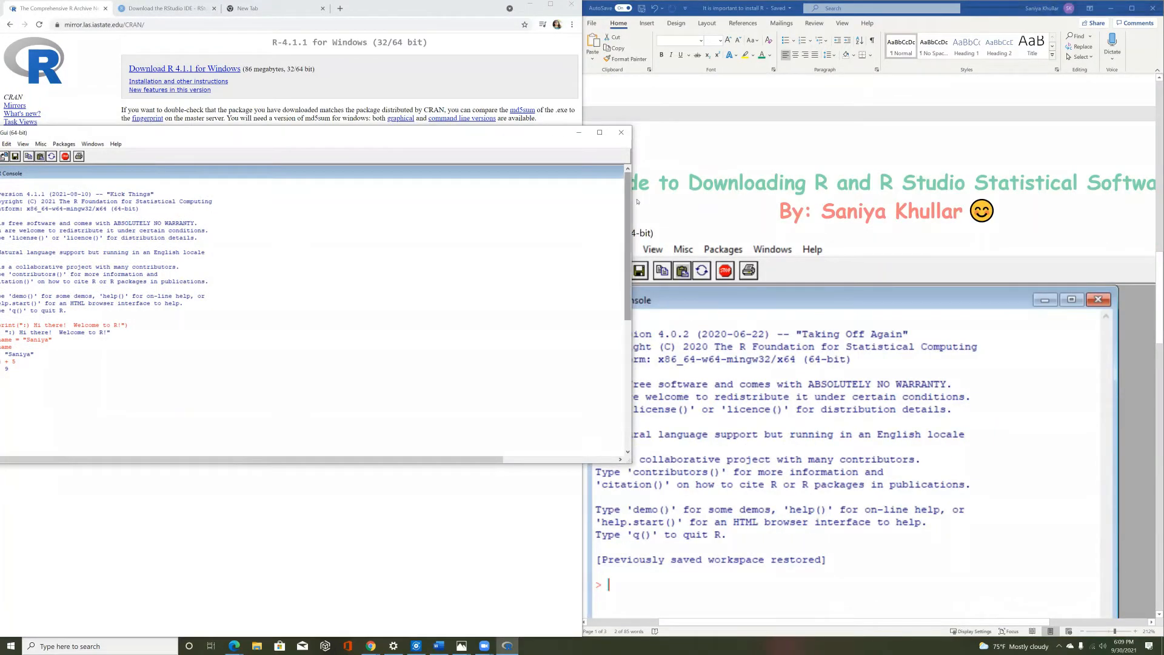
{"action": "left_click_drag", "start_coordinate": [632, 200], "coordinate": [554, 181]}
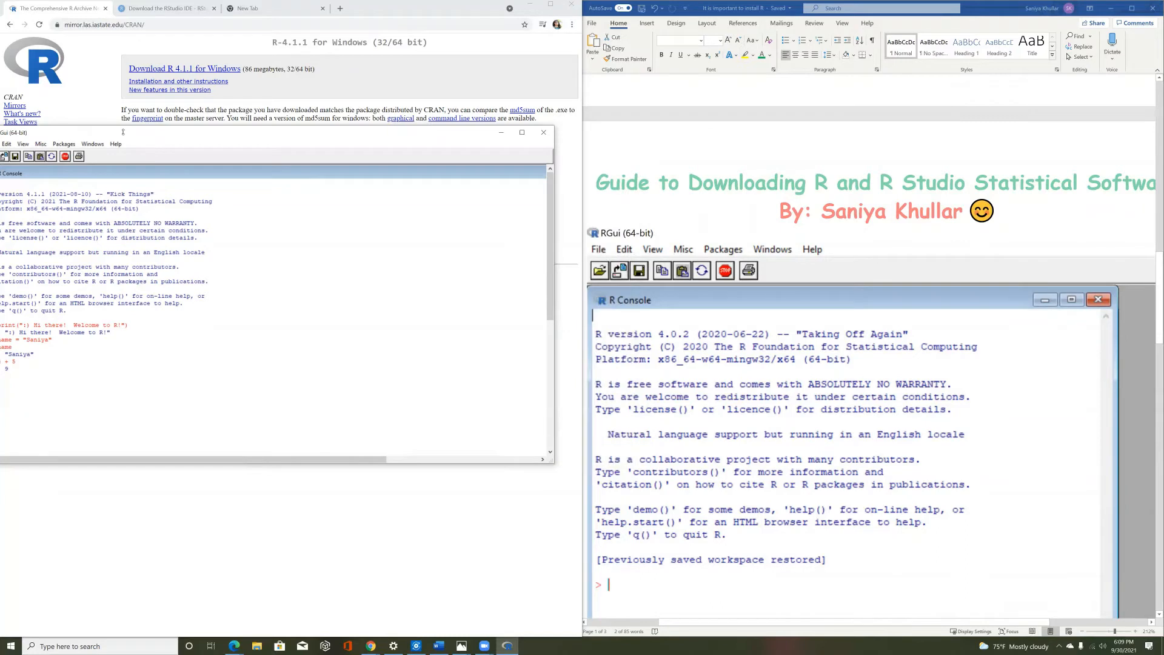
{"action": "left_click_drag", "start_coordinate": [130, 135], "coordinate": [154, 134]}
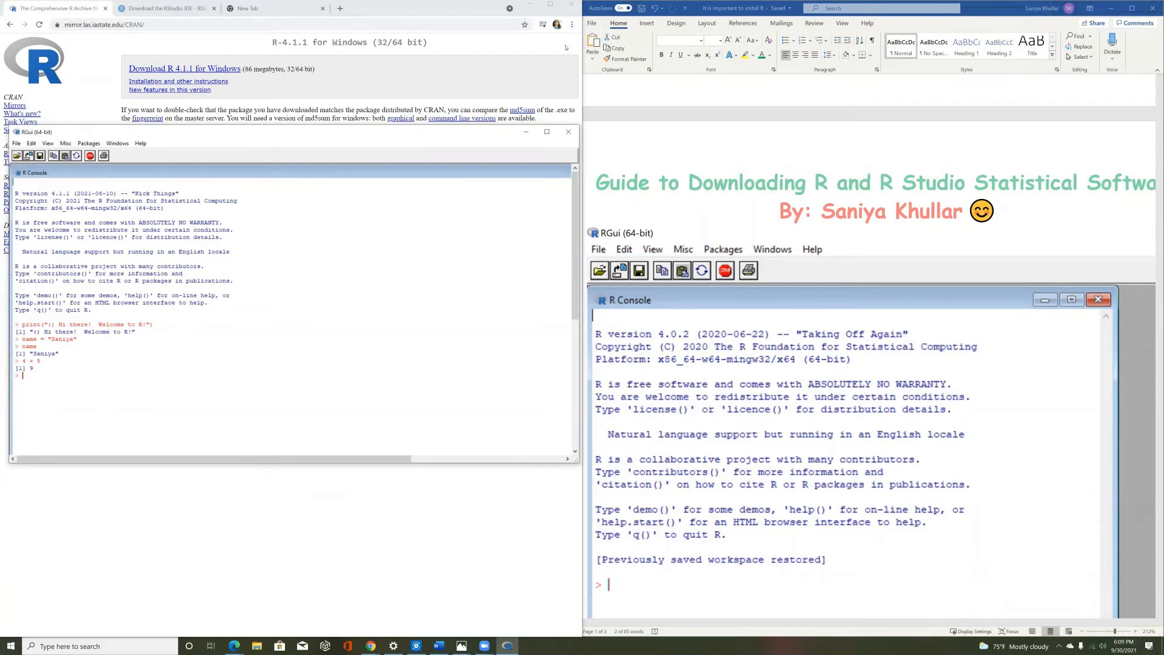
Step: Box both consoles' R version lines in red, connect them with an arrow, highlight the guide's free software line, and clear the markings
{"action": "left_click_drag", "start_coordinate": [592, 327], "coordinate": [928, 344]}
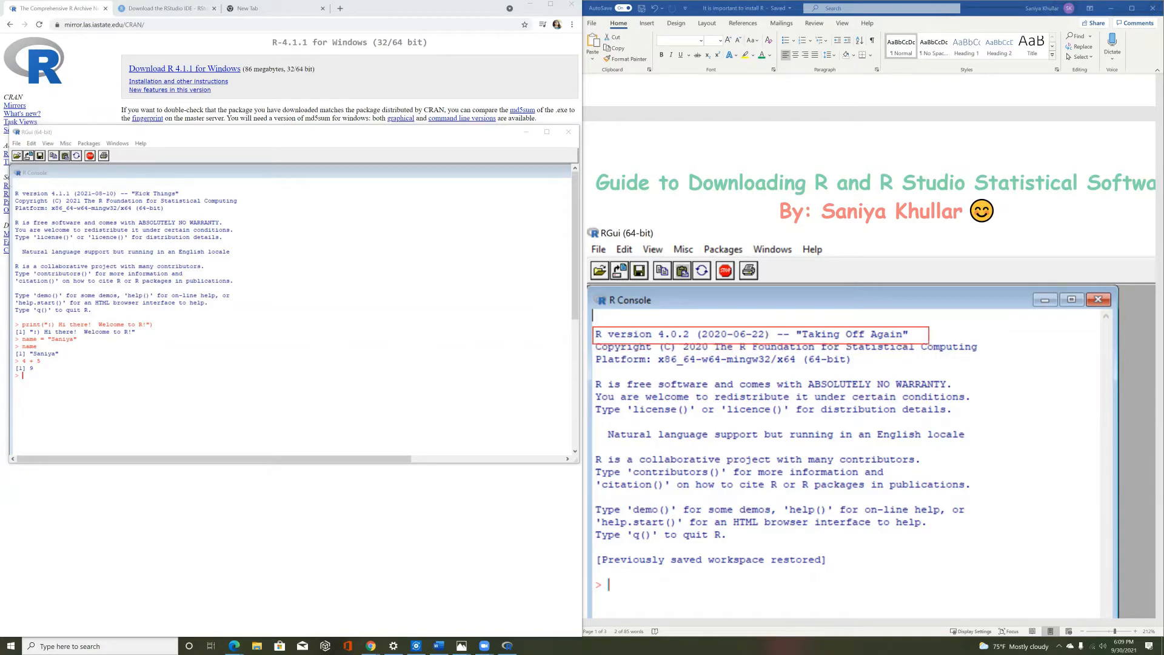
{"action": "left_click_drag", "start_coordinate": [62, 188], "coordinate": [190, 198]}
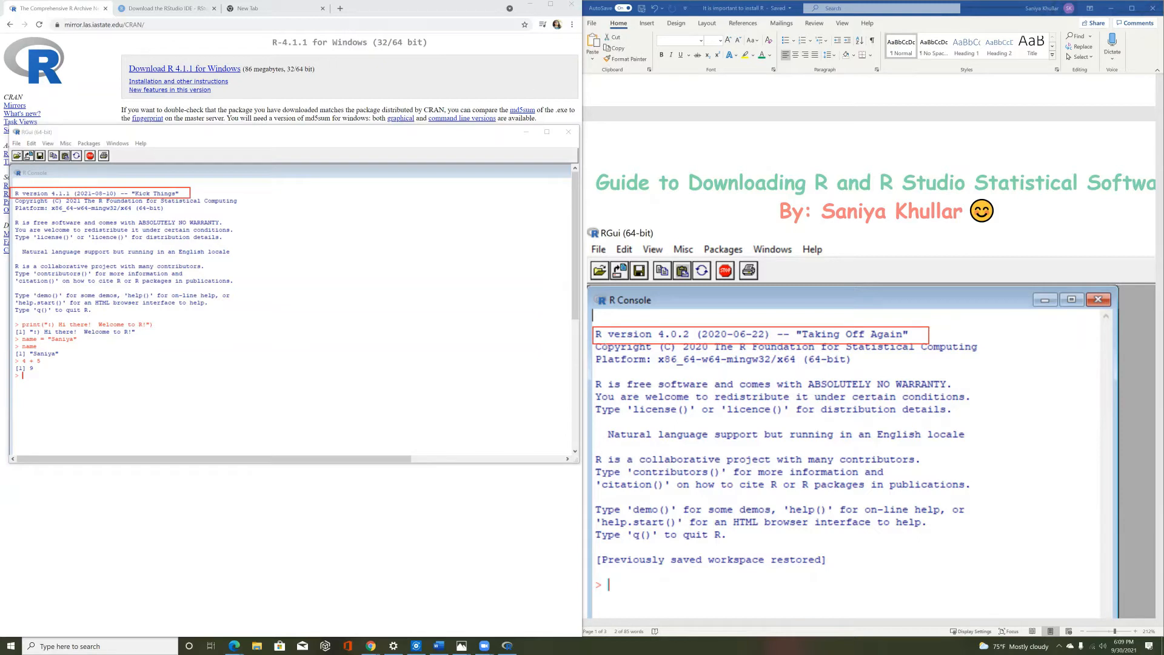
{"action": "left_click_drag", "start_coordinate": [593, 328], "coordinate": [190, 194]}
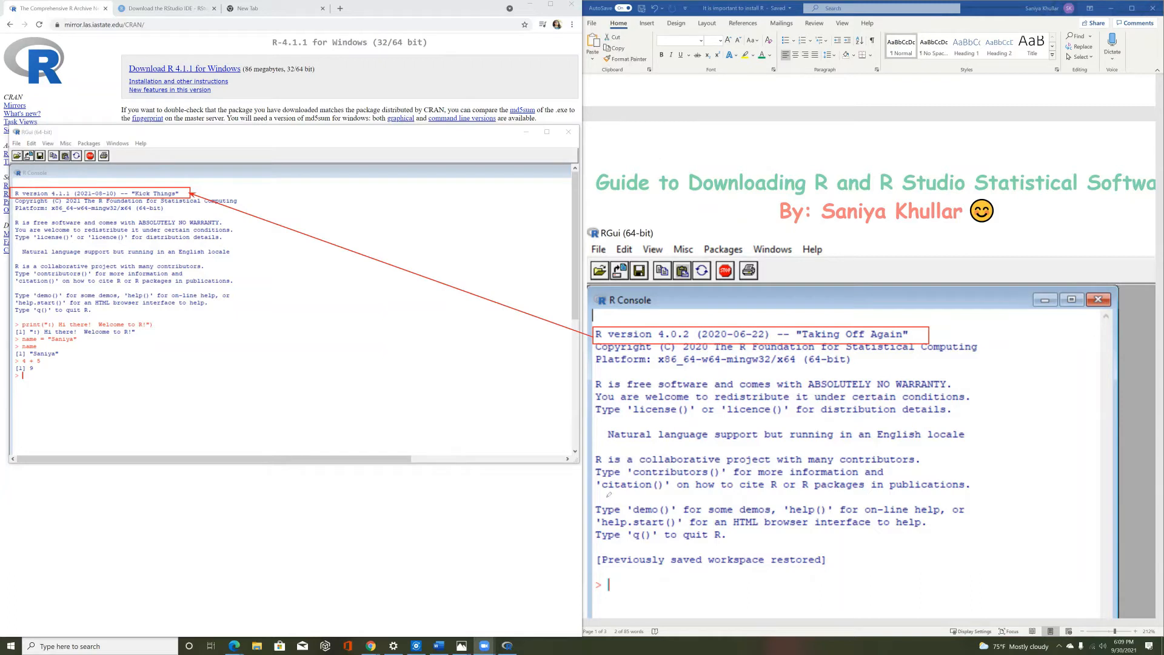
{"action": "left_click_drag", "start_coordinate": [596, 384], "coordinate": [952, 378]}
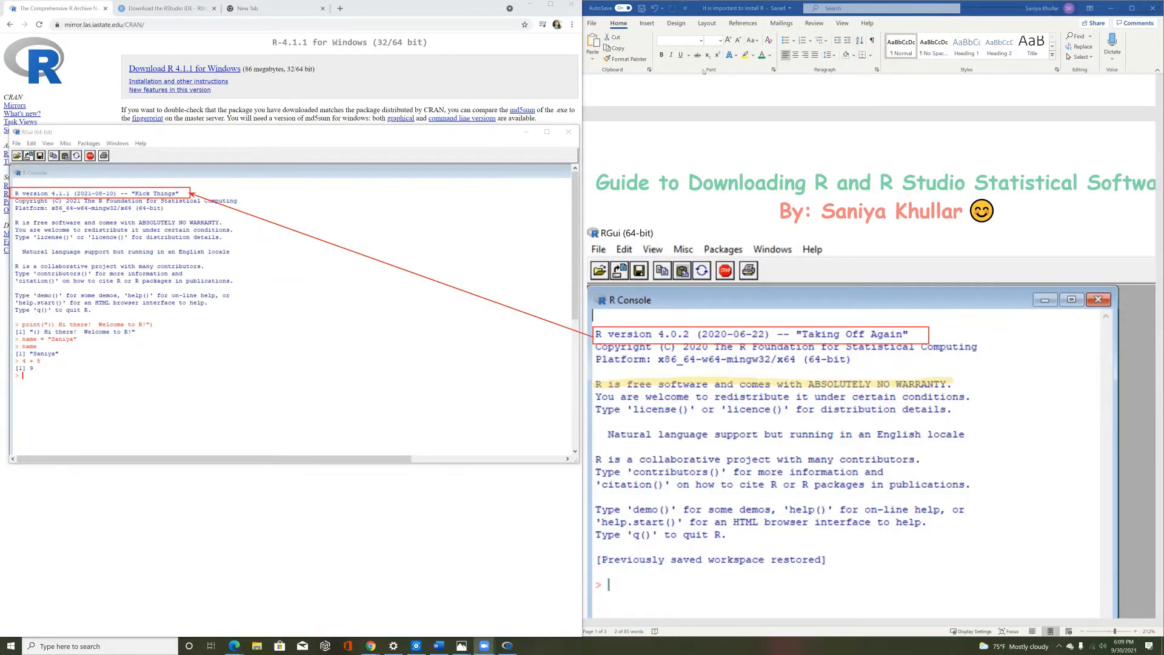
{"action": "left_click", "coordinate": [703, 71]}
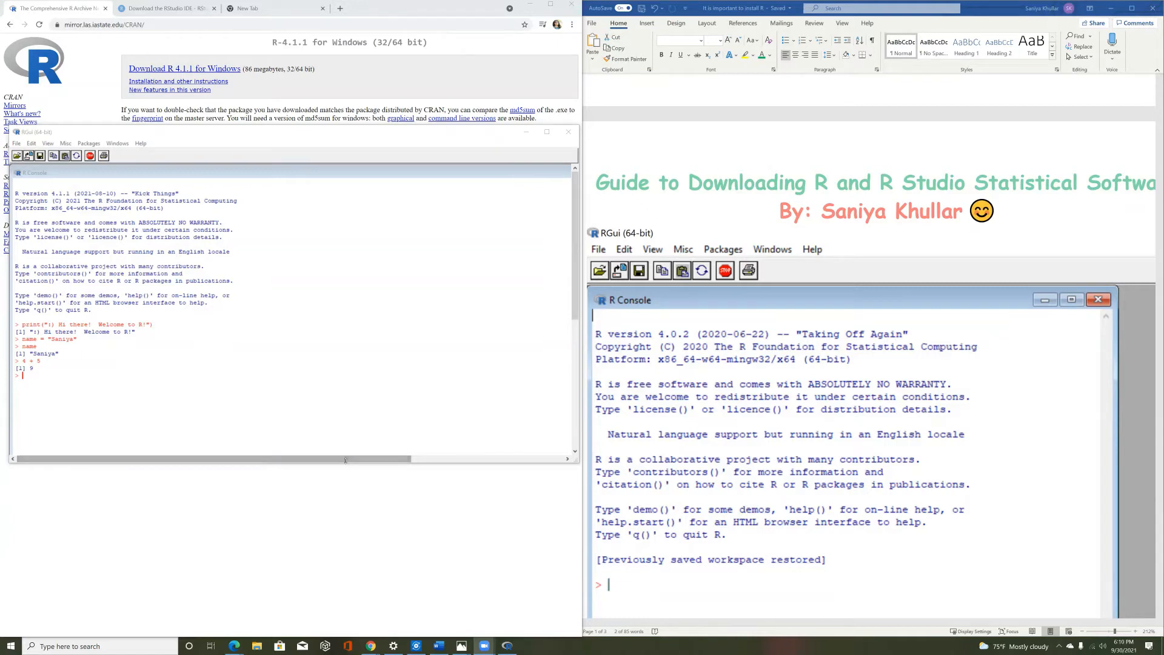
Step: Make the RGui window taller and slightly narrower, and go to the RStudio Desktop download link in the guide
{"action": "left_click_drag", "start_coordinate": [345, 460], "coordinate": [345, 513]}
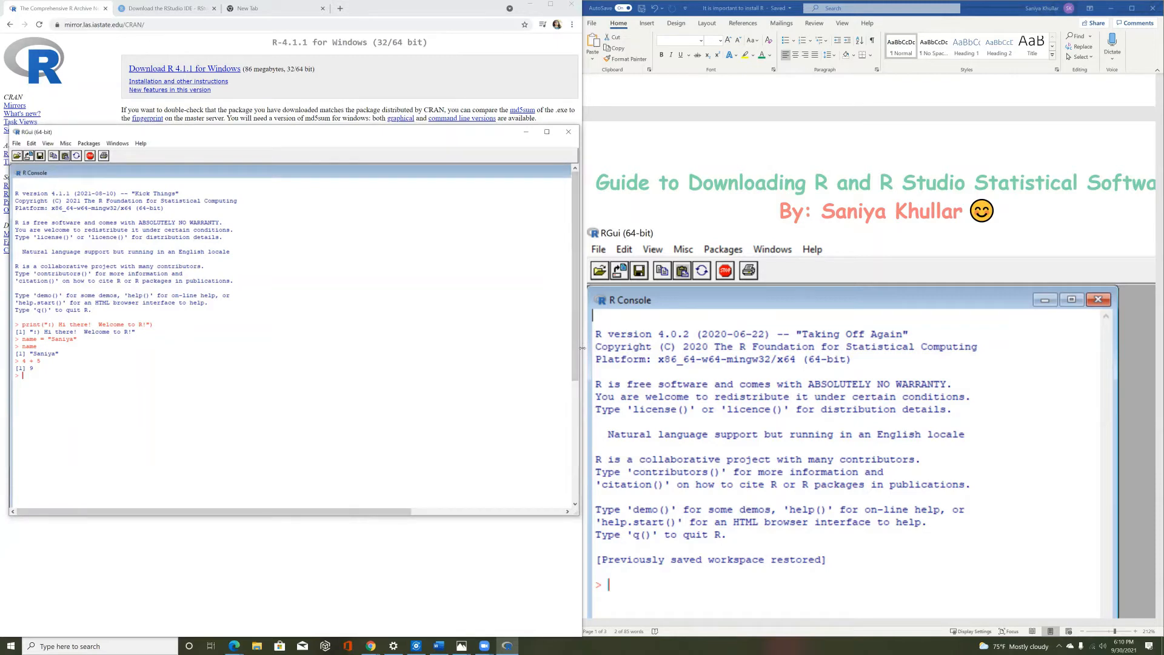
{"action": "left_click_drag", "start_coordinate": [581, 348], "coordinate": [568, 347]}
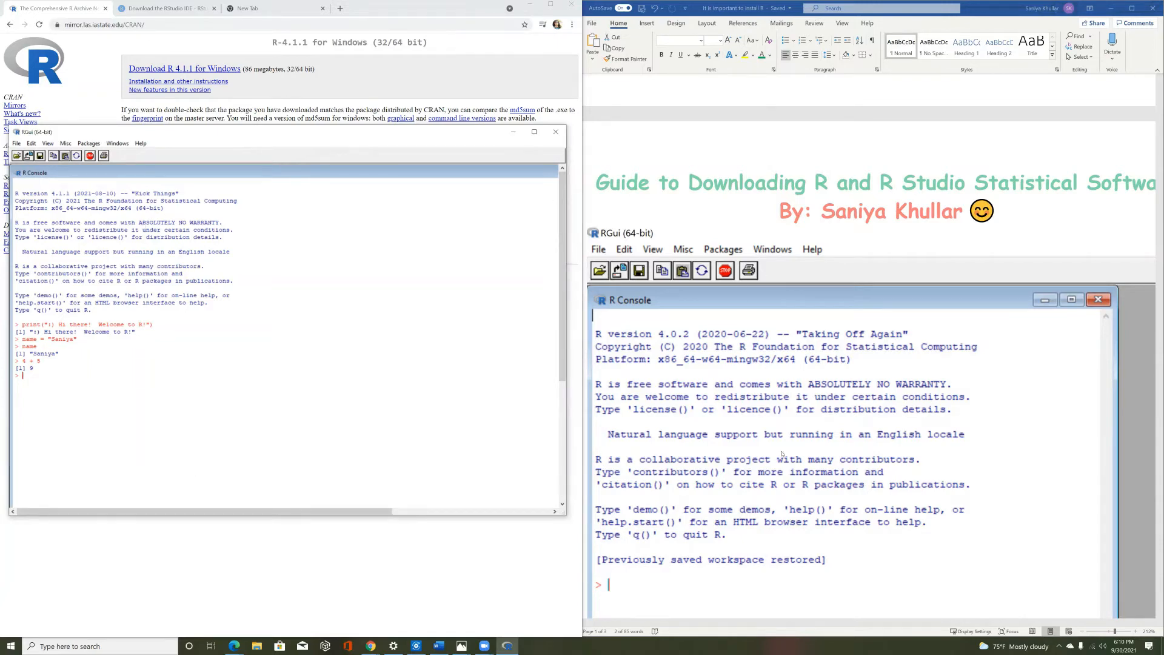
{"action": "scroll", "coordinate": [782, 453], "scroll_direction": "down", "scroll_amount": 1}
{"action": "scroll", "coordinate": [778, 464], "scroll_direction": "down", "scroll_amount": 15}
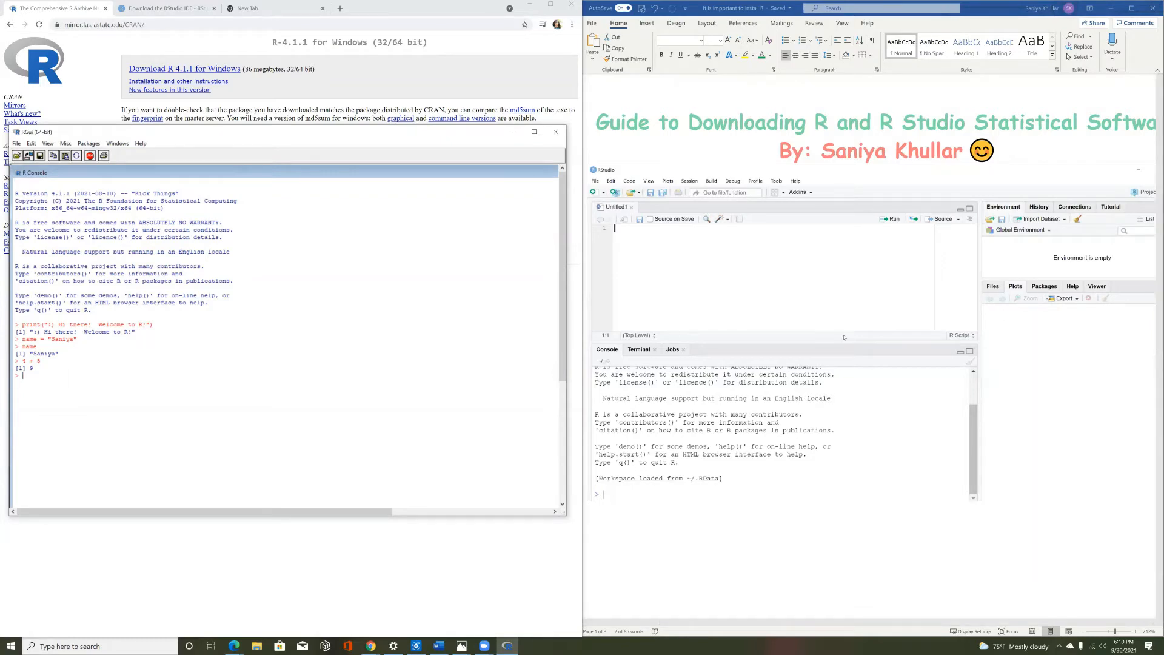
{"action": "scroll", "coordinate": [843, 337], "scroll_direction": "up", "scroll_amount": 10}
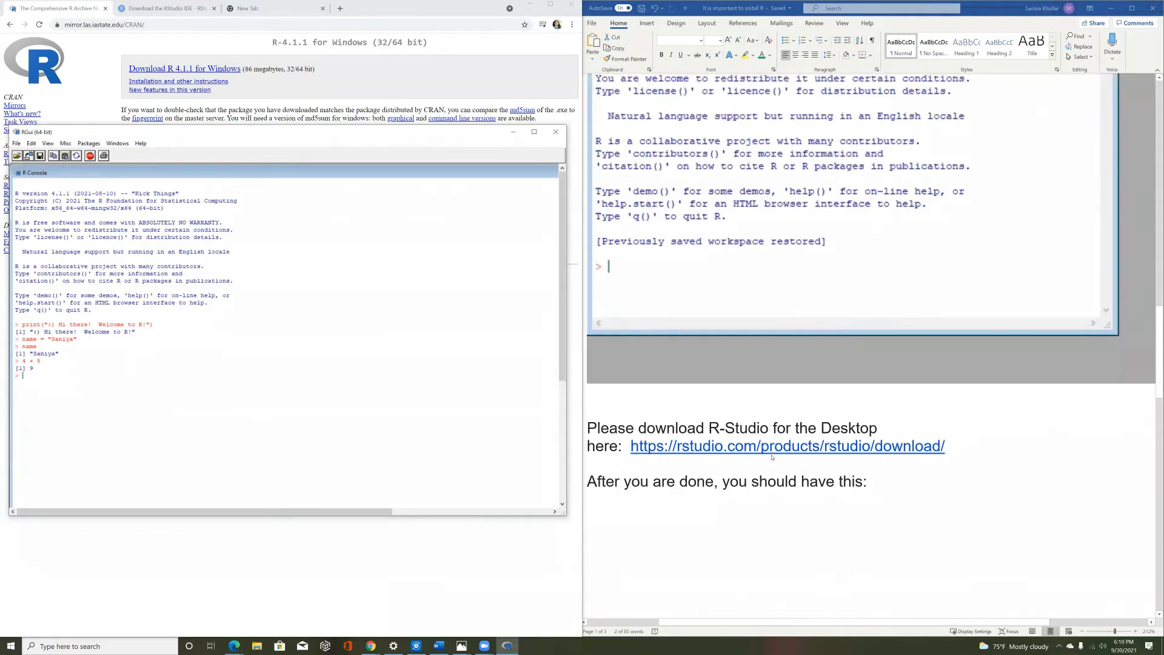
{"action": "left_click", "coordinate": [771, 456]}
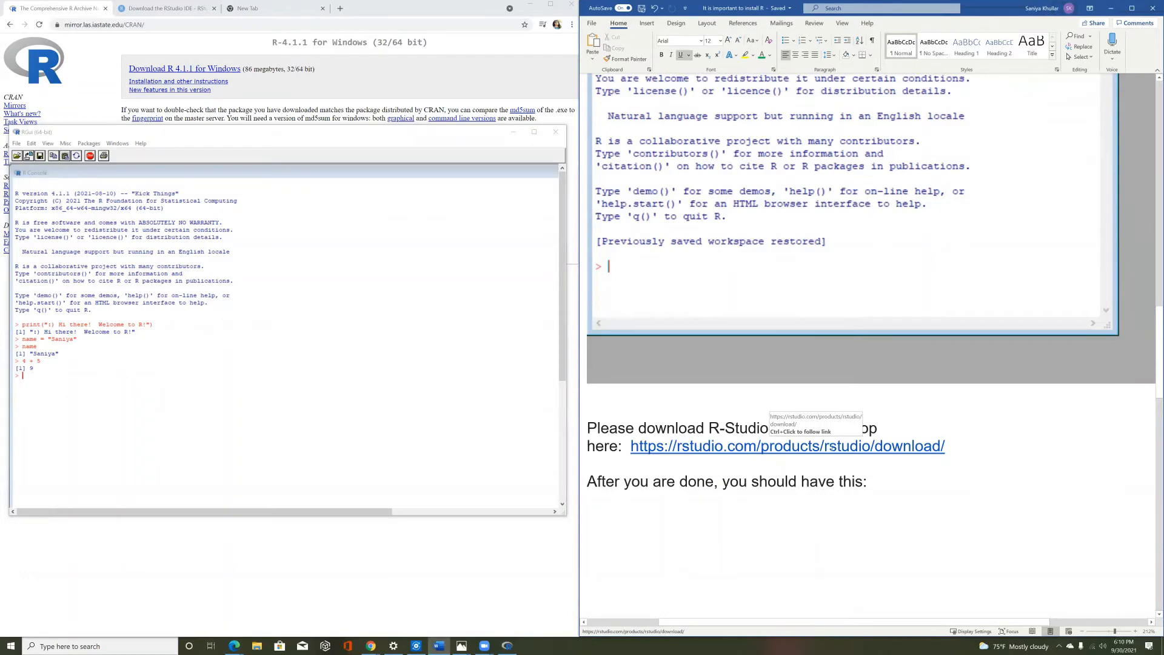
Step: Open the guide's RStudio download page and highlight the free RStudio Desktop edition
{"action": "left_click", "coordinate": [832, 449], "text": "ctrl"}
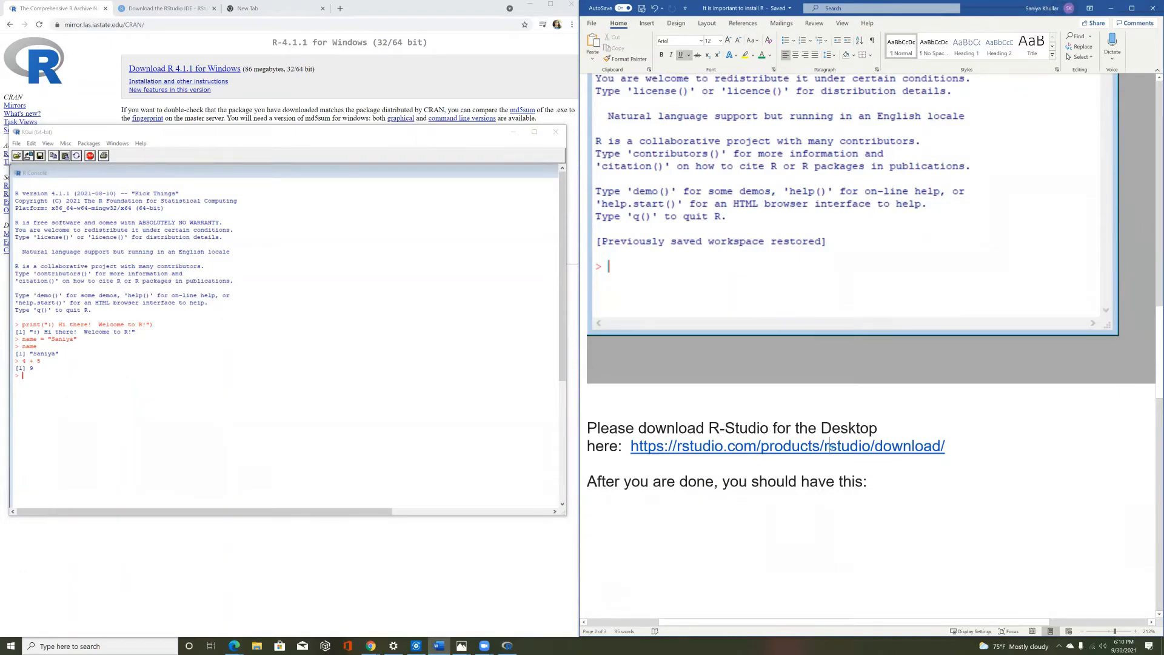
{"action": "left_click", "coordinate": [170, 7]}
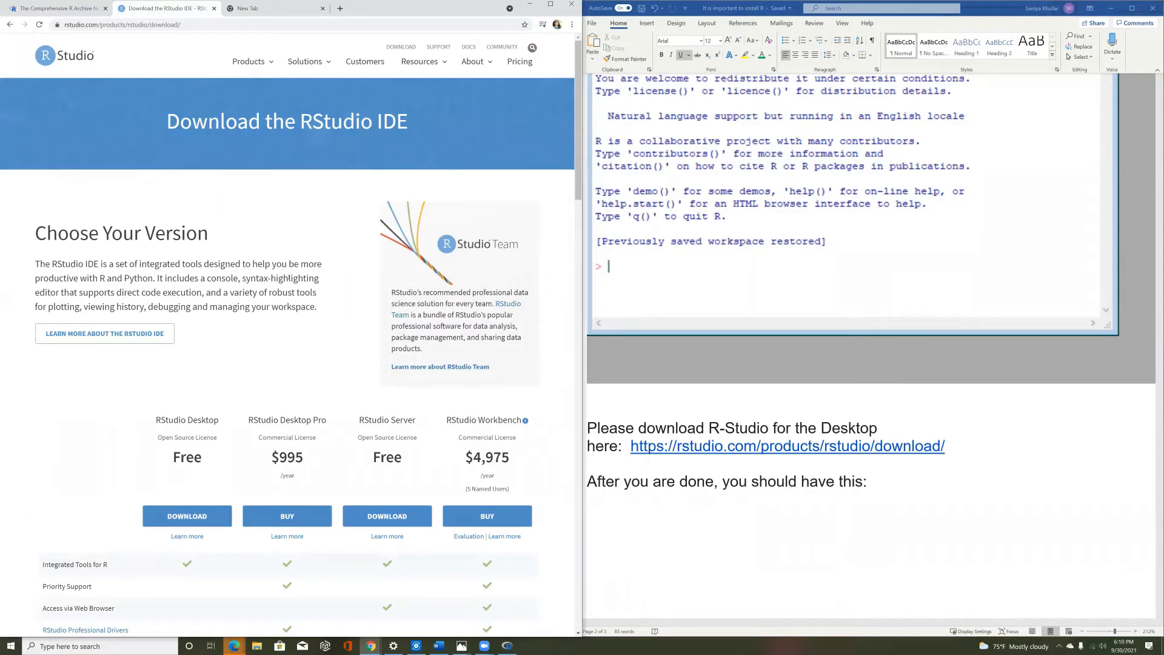
{"action": "scroll", "coordinate": [259, 287], "scroll_direction": "down", "scroll_amount": 3}
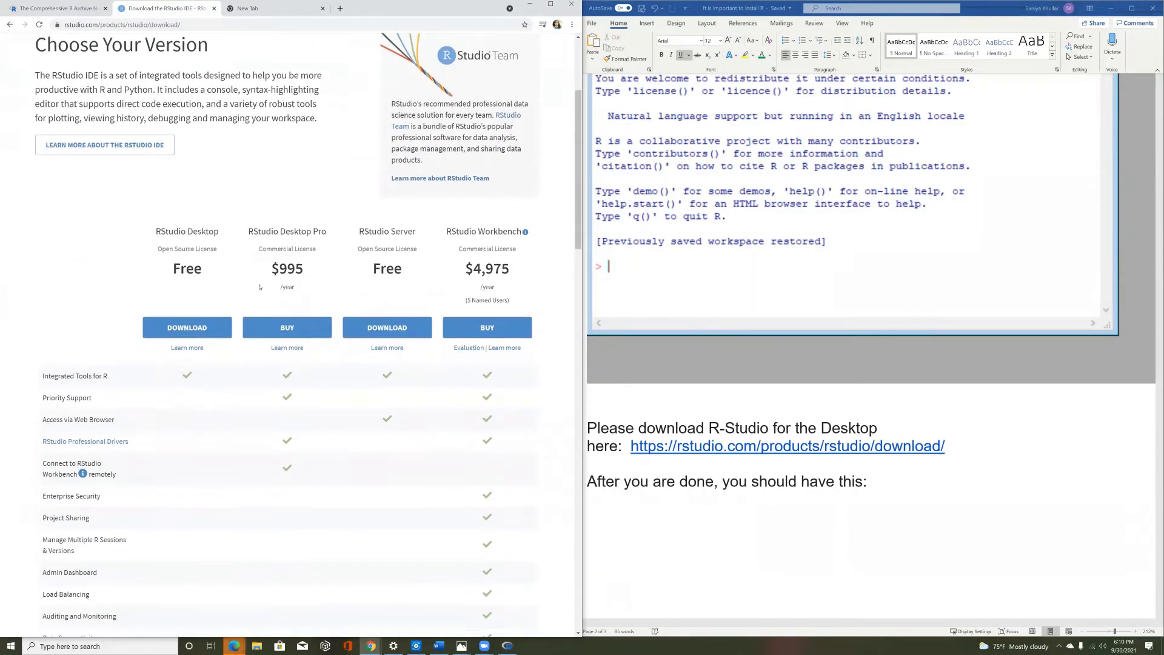
{"action": "scroll", "coordinate": [259, 287], "scroll_direction": "down", "scroll_amount": 1}
{"action": "left_click_drag", "start_coordinate": [155, 193], "coordinate": [222, 221]}
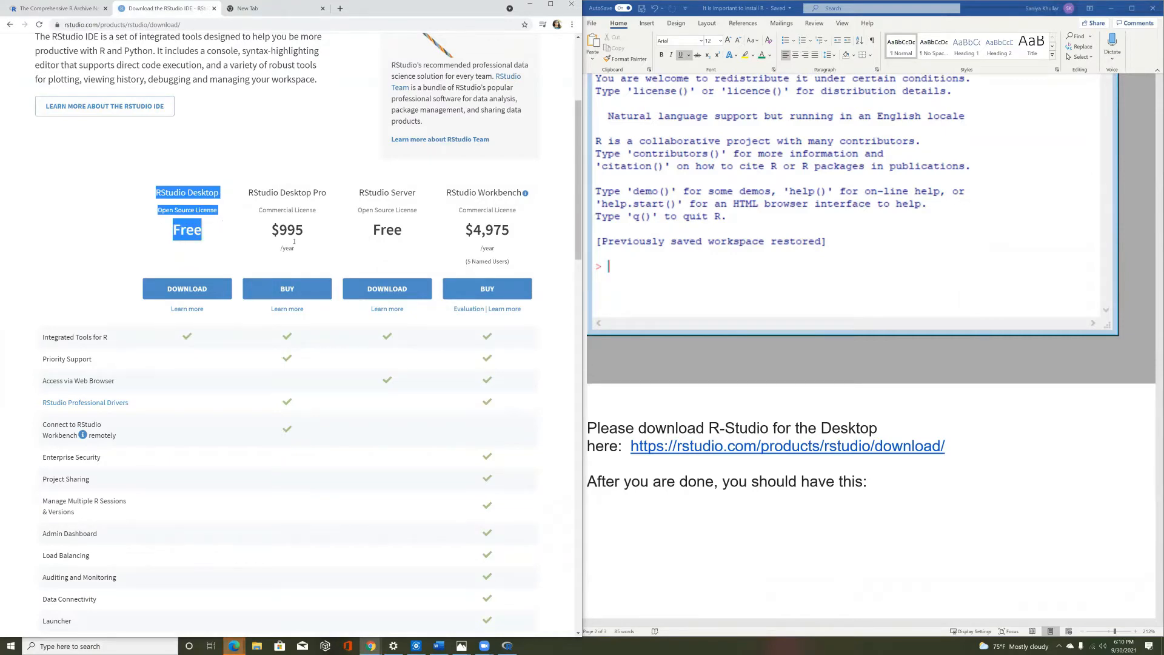
Step: Go back to the guide's RStudio Desktop 1.3.1093 picture and review its two steps beside the download page
{"action": "left_click", "coordinate": [799, 332]}
{"action": "scroll", "coordinate": [799, 330], "scroll_direction": "up", "scroll_amount": 8}
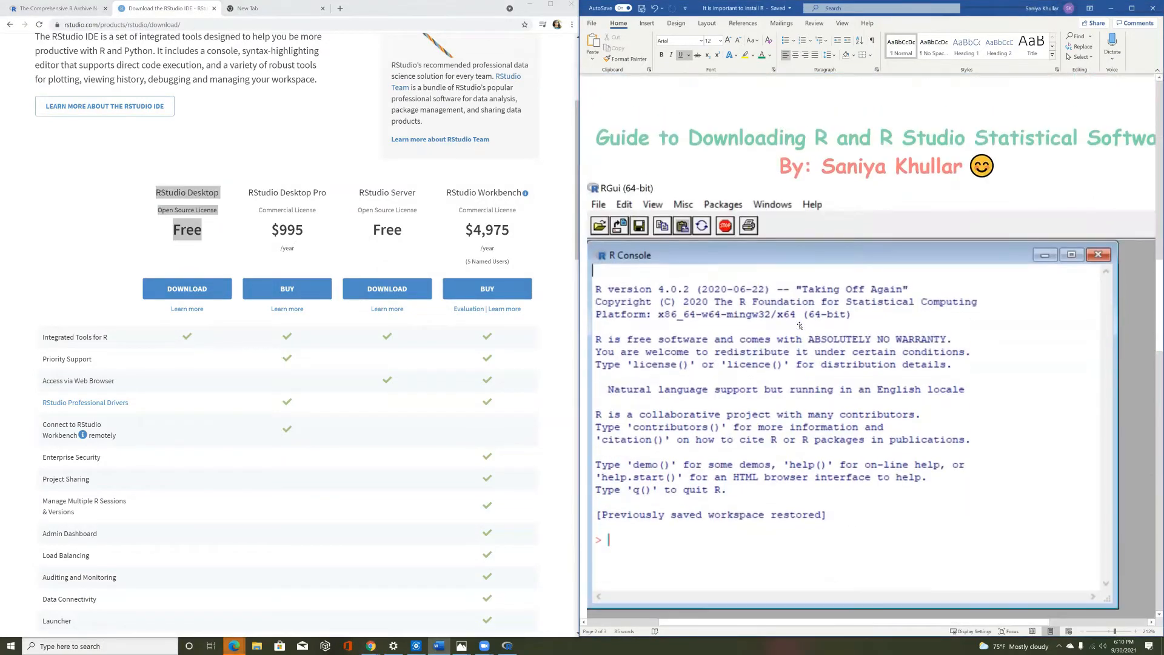
{"action": "scroll", "coordinate": [799, 326], "scroll_direction": "up", "scroll_amount": 12}
{"action": "left_click", "coordinate": [664, 347]}
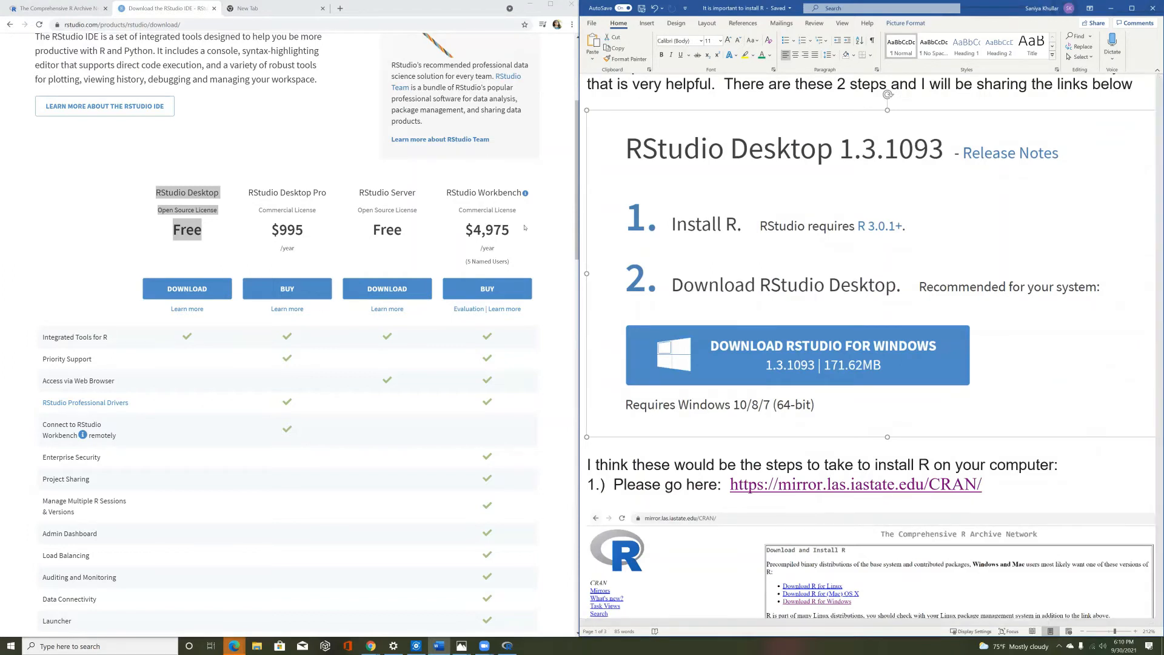
{"action": "left_click_drag", "start_coordinate": [525, 228], "coordinate": [246, 194]}
{"action": "left_click", "coordinate": [246, 194]}
{"action": "left_click", "coordinate": [845, 463]}
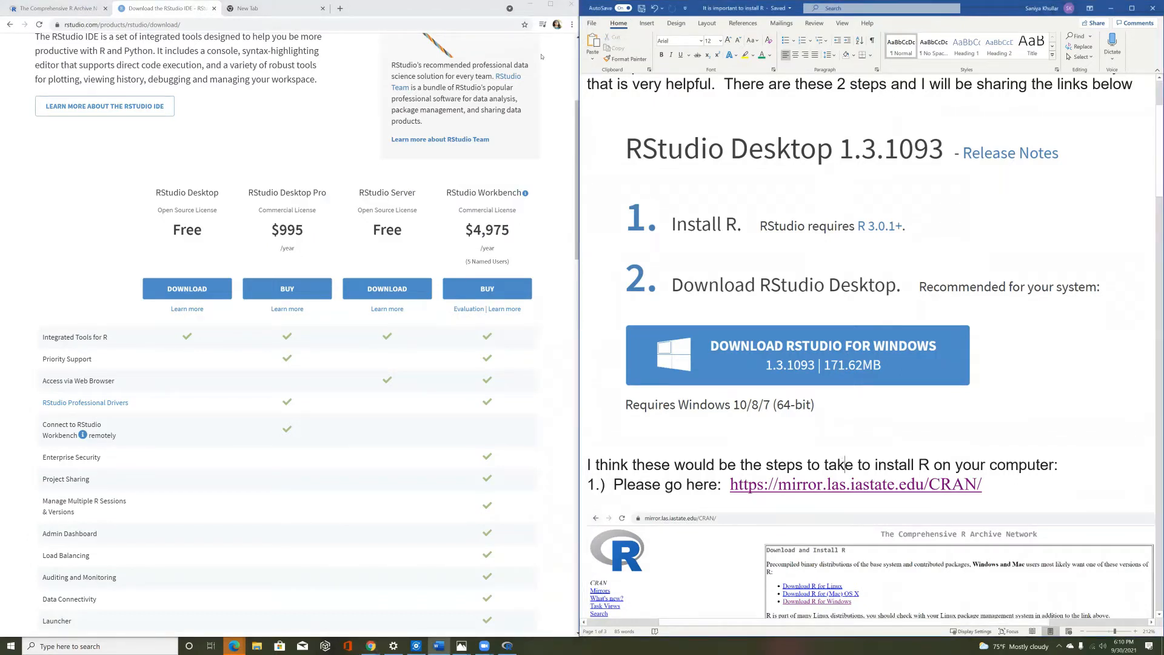
Step: Stamp green check marks around the Install R step in the guide's picture, and clear them
{"action": "left_click", "coordinate": [931, 227]}
{"action": "left_click", "coordinate": [920, 222]}
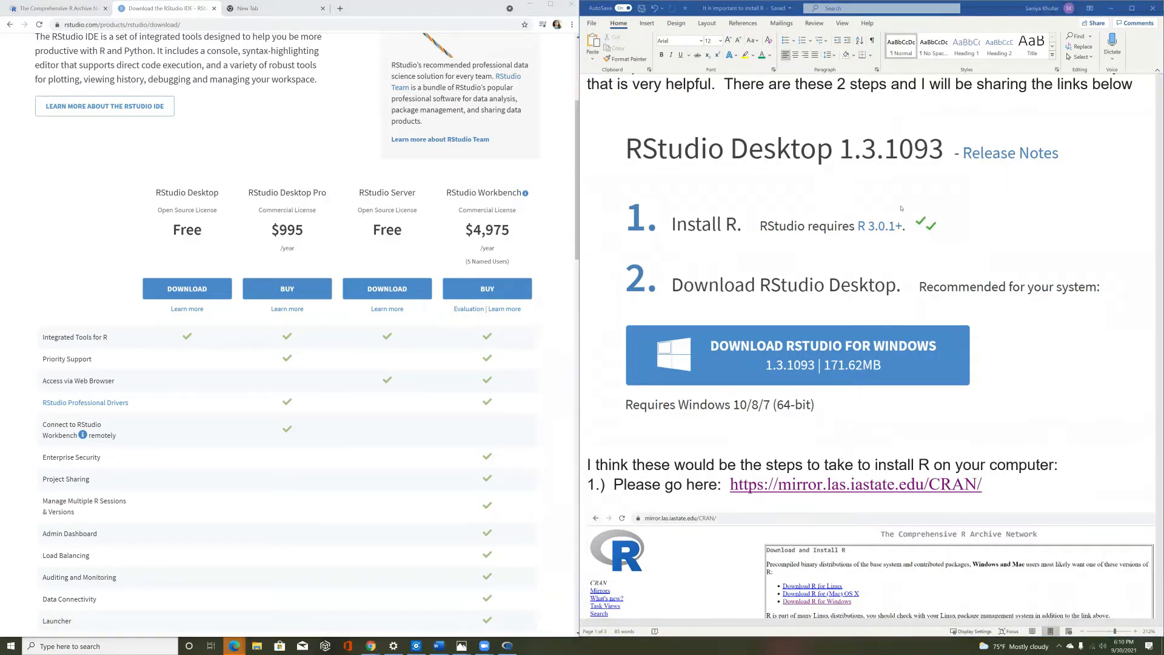
{"action": "left_click", "coordinate": [900, 205]}
{"action": "left_click", "coordinate": [882, 206]}
{"action": "left_click", "coordinate": [836, 197]}
{"action": "left_click", "coordinate": [743, 197]}
{"action": "left_click", "coordinate": [727, 194]}
{"action": "left_click", "coordinate": [682, 186]}
{"action": "left_click", "coordinate": [633, 187]}
{"action": "left_click", "coordinate": [627, 201]}
{"action": "left_click", "coordinate": [625, 223]}
{"action": "left_click", "coordinate": [634, 226]}
{"action": "left_click", "coordinate": [659, 231]}
{"action": "left_click", "coordinate": [703, 234]}
{"action": "left_click", "coordinate": [748, 235]}
{"action": "left_click", "coordinate": [769, 236]}
{"action": "left_click", "coordinate": [857, 237]}
{"action": "left_click", "coordinate": [927, 241]}
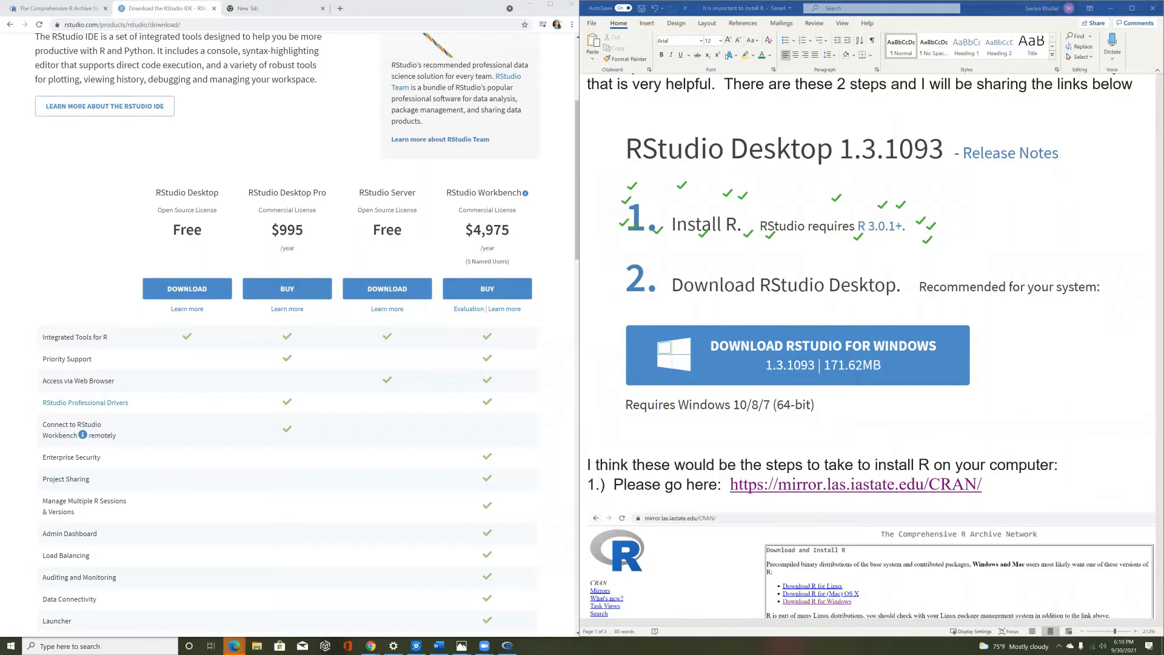
{"action": "left_click", "coordinate": [707, 77]}
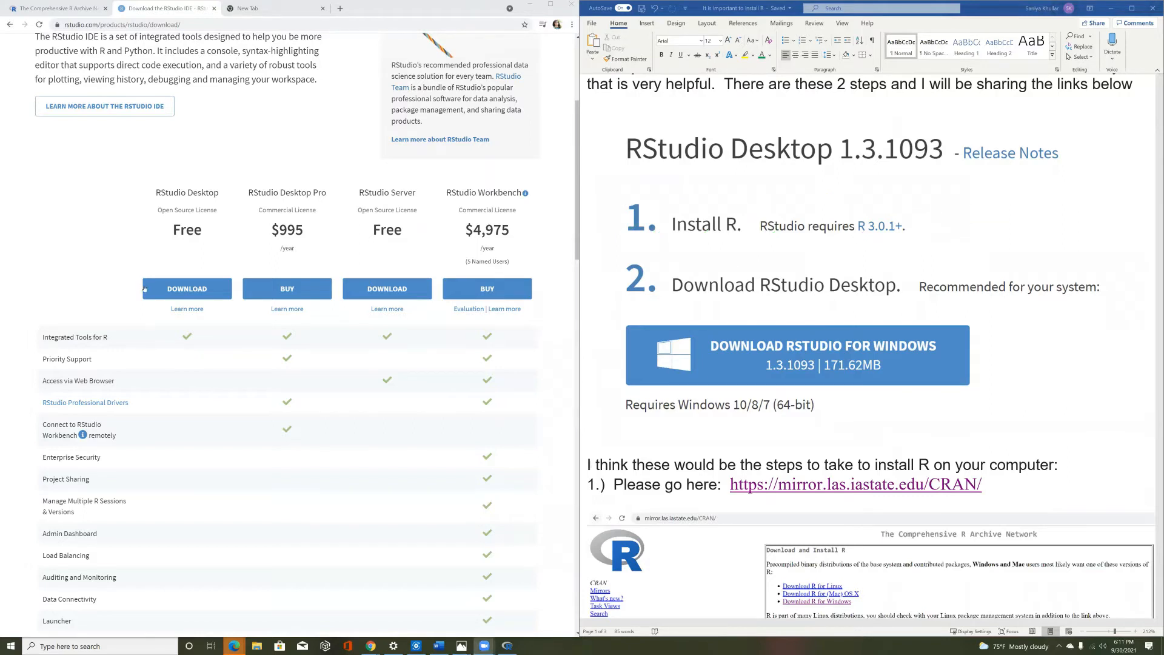
Step: Highlight the Integrated Tools for R feature and go to the free RStudio Desktop download
{"action": "left_click", "coordinate": [63, 341]}
{"action": "triple_click", "coordinate": [64, 341]}
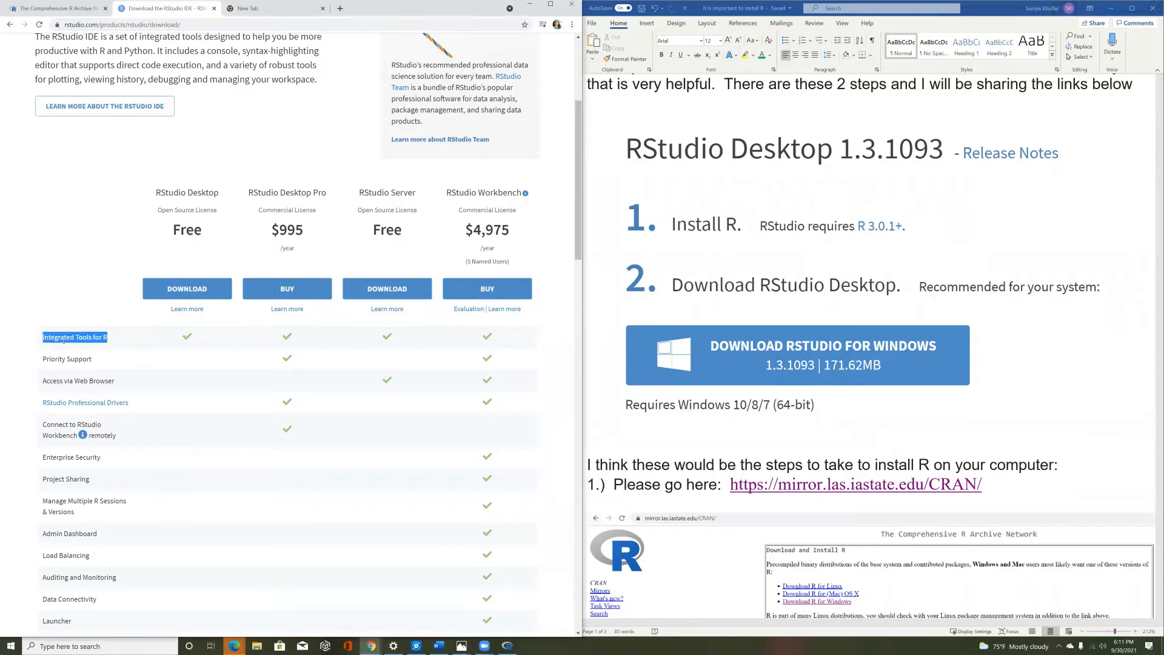
{"action": "scroll", "coordinate": [123, 411], "scroll_direction": "down", "scroll_amount": 3}
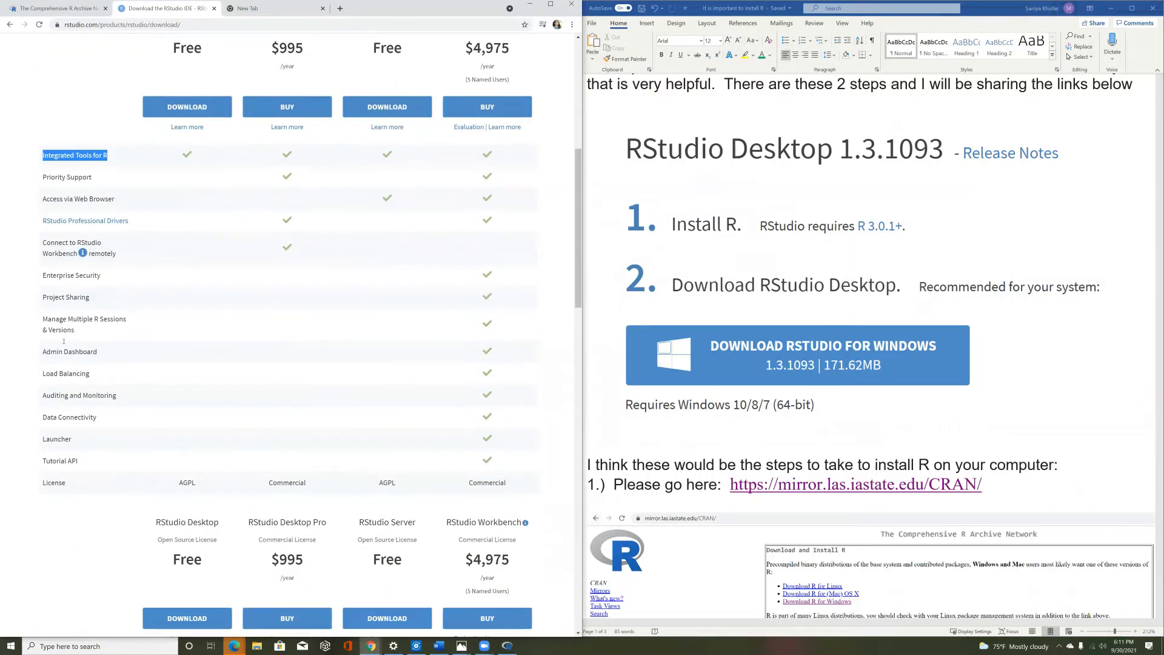
{"action": "left_click", "coordinate": [186, 107]}
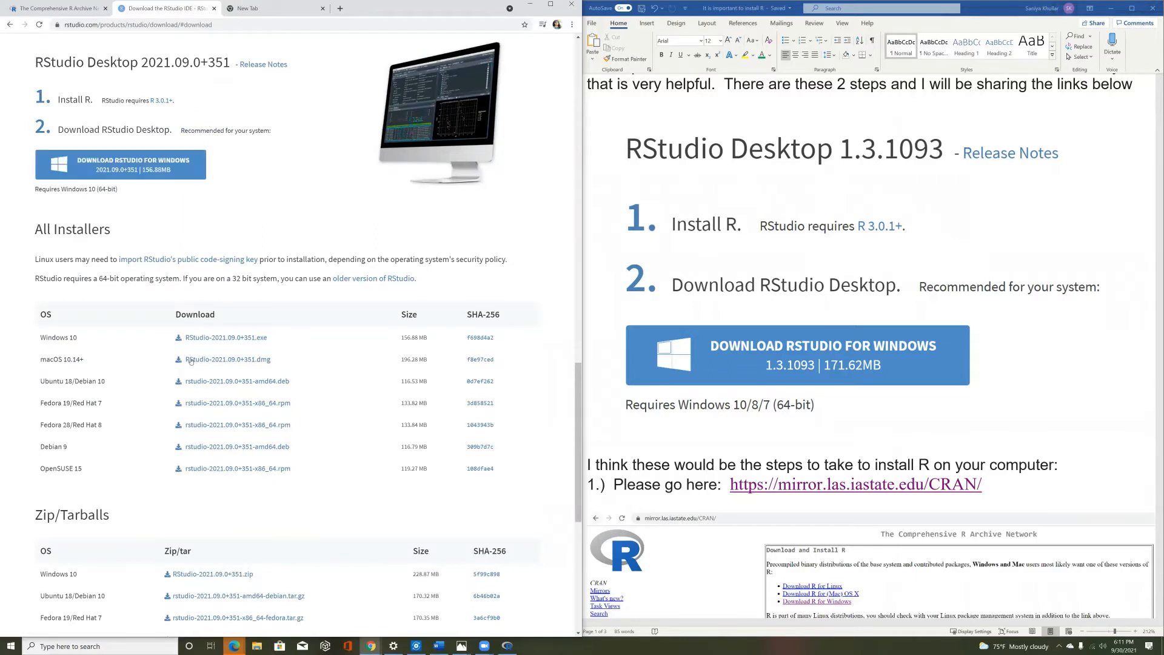
Step: Highlight the Ubuntu to OpenSUSE installer rows, and return to the RStudio download link in the guide
{"action": "left_click_drag", "start_coordinate": [38, 383], "coordinate": [498, 471]}
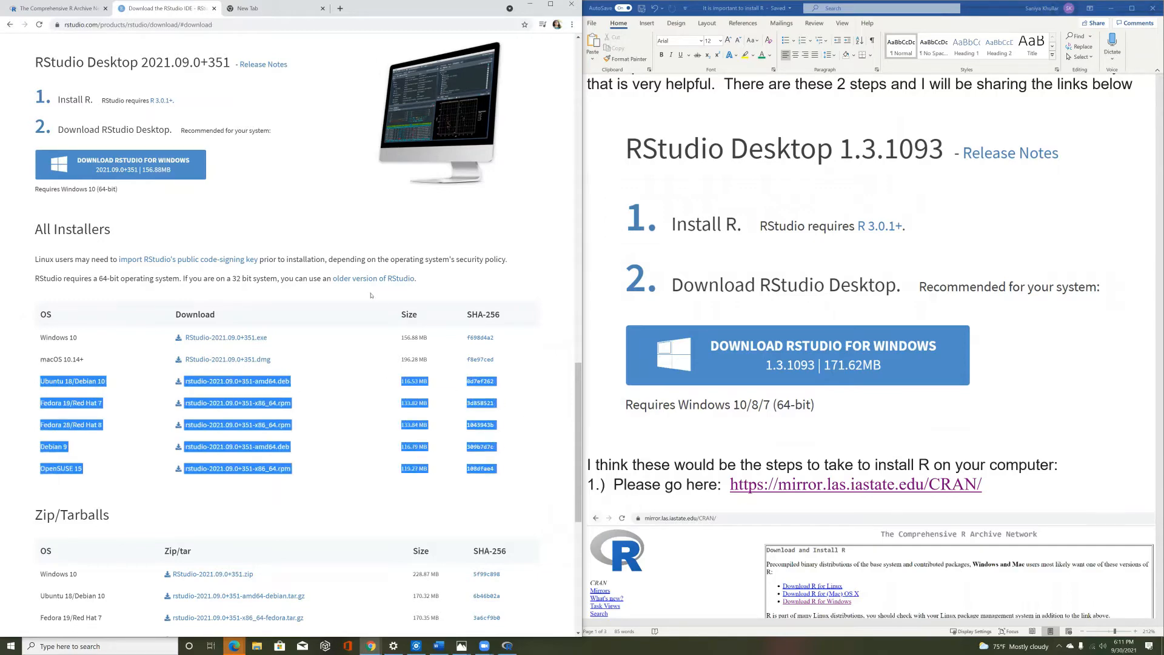
{"action": "left_click", "coordinate": [334, 254]}
{"action": "scroll", "coordinate": [876, 406], "scroll_direction": "down", "scroll_amount": 6}
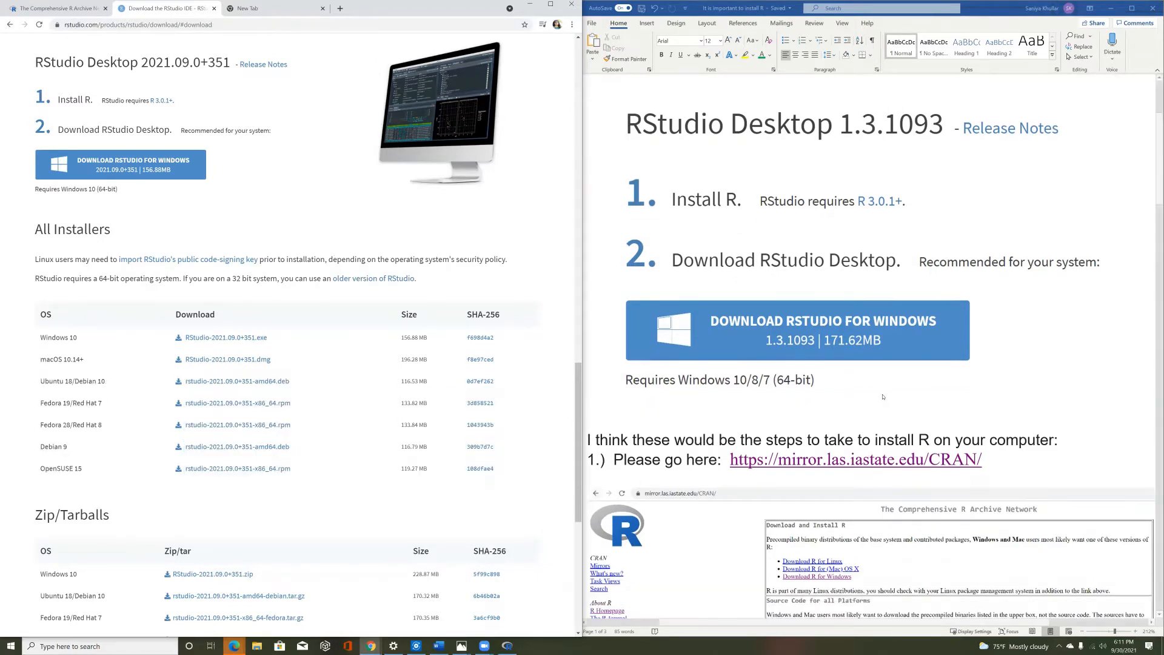
{"action": "scroll", "coordinate": [861, 383], "scroll_direction": "down", "scroll_amount": 8}
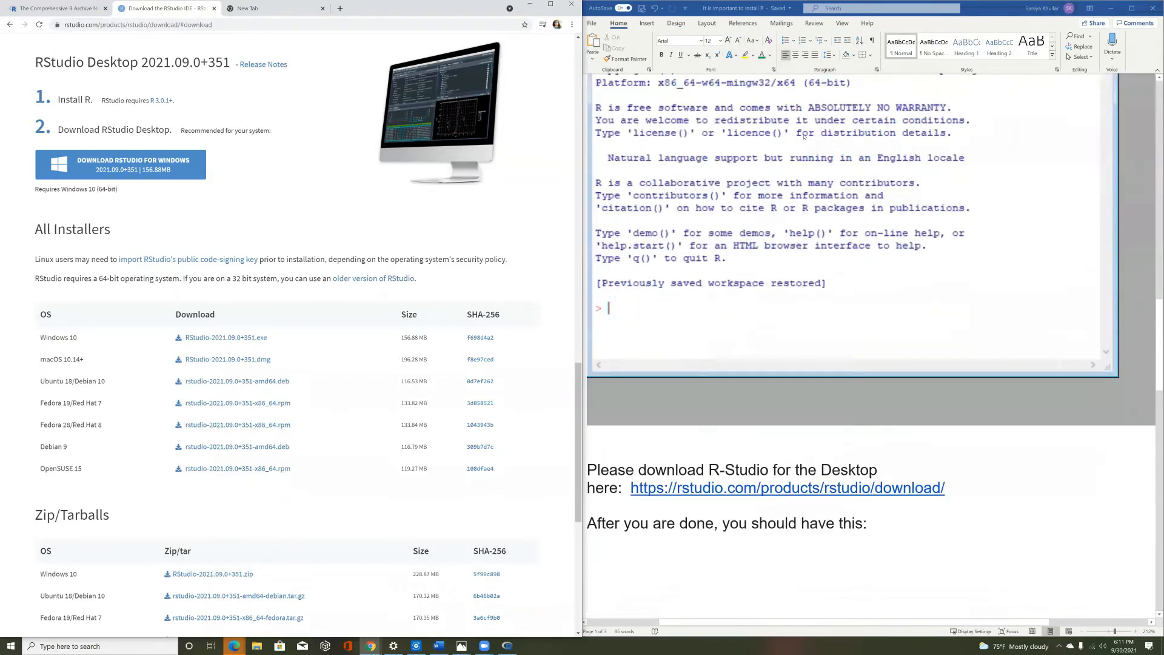
{"action": "left_click", "coordinate": [638, 189]}
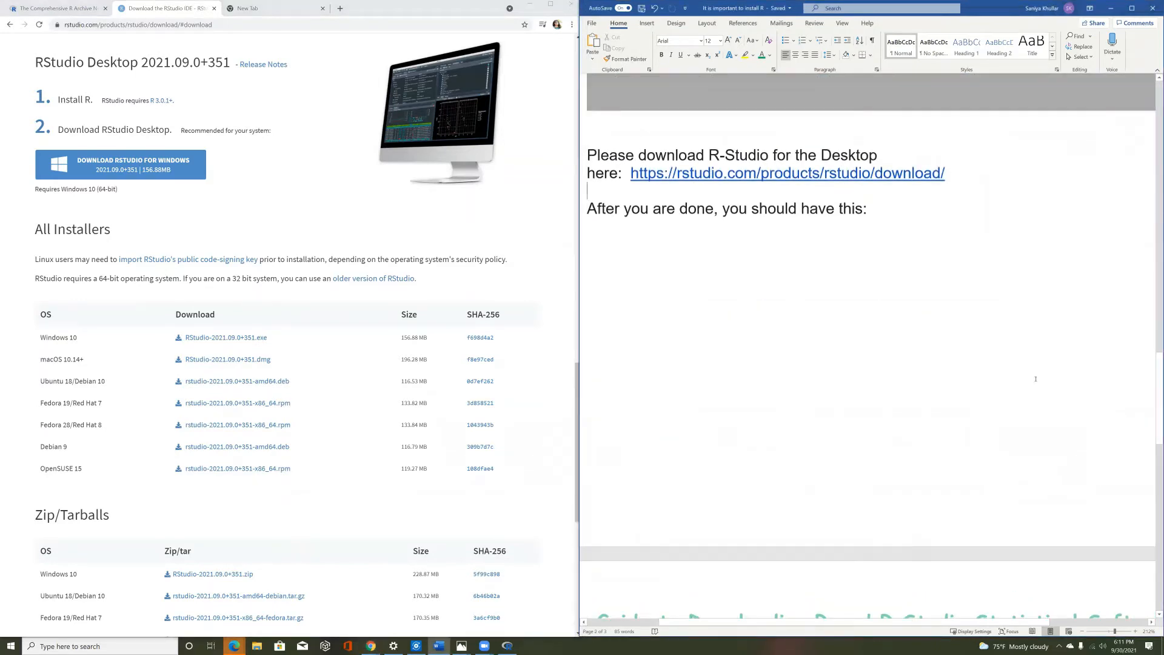
Step: Enlarge the guide's page view and highlight the RStudio download link
{"action": "left_click", "coordinate": [1136, 631]}
{"action": "left_click", "coordinate": [1137, 631]}
{"action": "left_click", "coordinate": [1136, 631]}
{"action": "left_click", "coordinate": [1137, 631]}
{"action": "left_click", "coordinate": [1137, 631]}
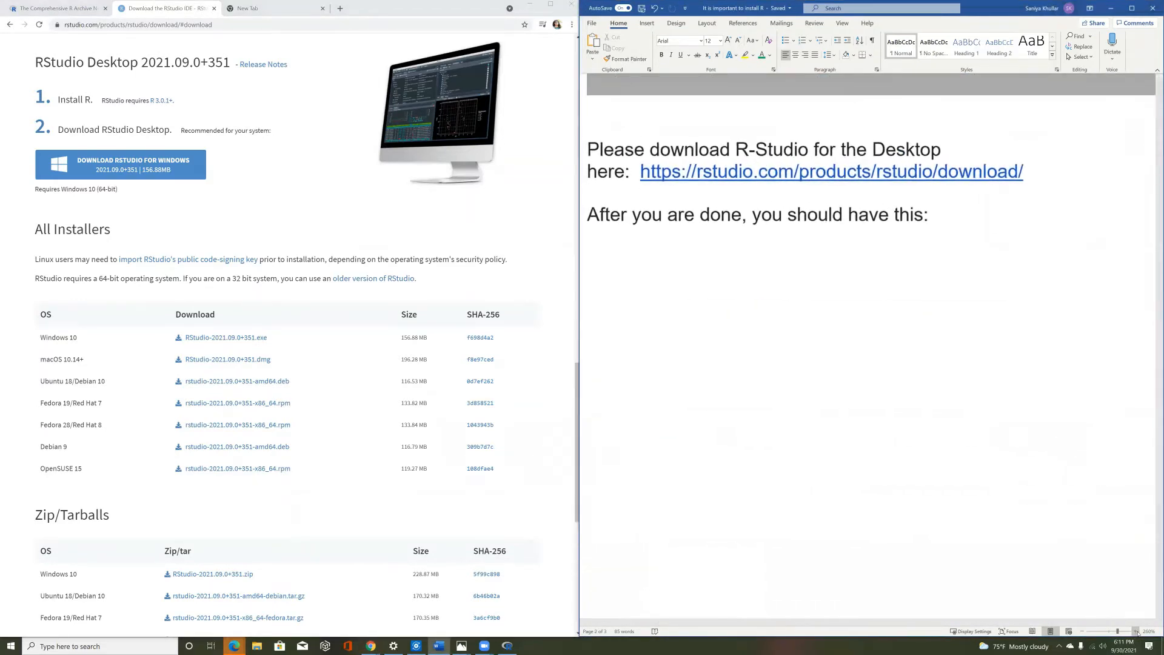
{"action": "left_click", "coordinate": [1137, 631]}
{"action": "left_click", "coordinate": [1136, 631]}
{"action": "left_click", "coordinate": [1137, 630]}
{"action": "left_click_drag", "start_coordinate": [1077, 171], "coordinate": [621, 179]}
{"action": "left_click", "coordinate": [641, 199]}
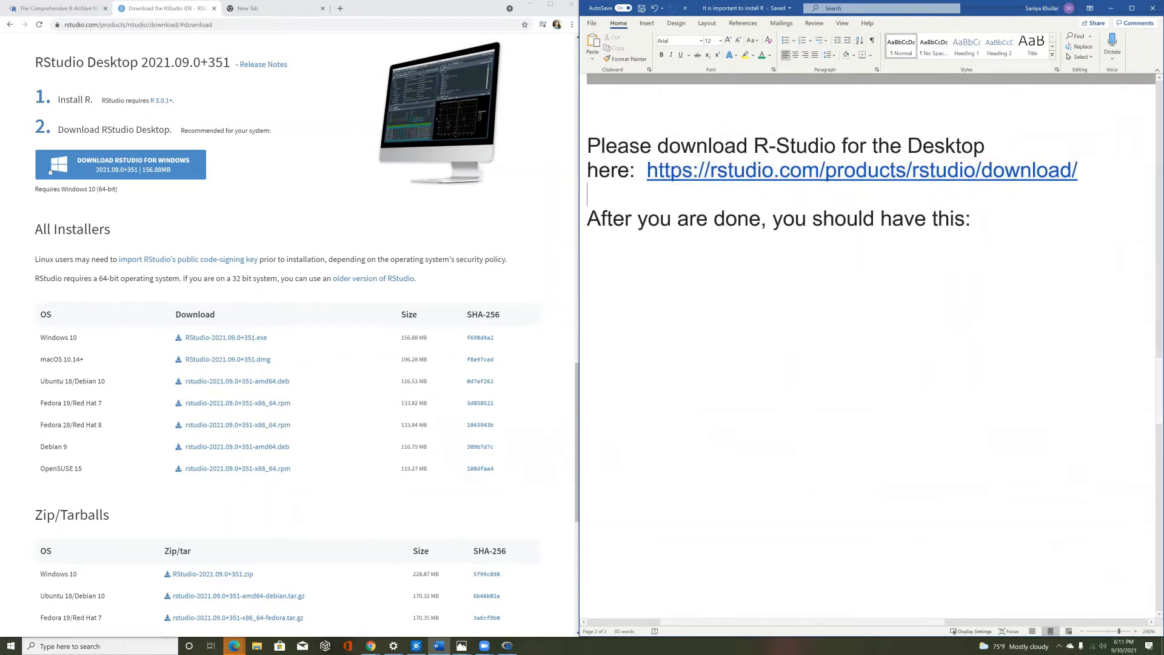
Step: Download RStudio 2021.09.0+351 for Windows and run its installer with the default location and Start menu folder
{"action": "left_click", "coordinate": [84, 171]}
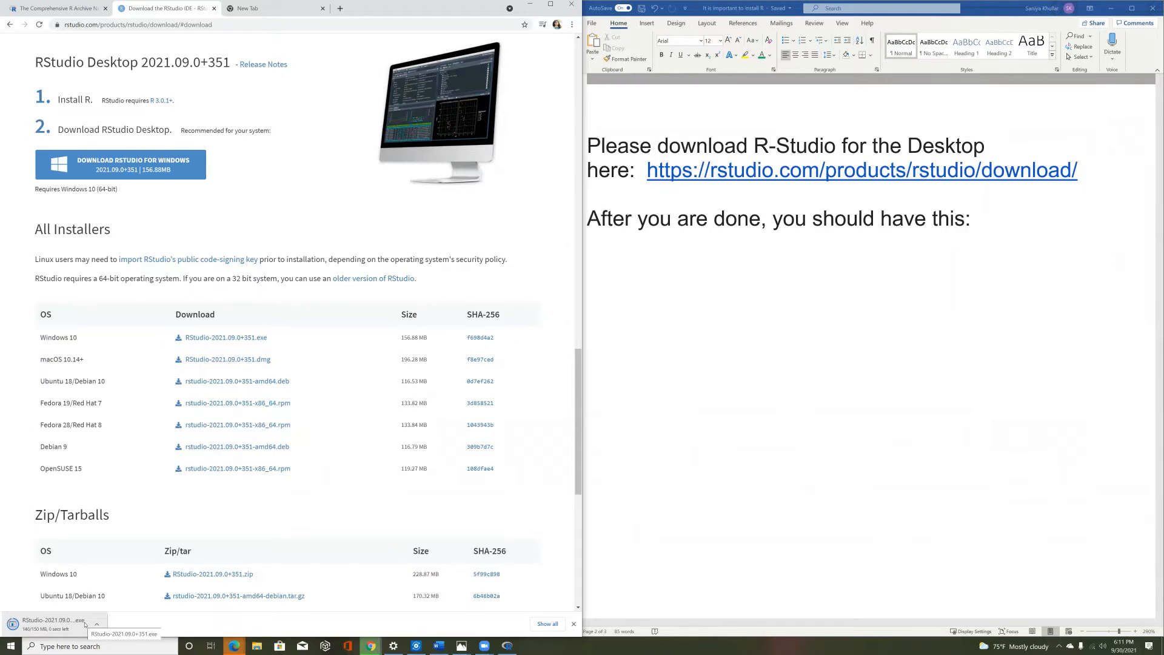
{"action": "left_click", "coordinate": [86, 624]}
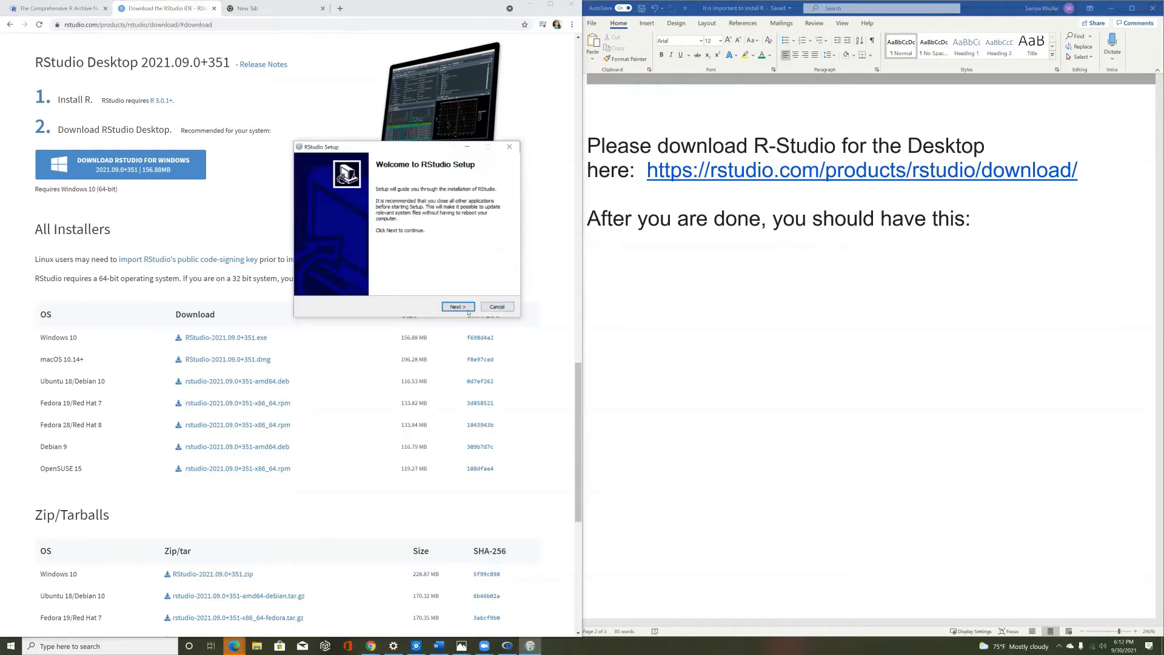
{"action": "left_click", "coordinate": [465, 309]}
{"action": "left_click", "coordinate": [466, 309]}
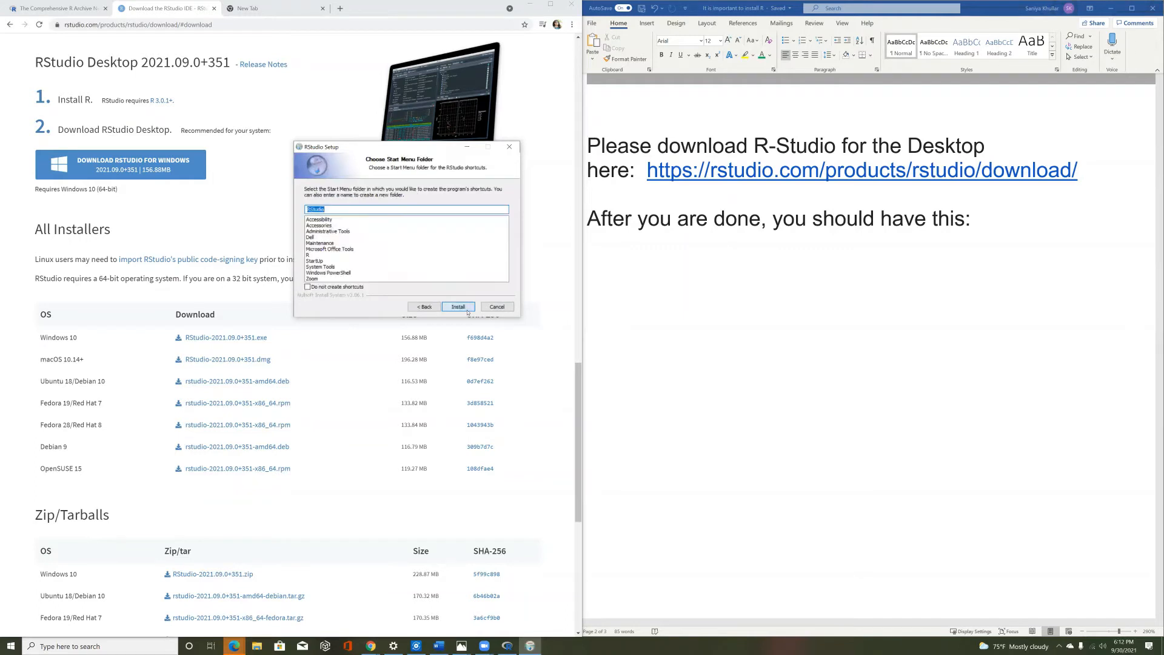
{"action": "left_click", "coordinate": [467, 310]}
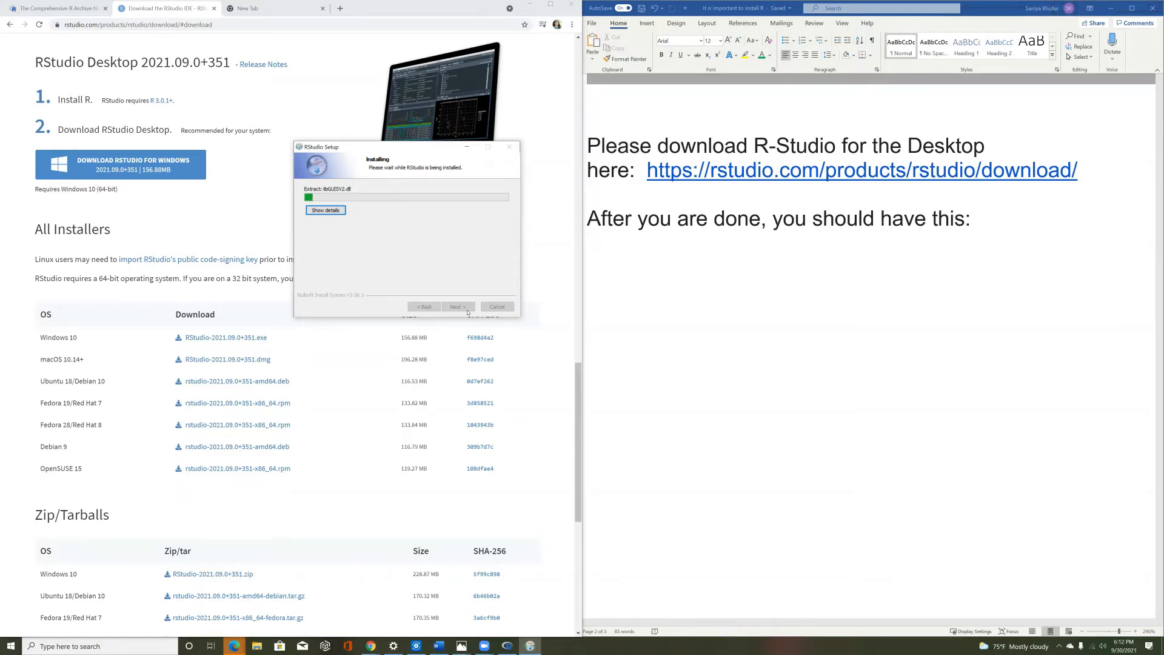
Step: View the guide's RStudio screenshot during the installation, and finish the RStudio setup
{"action": "scroll", "coordinate": [820, 327], "scroll_direction": "down", "scroll_amount": 10}
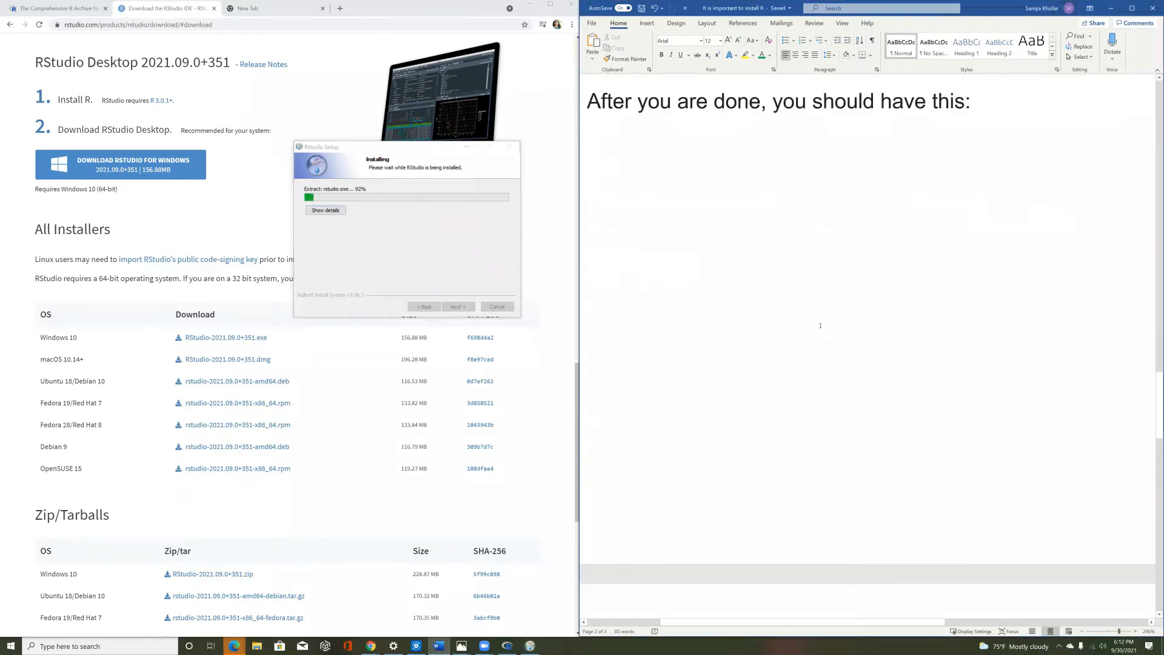
{"action": "scroll", "coordinate": [820, 327], "scroll_direction": "down", "scroll_amount": 2}
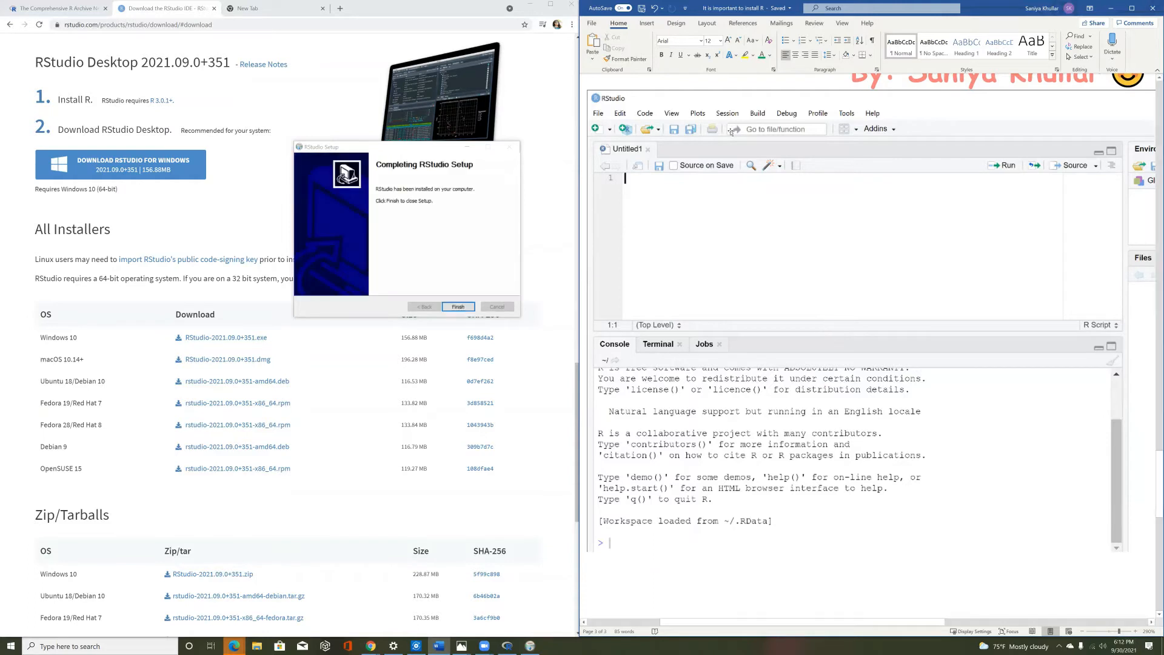
{"action": "left_click", "coordinate": [459, 307]}
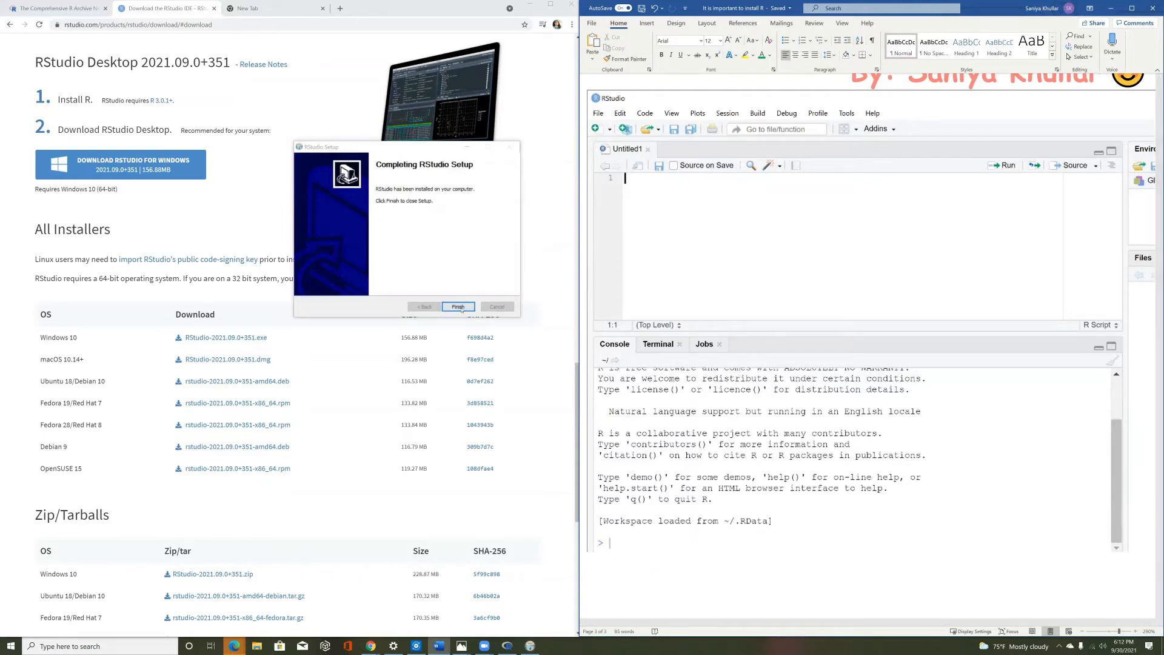
Step: Find RStudio through the Windows search and pin it to the taskbar
{"action": "left_click", "coordinate": [148, 647]}
{"action": "type", "text": "r"}
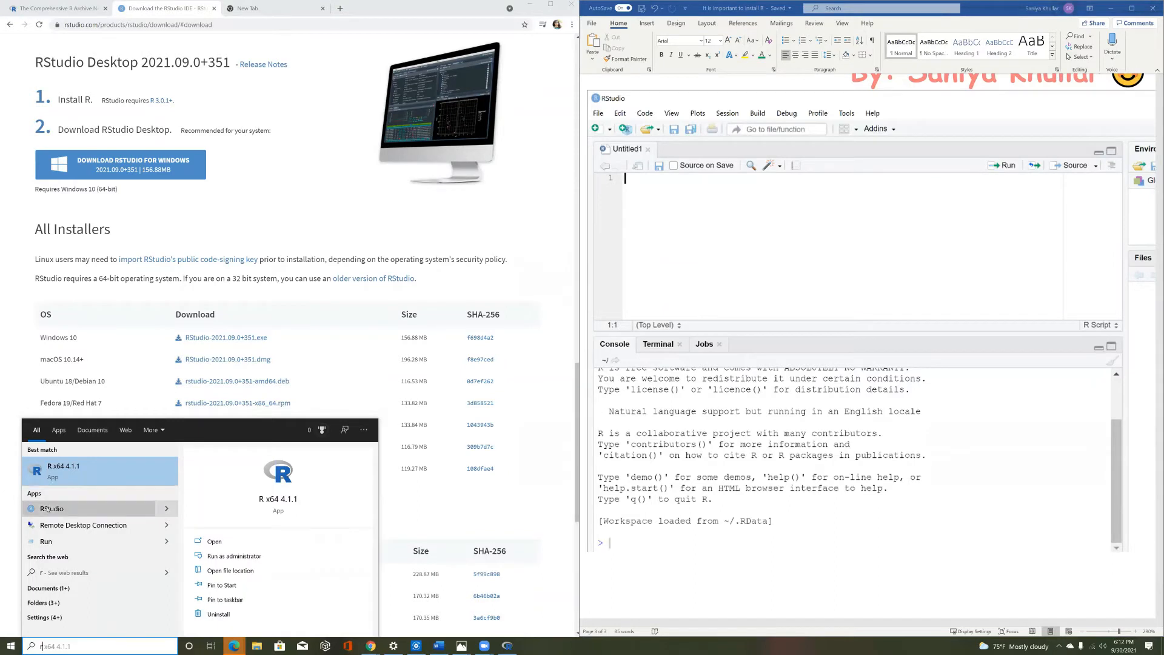
{"action": "left_click", "coordinate": [169, 511]}
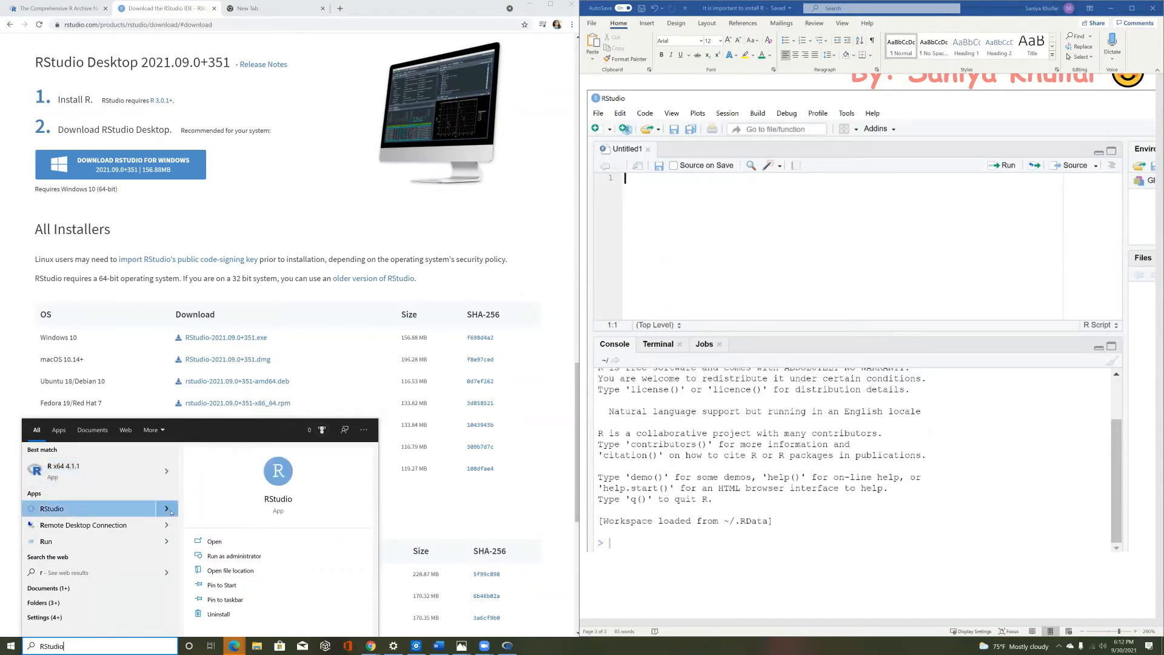
{"action": "left_click", "coordinate": [225, 599]}
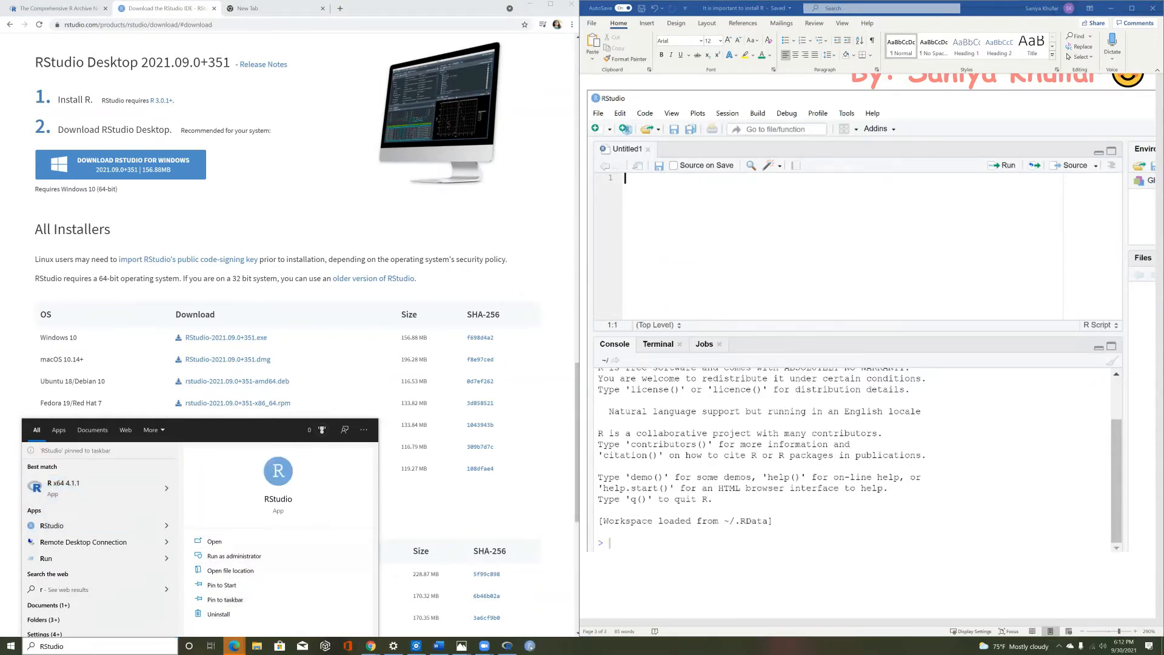
Step: Launch RStudio and allow automatic crash report uploads
{"action": "left_click", "coordinate": [531, 646]}
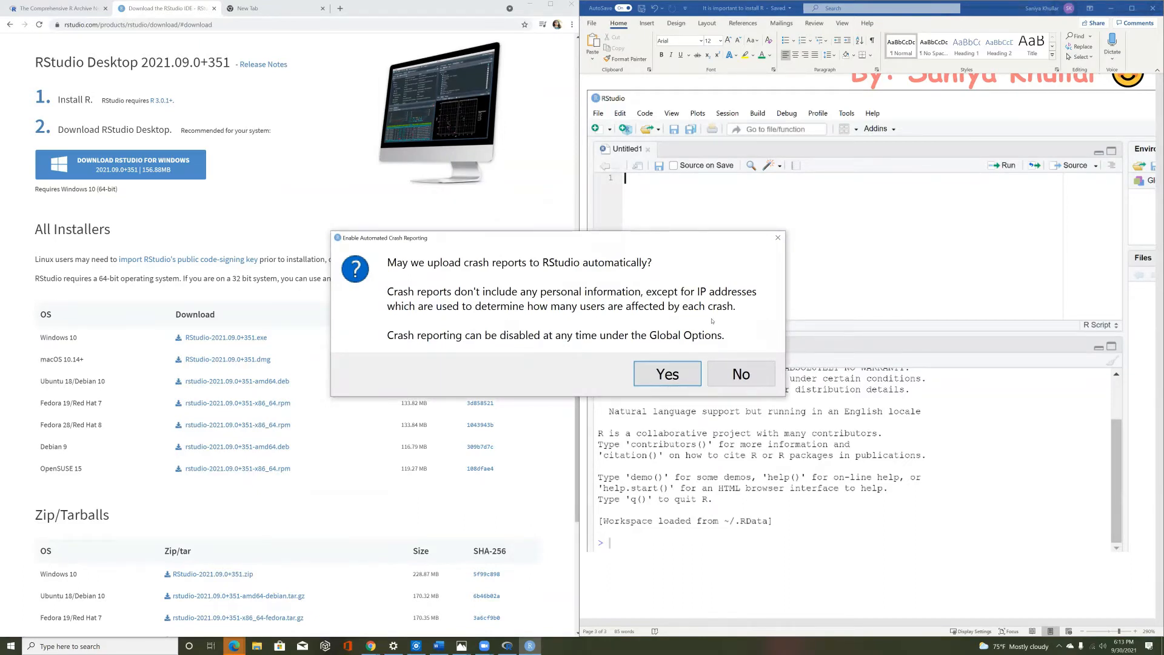
{"action": "left_click", "coordinate": [685, 383]}
{"action": "left_click", "coordinate": [685, 383]}
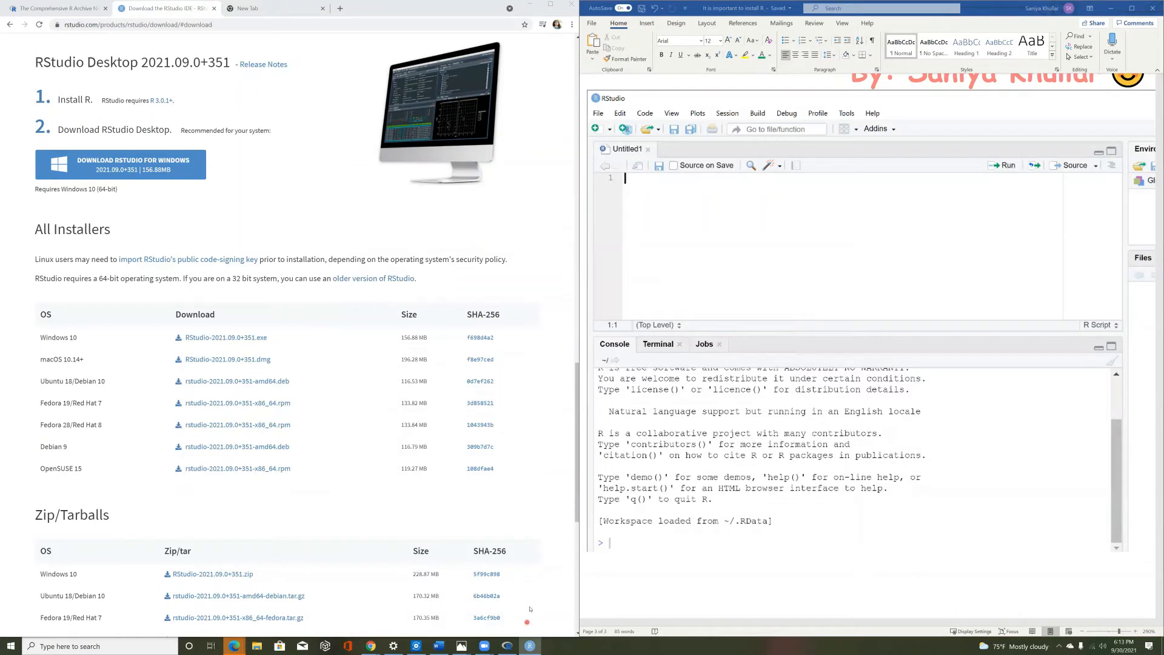
Step: Close the R console program without saving the workspace image, and switch to the RStudio window
{"action": "left_click", "coordinate": [534, 647]}
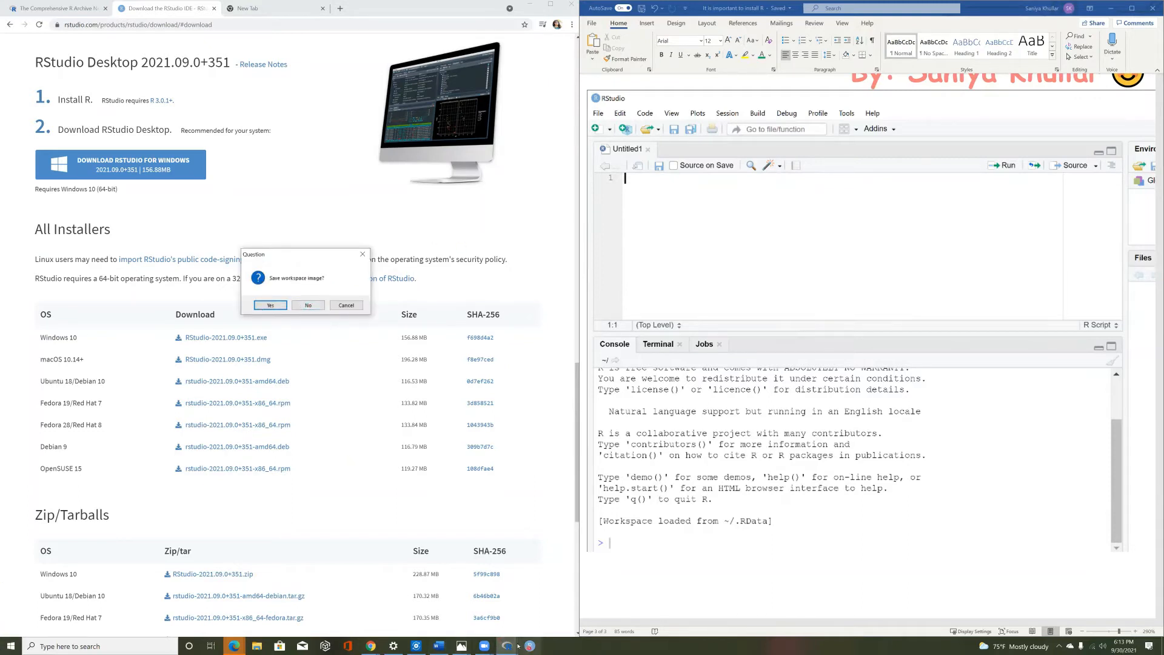
{"action": "left_click", "coordinate": [308, 306]}
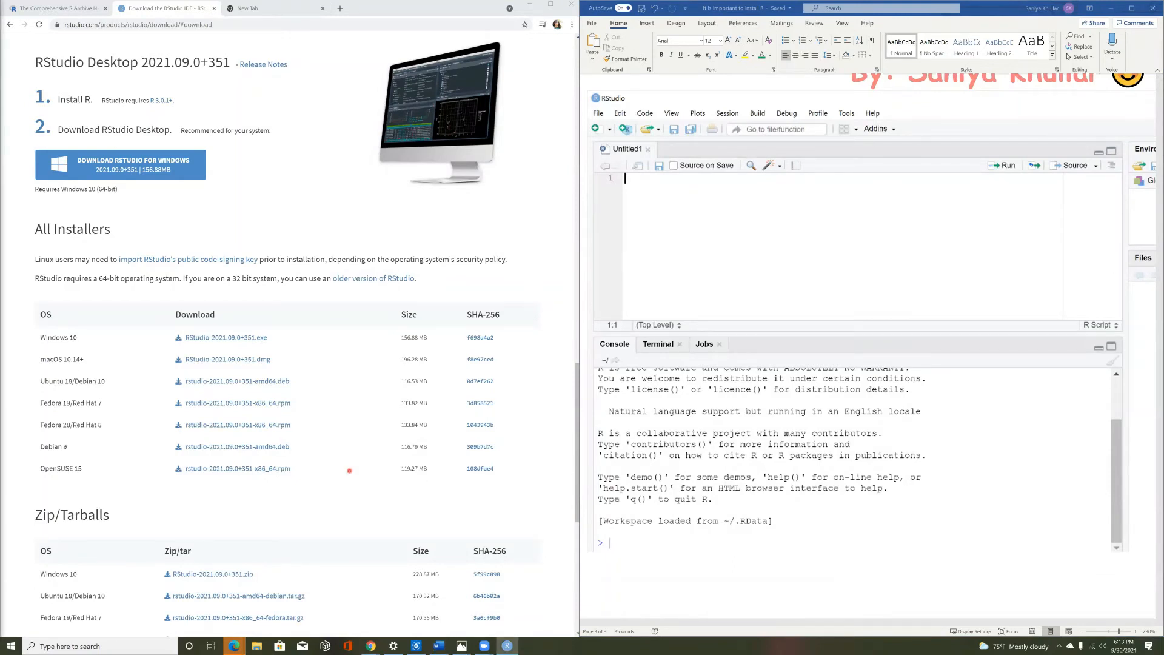
{"action": "left_click", "coordinate": [507, 645]}
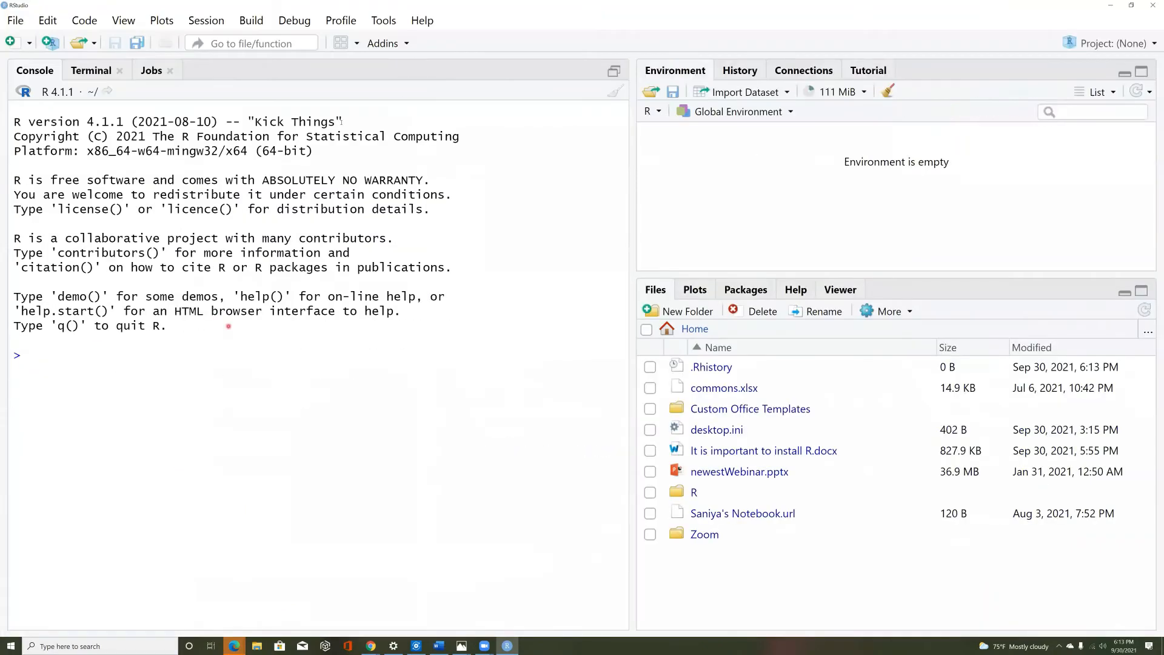
{"action": "right_click", "coordinate": [508, 646]}
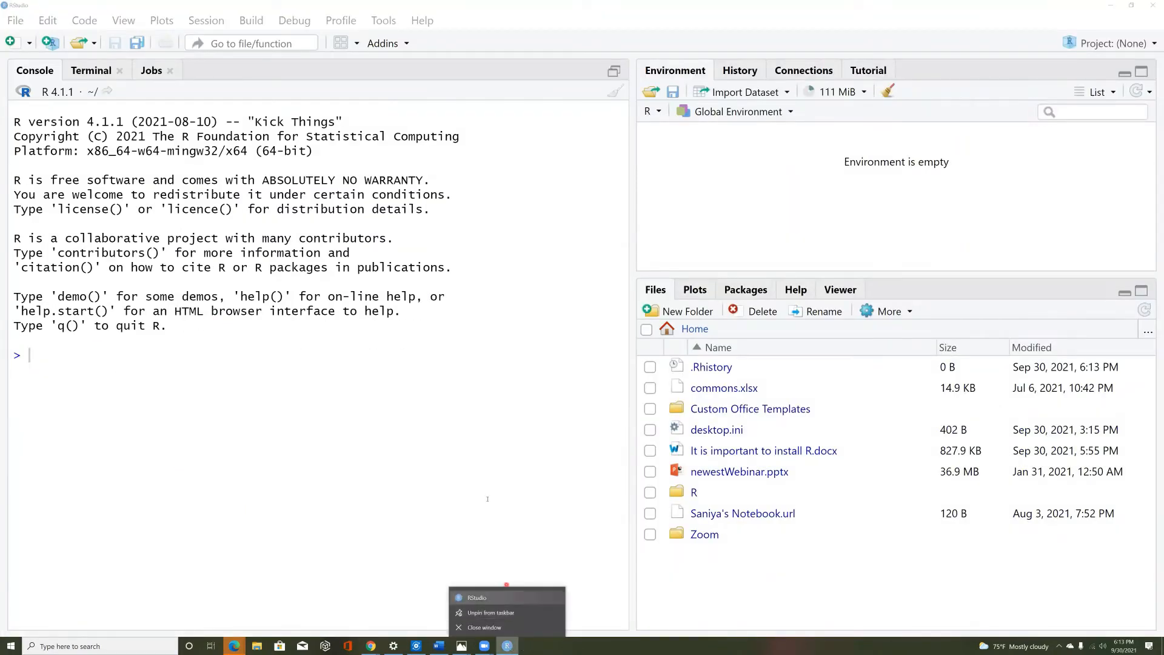
Step: Show the source editor with an untitled script above the console, and minimize it to give the console more room
{"action": "left_click", "coordinate": [487, 497]}
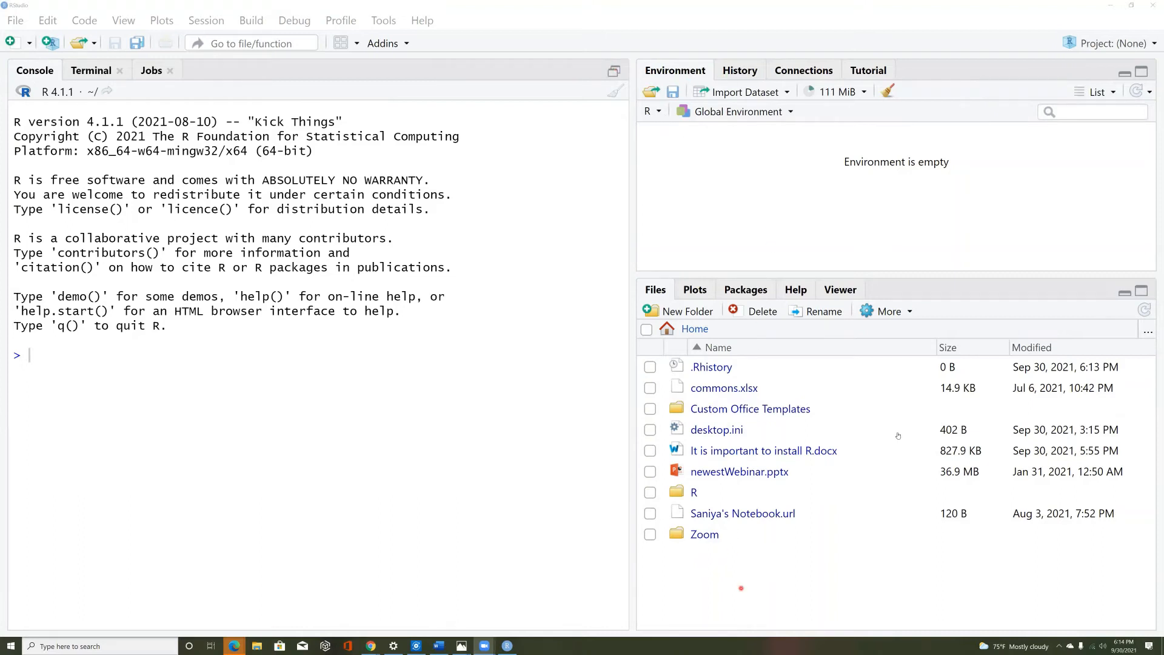
{"action": "left_click", "coordinate": [614, 73]}
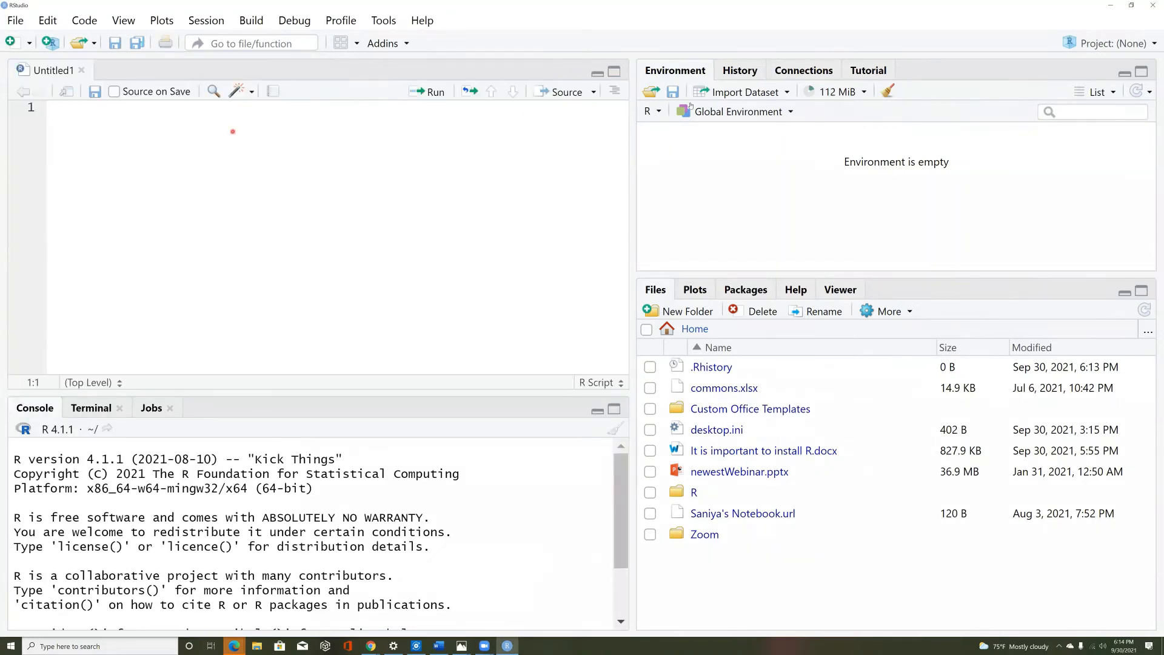
{"action": "left_click", "coordinate": [597, 74]}
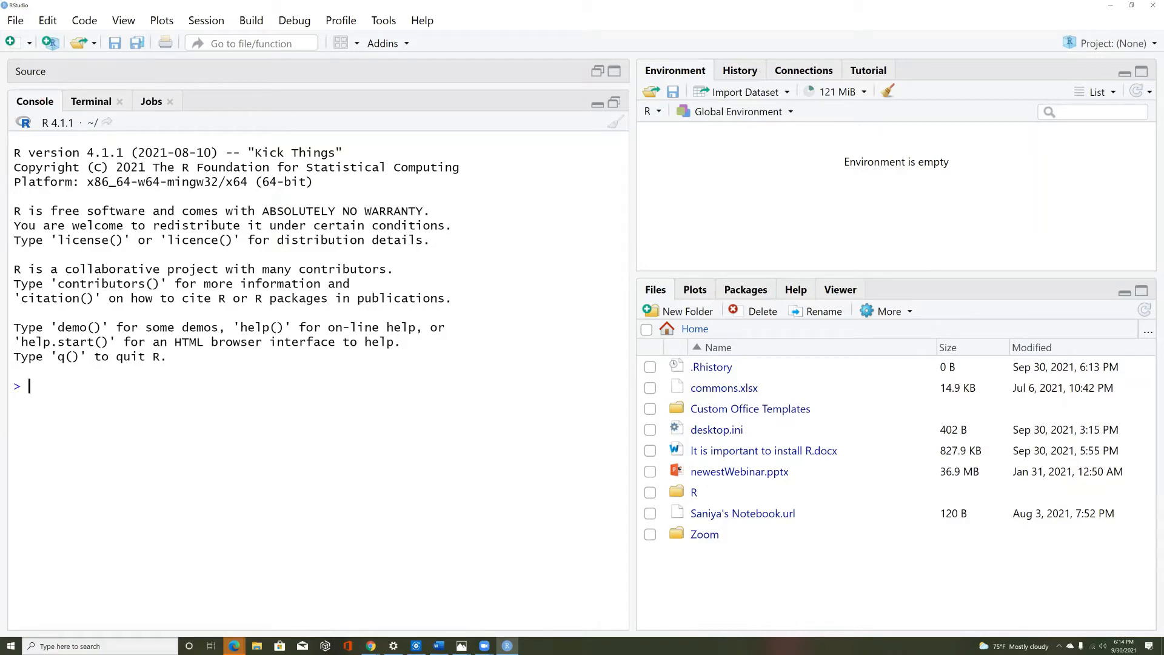
Step: Run print(":) Hi there! Welcome to R-Studio") in the console
{"action": "type", "text": "print("}
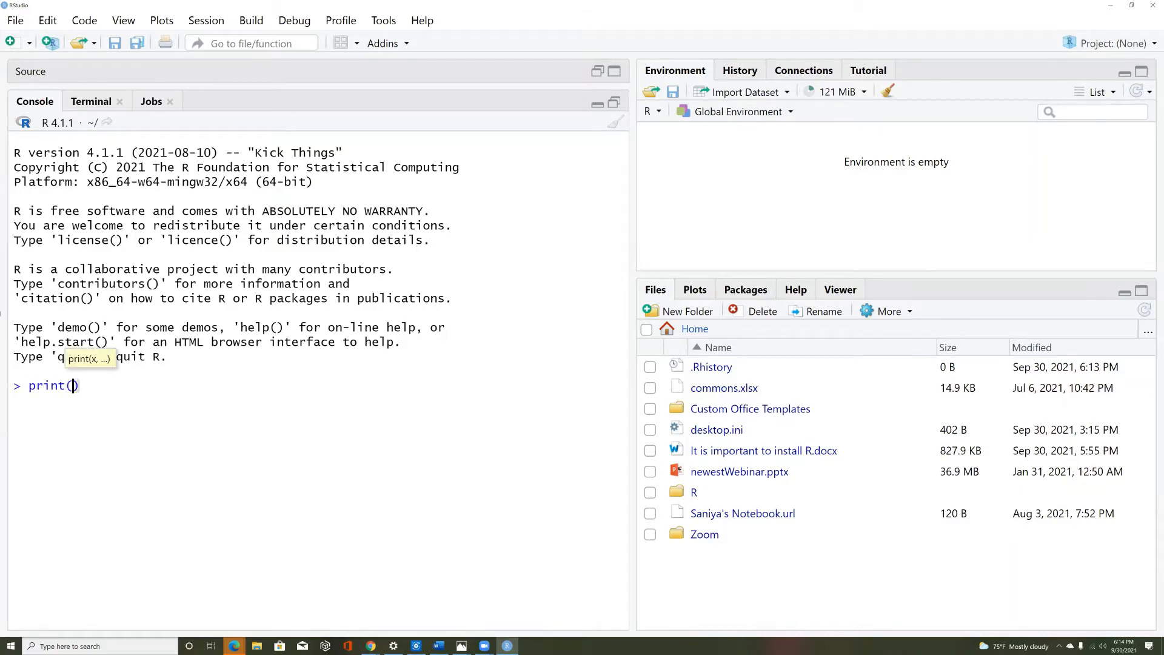
{"action": "type", "text": "\":) Hi there! Welcome "}
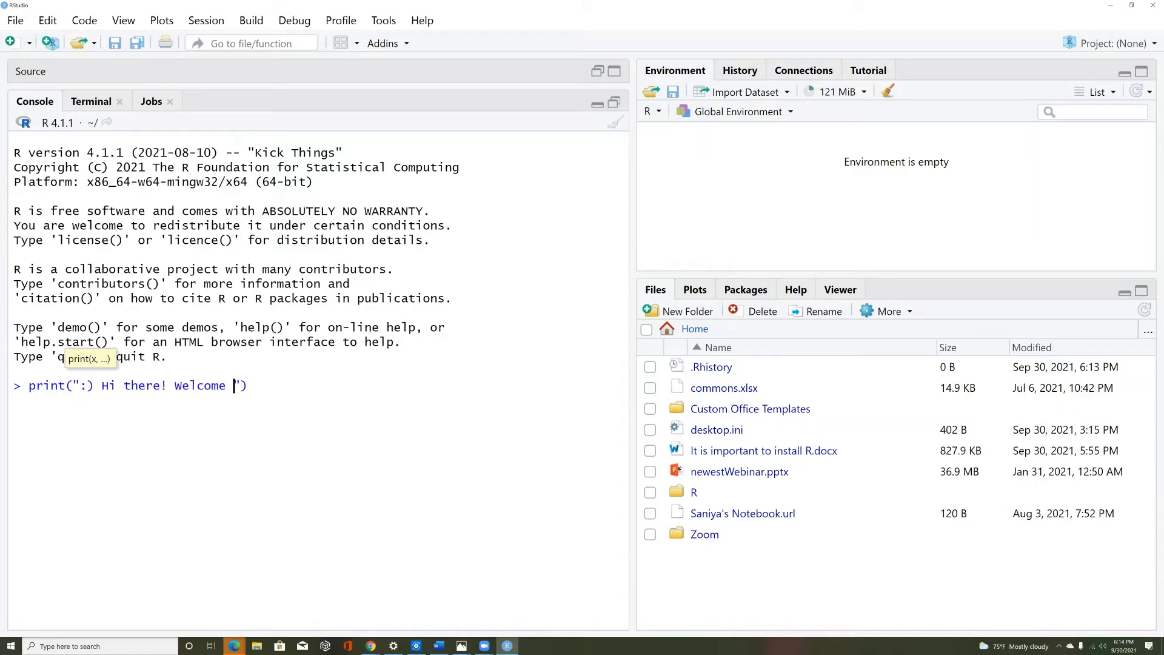
{"action": "type", "text": "to R-Studio"}
{"action": "key", "text": "Return"}
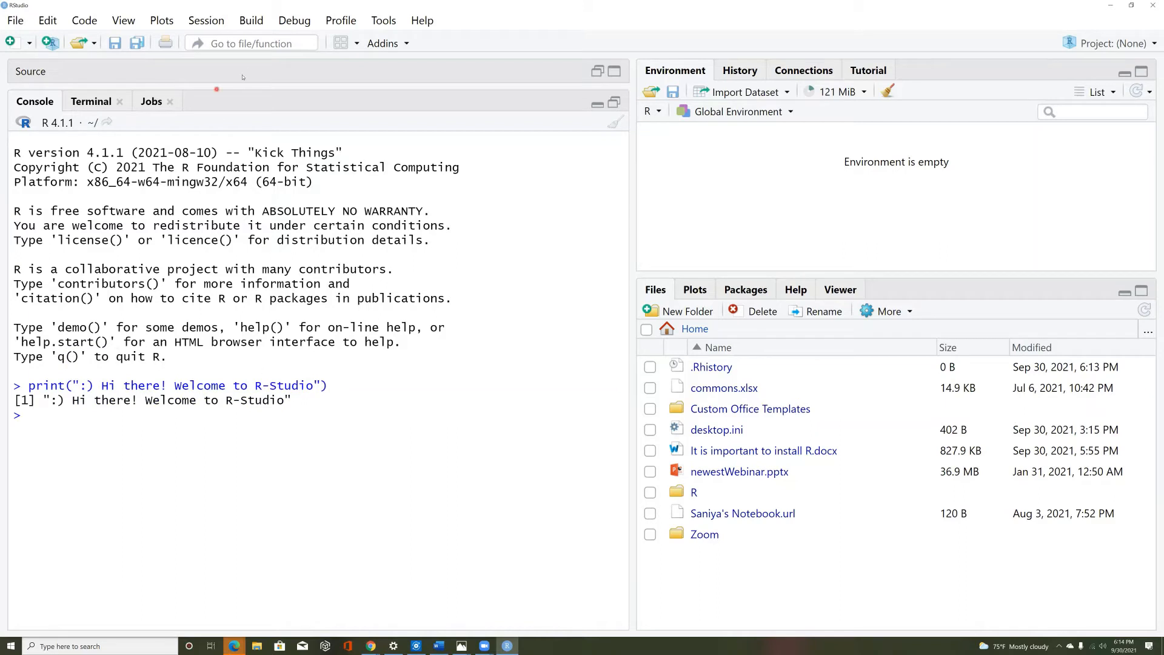
Step: Look at the Terminal and Jobs views, allowing RStudio R Session through the Windows firewall, and return to the console
{"action": "left_click", "coordinate": [97, 101]}
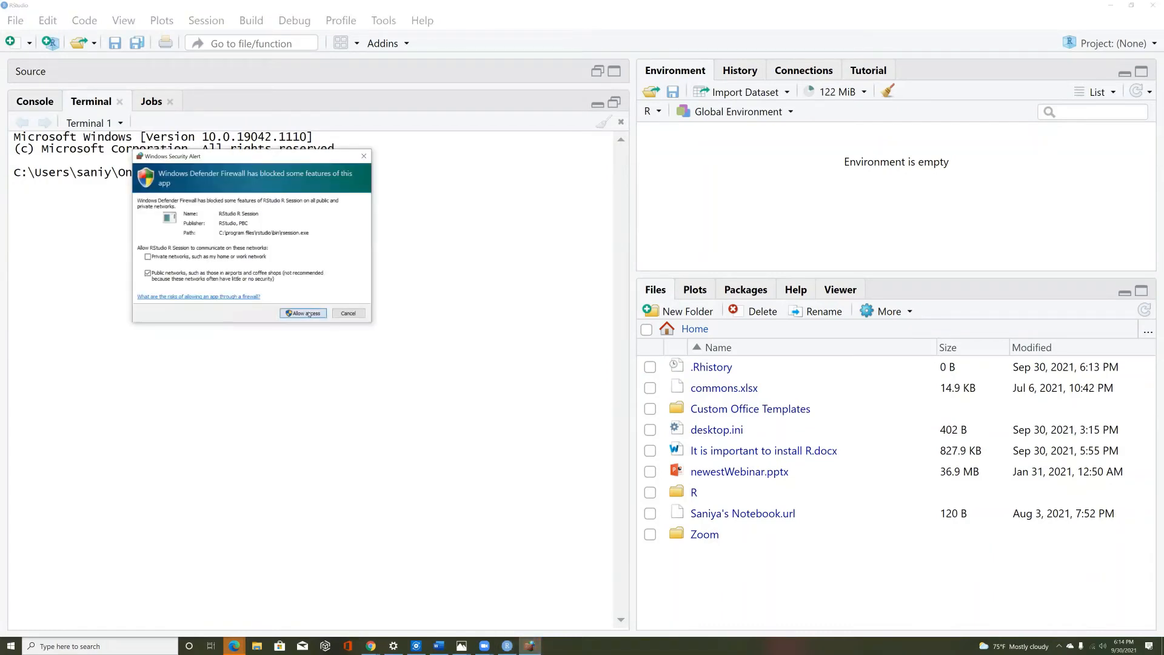
{"action": "left_click", "coordinate": [306, 312]}
{"action": "left_click", "coordinate": [148, 101]}
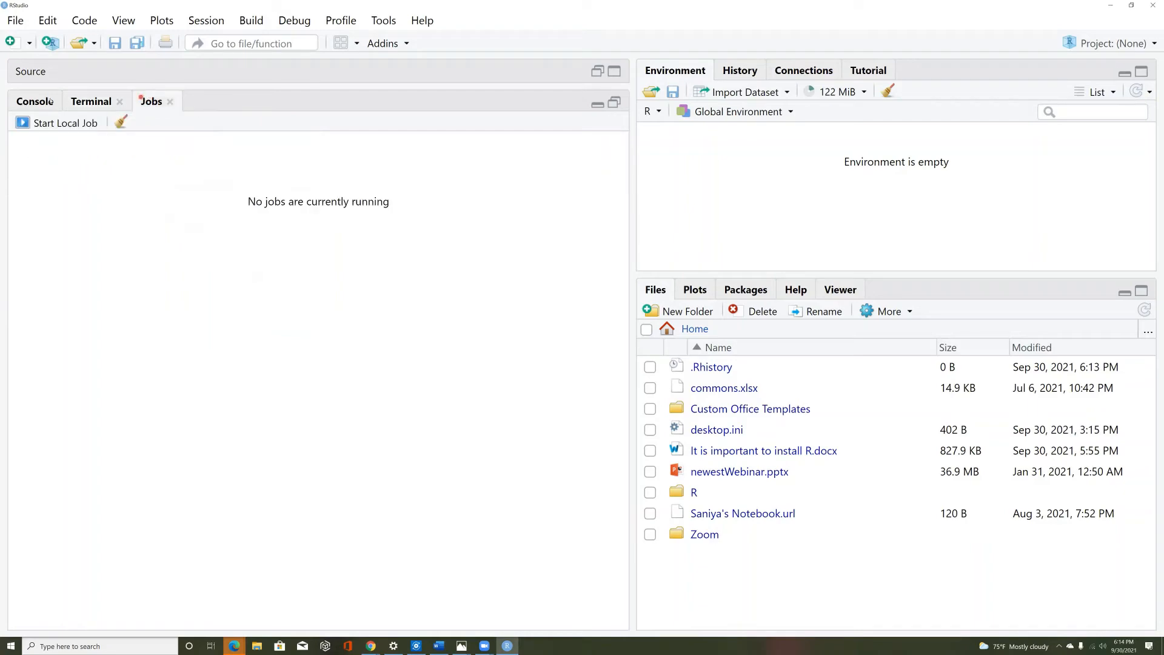
{"action": "left_click", "coordinate": [33, 102]}
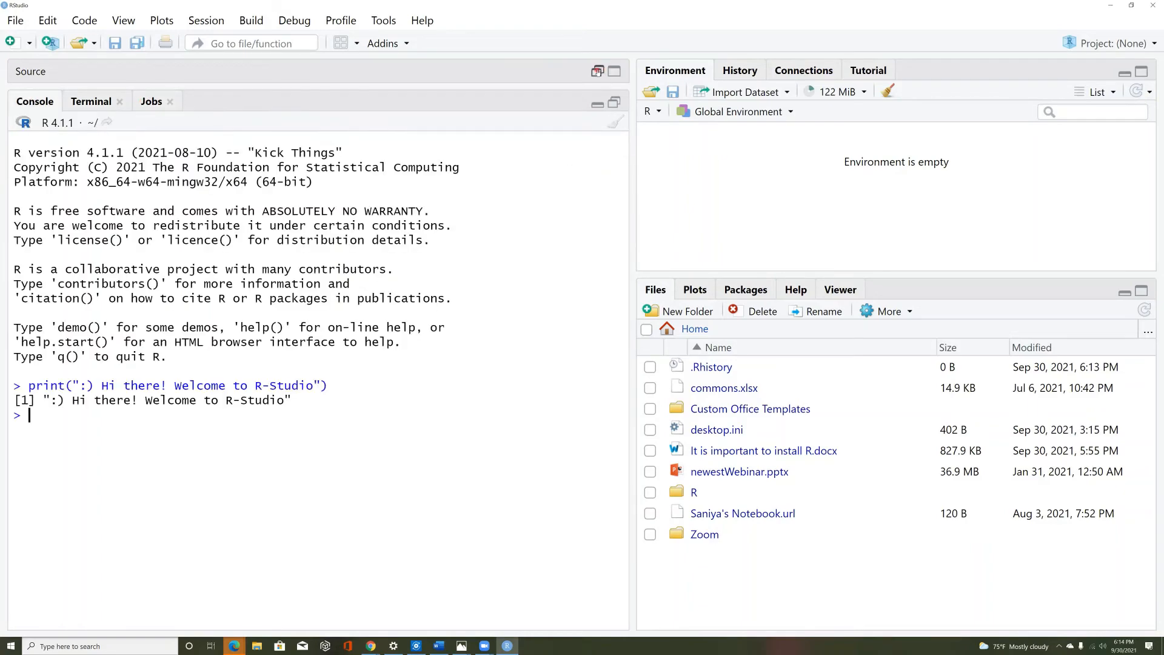
Step: Restore the source editor and write print(":) Hi there! I am running R in a script") on line 1 of the untitled script
{"action": "left_click", "coordinate": [597, 71]}
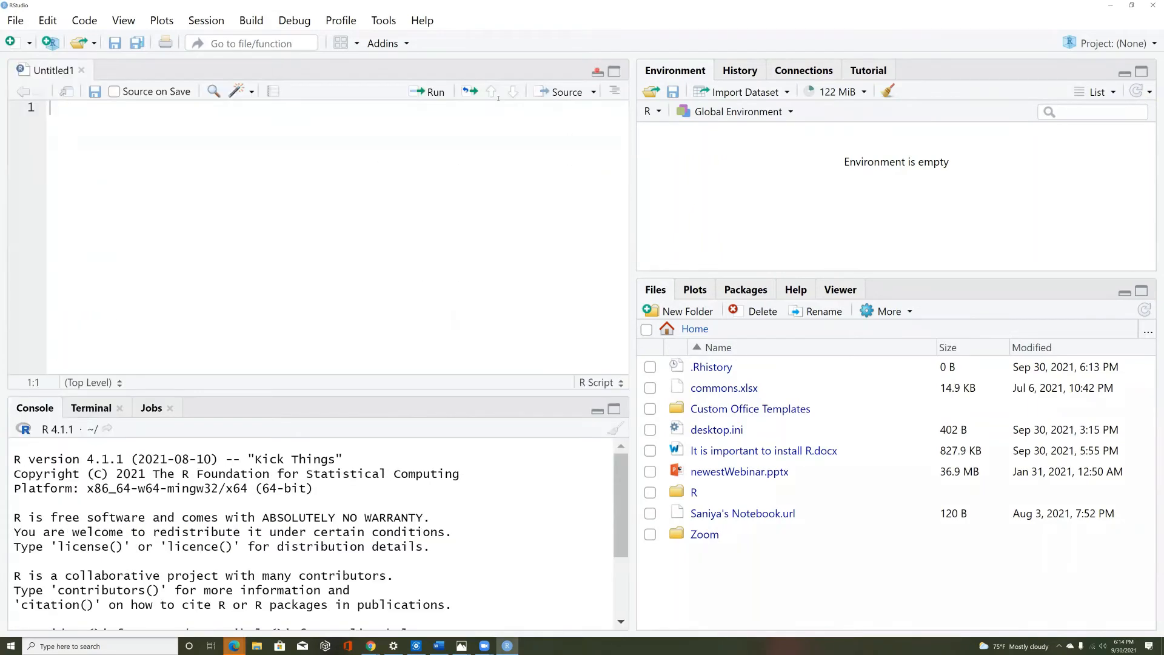
{"action": "left_click", "coordinate": [597, 72]}
{"action": "left_click", "coordinate": [598, 73]}
{"action": "left_click", "coordinate": [114, 43]}
{"action": "left_click", "coordinate": [120, 197]}
{"action": "type", "text": "print(\":) Hi"}
{"action": "type", "text": ")"}
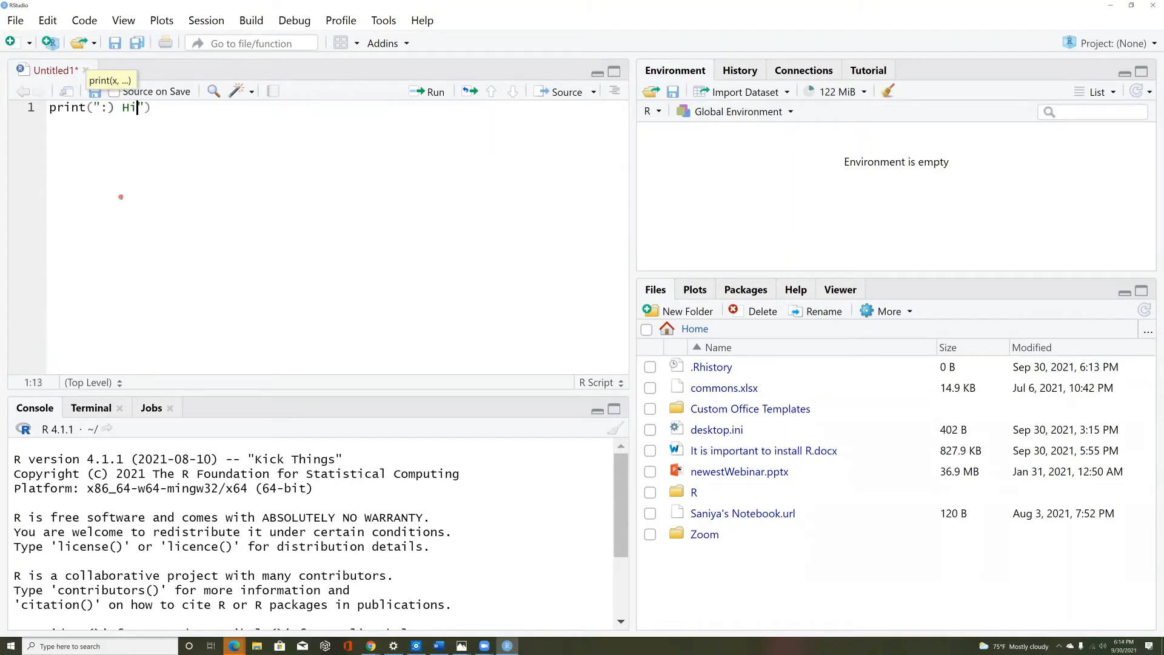
{"action": "type", "text": " Hi there! I am run"}
{"action": "type", "text": "ning R in a s"}
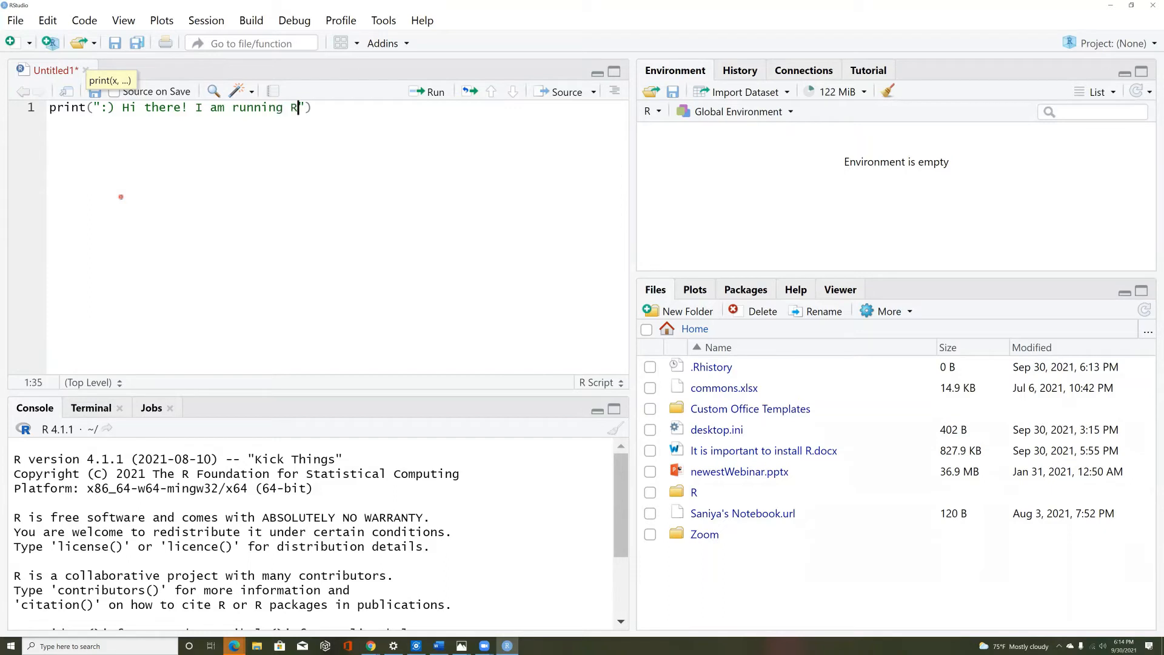
{"action": "type", "text": "cript"}
Step: Insert "code" after "R" in the printed message and end it with an exclamation mark after "script"
{"action": "left_click", "coordinate": [297, 110]}
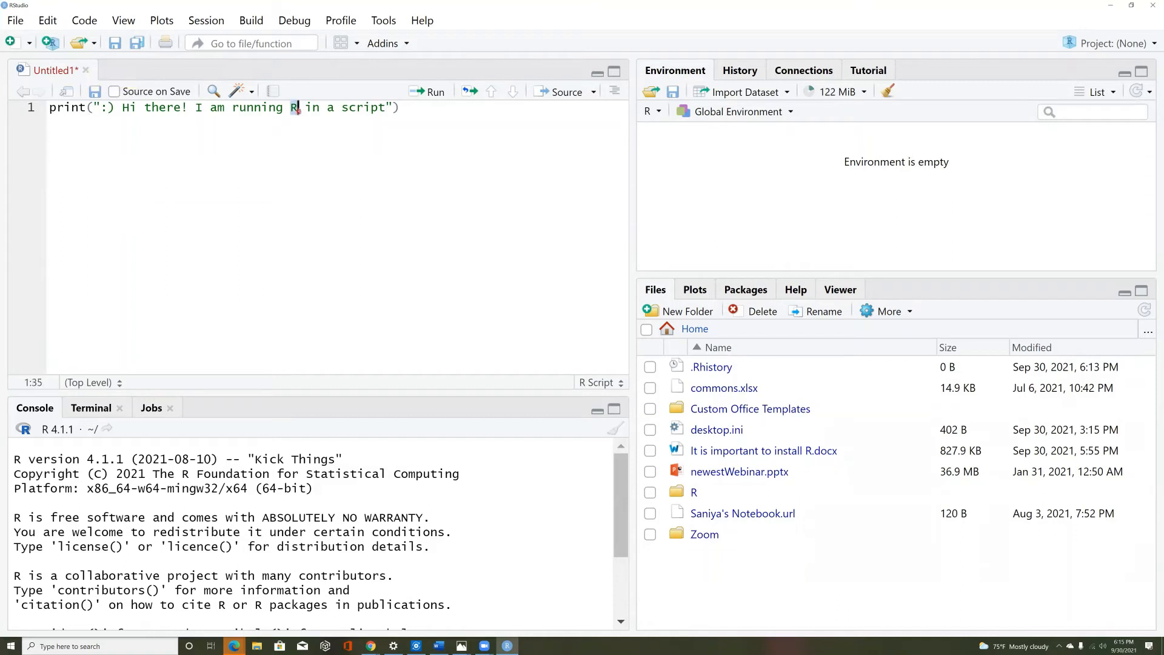
{"action": "type", "text": "code"}
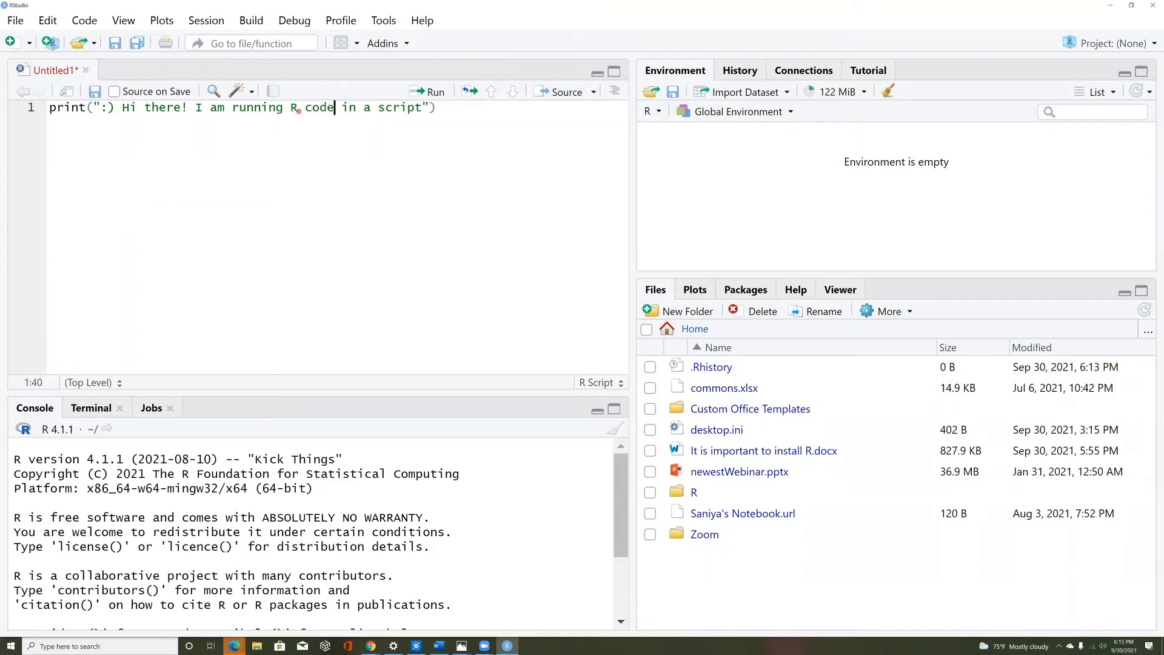
{"action": "left_click", "coordinate": [424, 108]}
{"action": "type", "text": "!\")"}
Step: Add lines assigning a first name string to myName, 7 to randomNumber and "Thursday! :)" to dayOfWeek
{"action": "key", "text": "Return"}
{"action": "type", "text": "myName "}
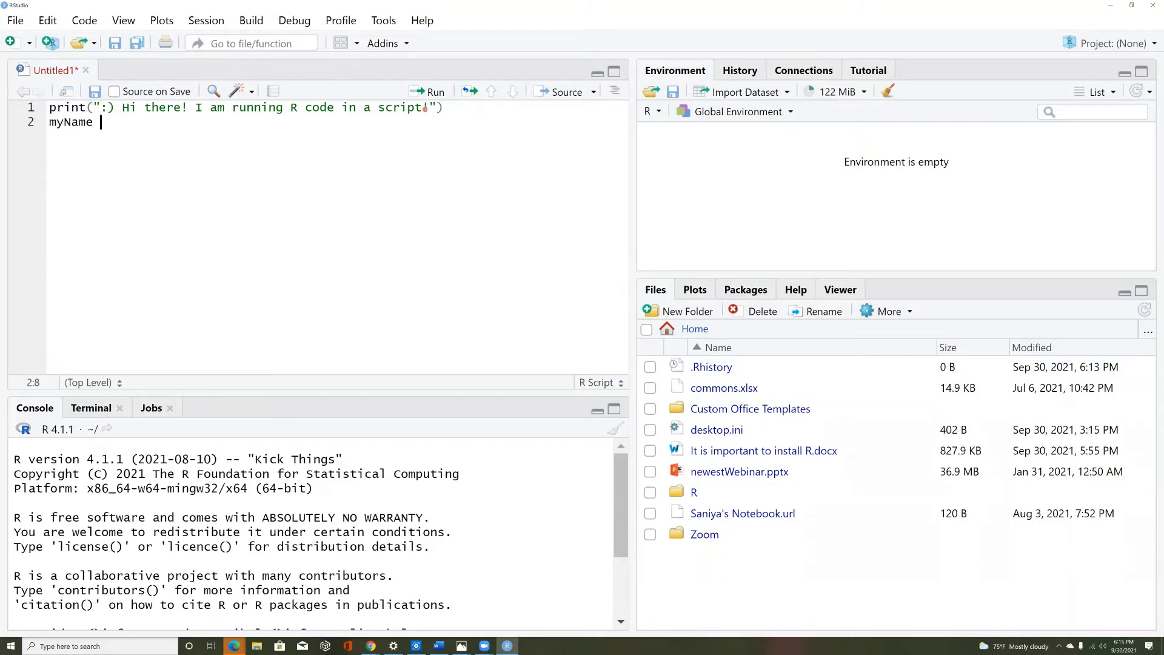
{"action": "type", "text": "= \"Saniya\""}
{"action": "key", "text": "Return"}
{"action": "type", "text": "randomNu"}
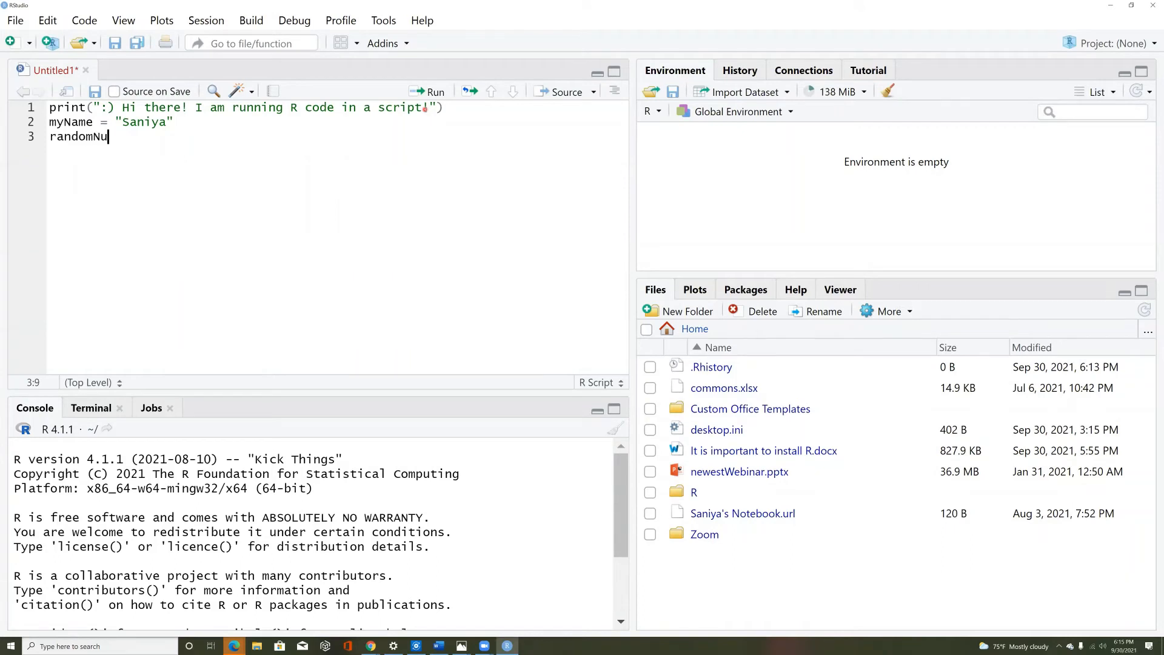
{"action": "type", "text": "mber = 7"}
{"action": "key", "text": "Return"}
{"action": "type", "text": "dayOfWeek = "}
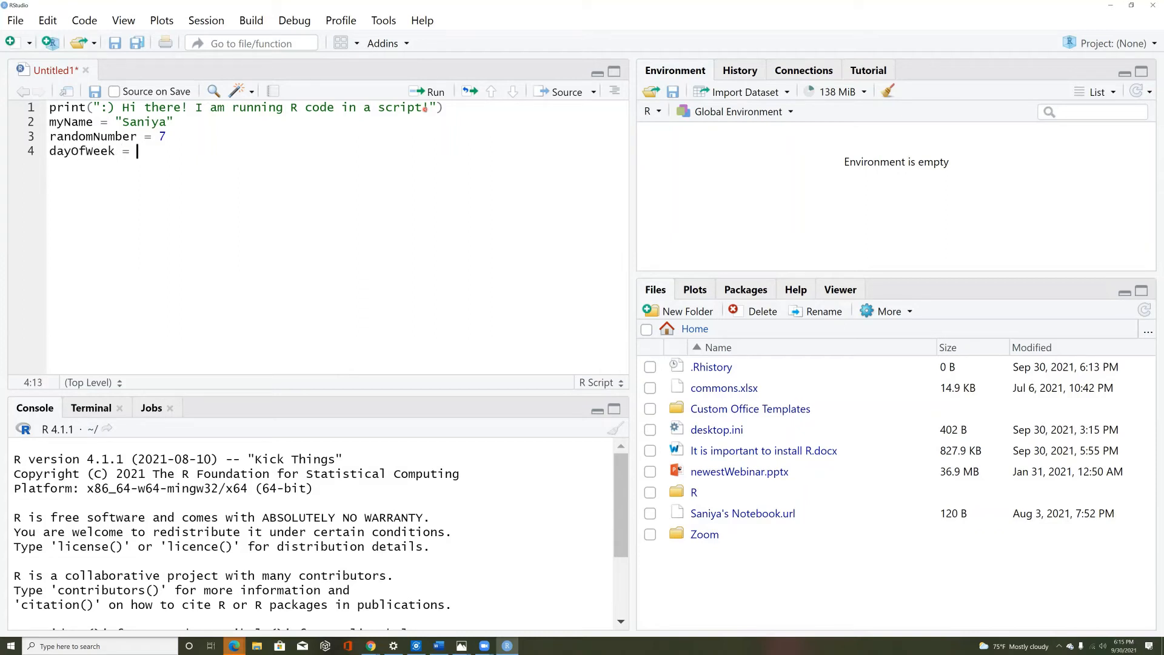
{"action": "type", "text": "\"Thursday! :)"}
Step: Run the four script lines one by one, from the print statement through the dayOfWeek assignment
{"action": "left_click", "coordinate": [327, 107]}
{"action": "key", "text": "ctrl+Return"}
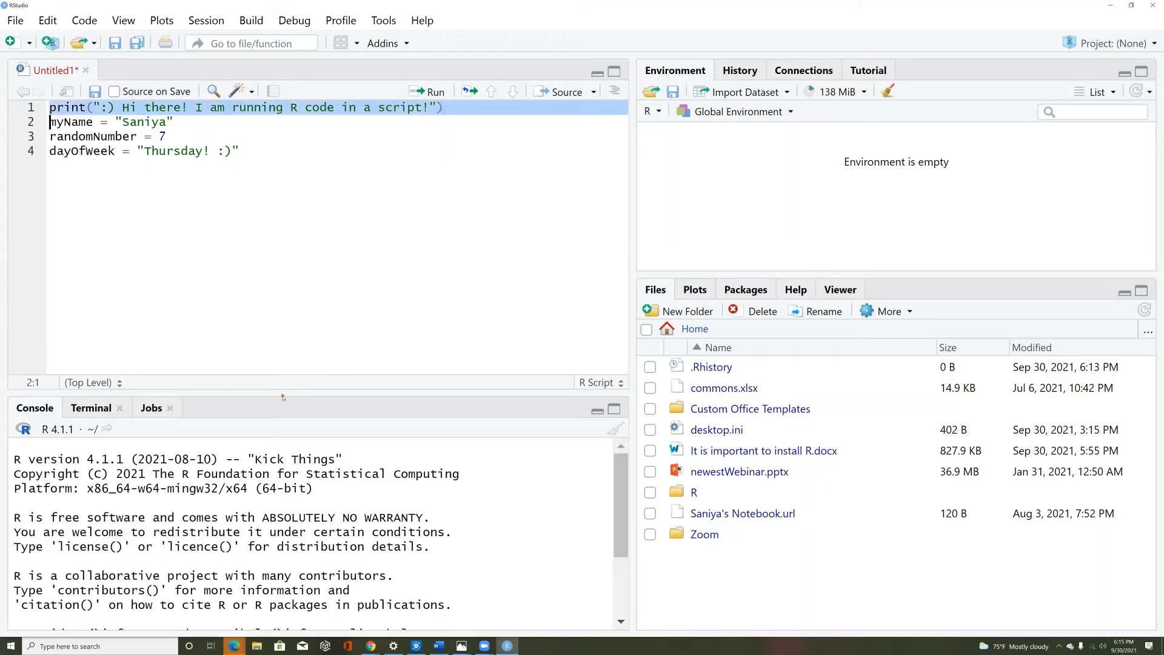
{"action": "scroll", "coordinate": [621, 619], "scroll_direction": "down", "scroll_amount": 5}
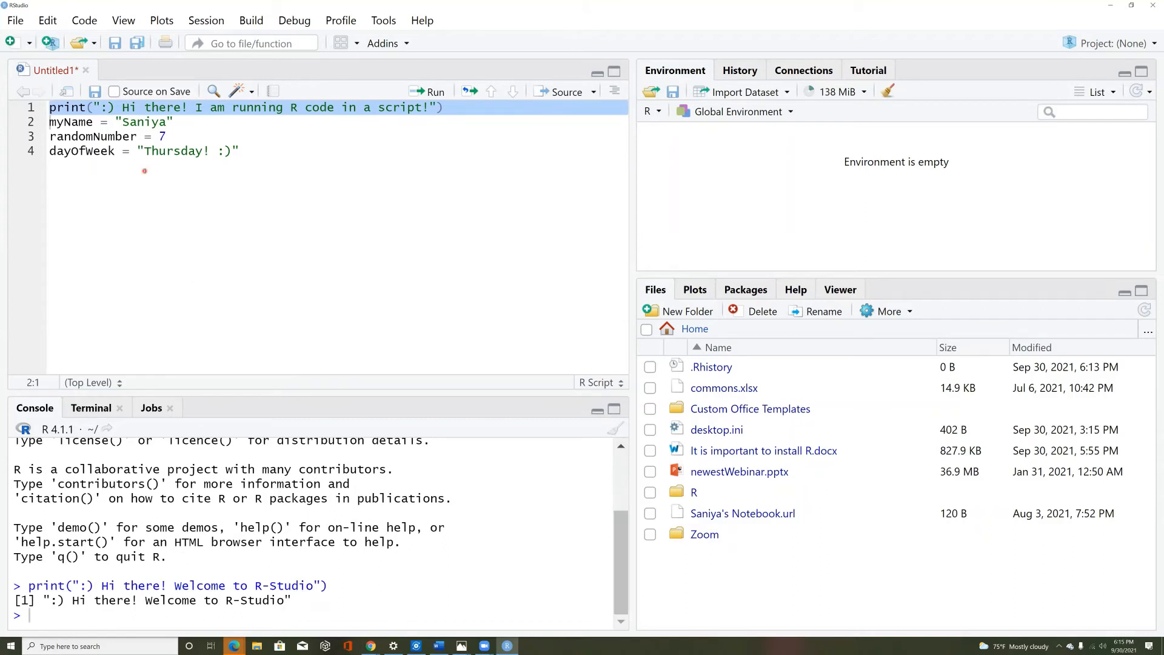
{"action": "key", "text": "ctrl+Return"}
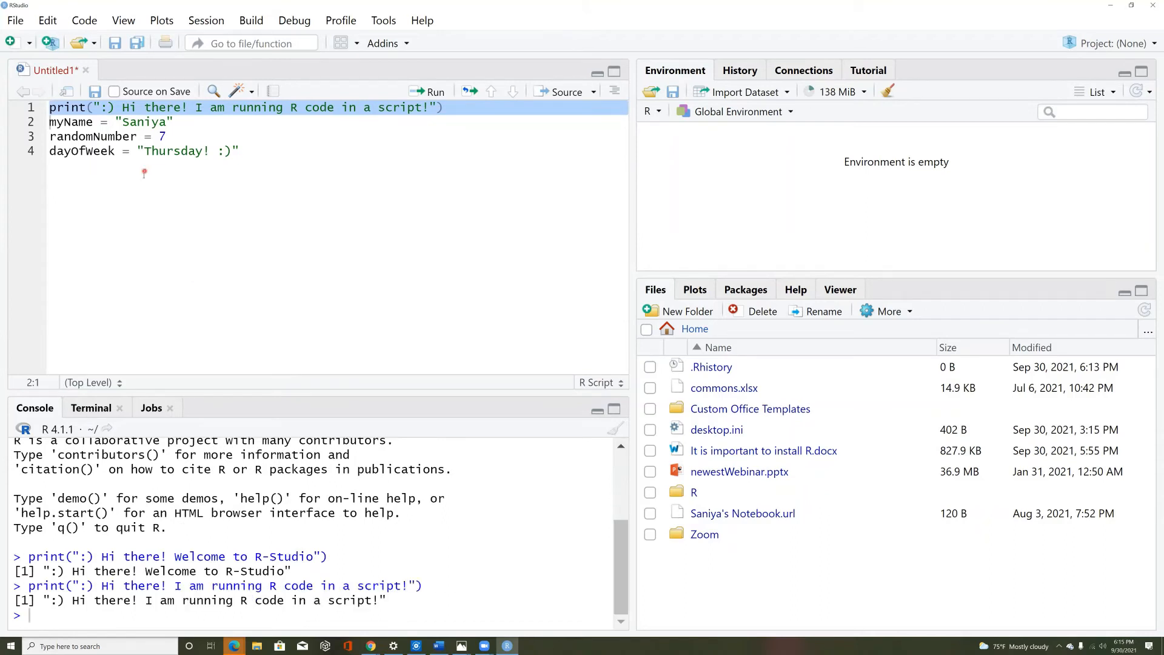
{"action": "key", "text": "ctrl+Return"}
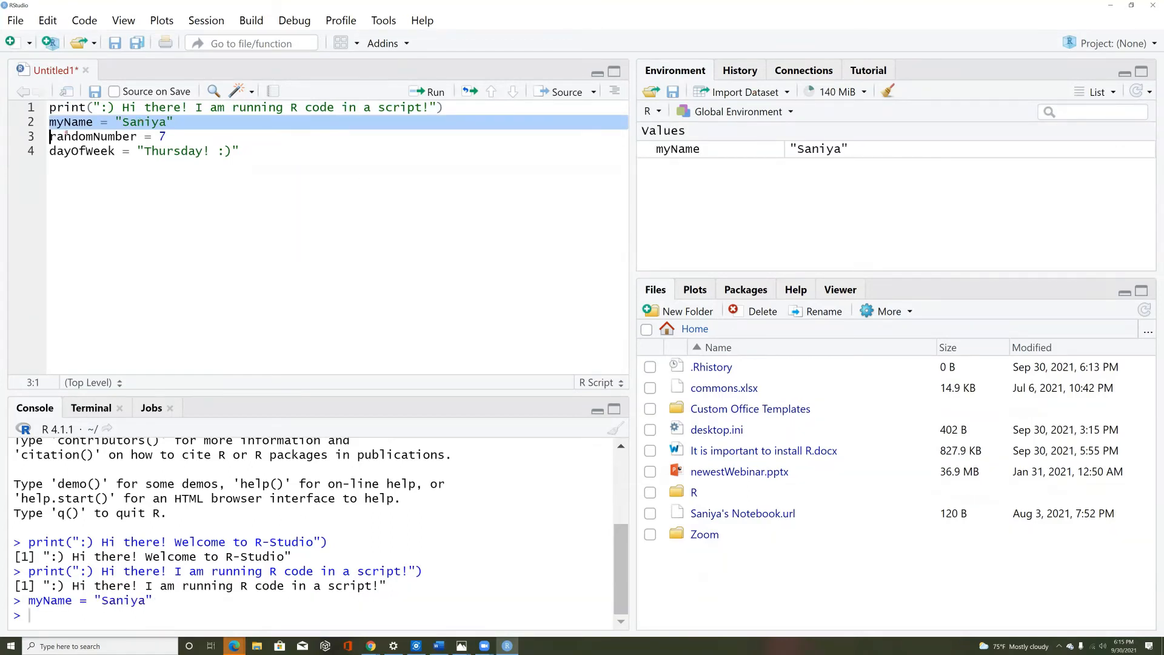
{"action": "key", "text": "ctrl+Return"}
{"action": "key", "text": "ctrl+Return"}
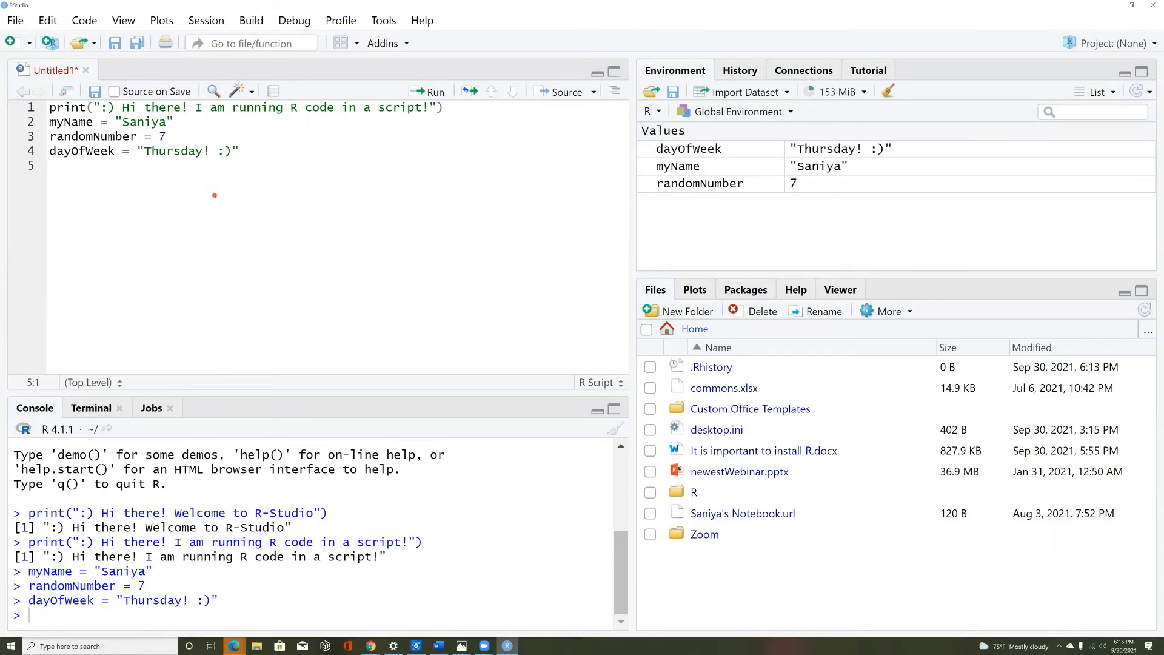
Step: Add str(myName) on line 5 of the script and run only that line
{"action": "type", "text": "str("}
{"action": "type", "text": "myName"}
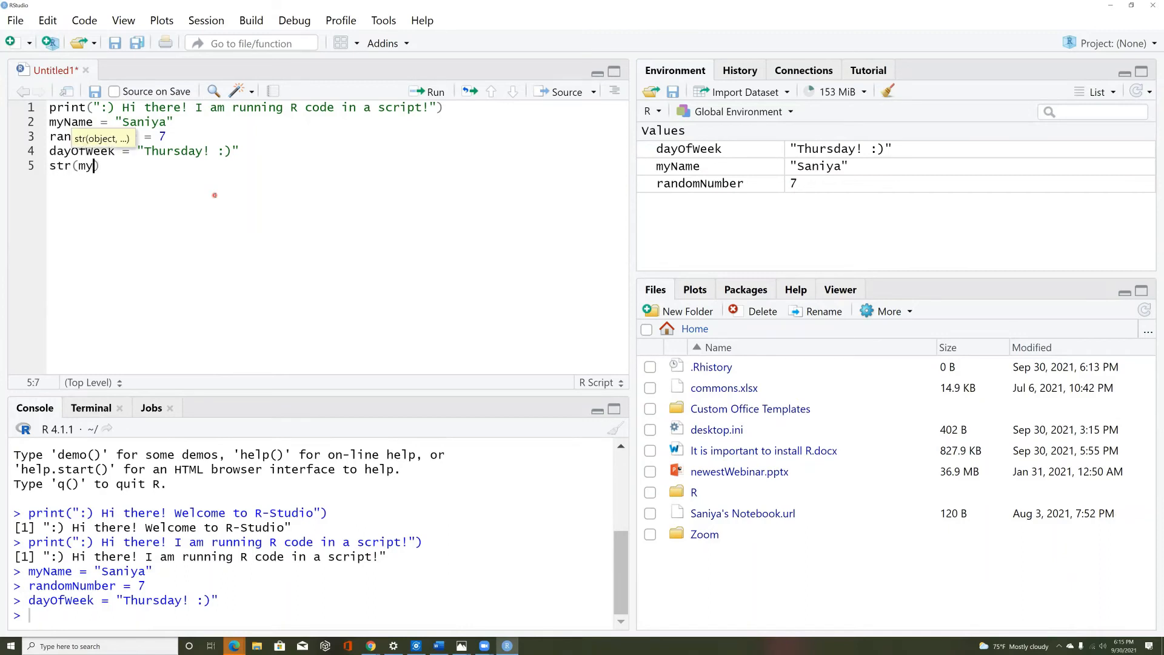
{"action": "key", "text": "Return"}
{"action": "key", "text": "BackSpace"}
{"action": "key", "text": "BackSpace"}
{"action": "left_click_drag", "start_coordinate": [131, 166], "coordinate": [22, 168]}
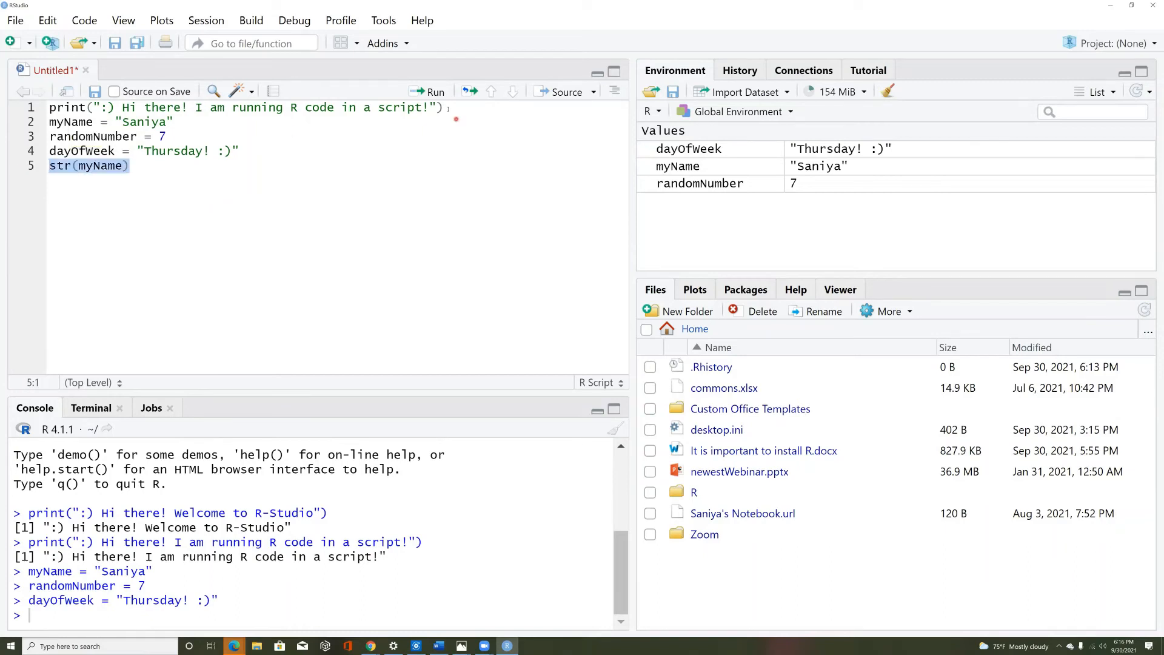
{"action": "left_click", "coordinate": [431, 92]}
{"action": "left_click", "coordinate": [137, 170]}
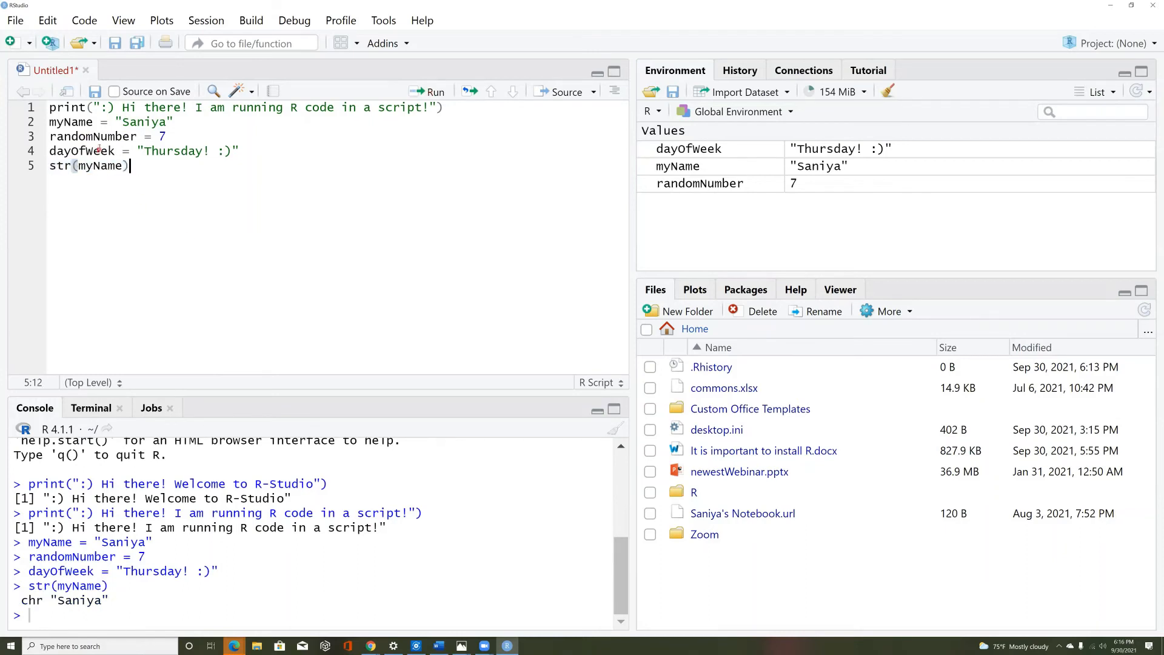
Step: Replace myName with randomNumber in the str() call on line 5 and run the line
{"action": "double_click", "coordinate": [97, 137]}
{"action": "key", "text": "ctrl+c"}
{"action": "double_click", "coordinate": [80, 167]}
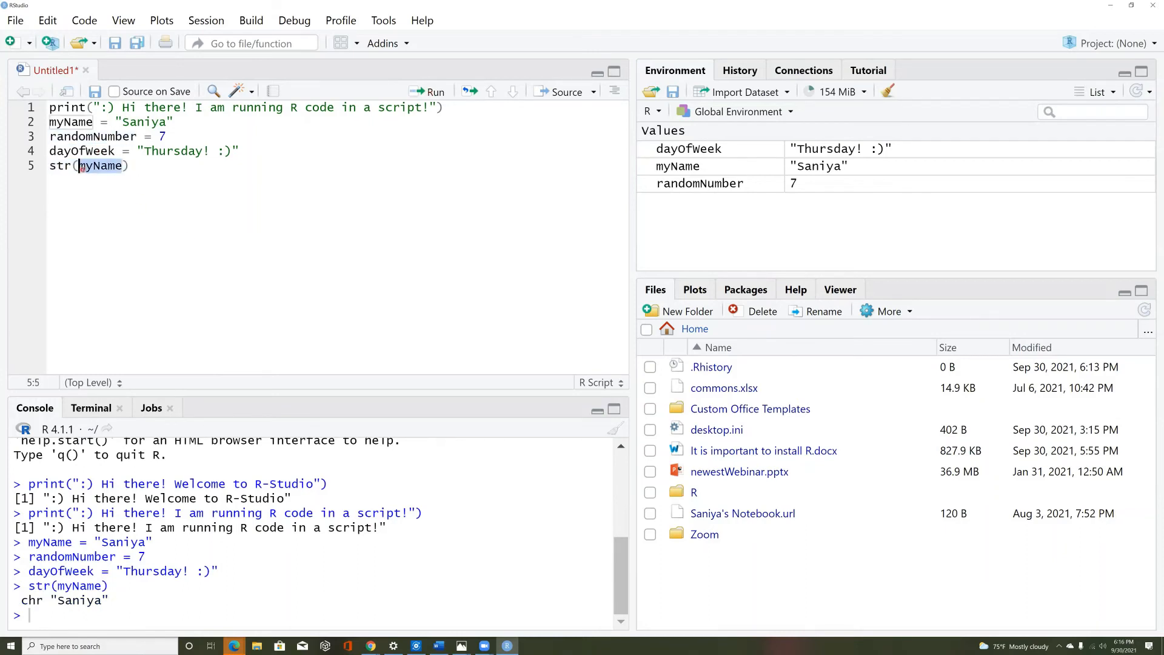
{"action": "key", "text": "ctrl+v"}
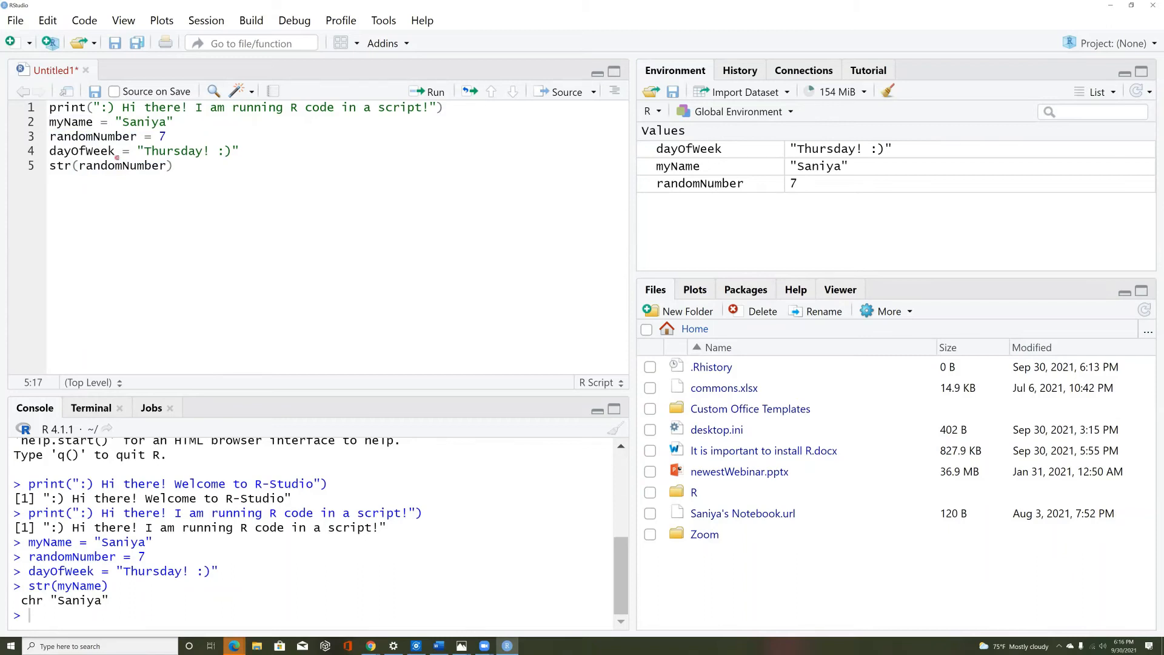
{"action": "key", "text": "ctrl+Return"}
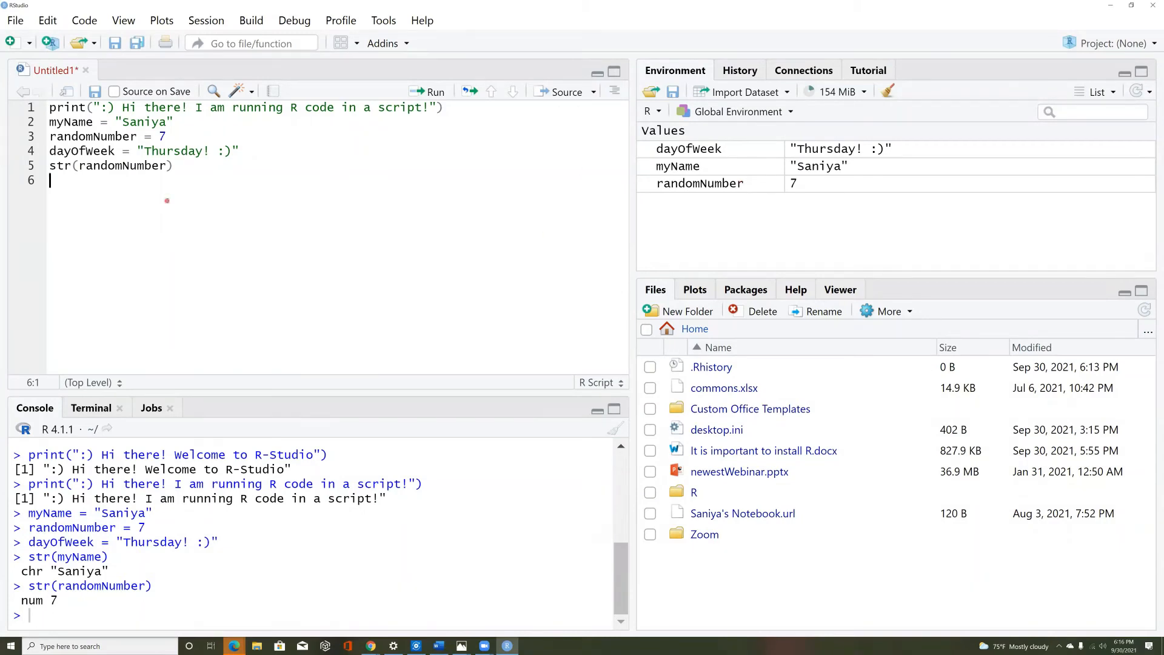
Step: After a blank line, write an assignment of a c() vector holding three quoted kids' nicknames to santaList1
{"action": "key", "text": "Return"}
{"action": "type", "text": "list1"}
{"action": "key", "text": "BackSpace"}
{"action": "key", "text": "BackSpace"}
{"action": "key", "text": "BackSpace"}
{"action": "key", "text": "BackSpace"}
{"action": "key", "text": "BackSpace"}
{"action": "key", "text": "BackSpace"}
{"action": "type", "text": "santaList1 <- c("}
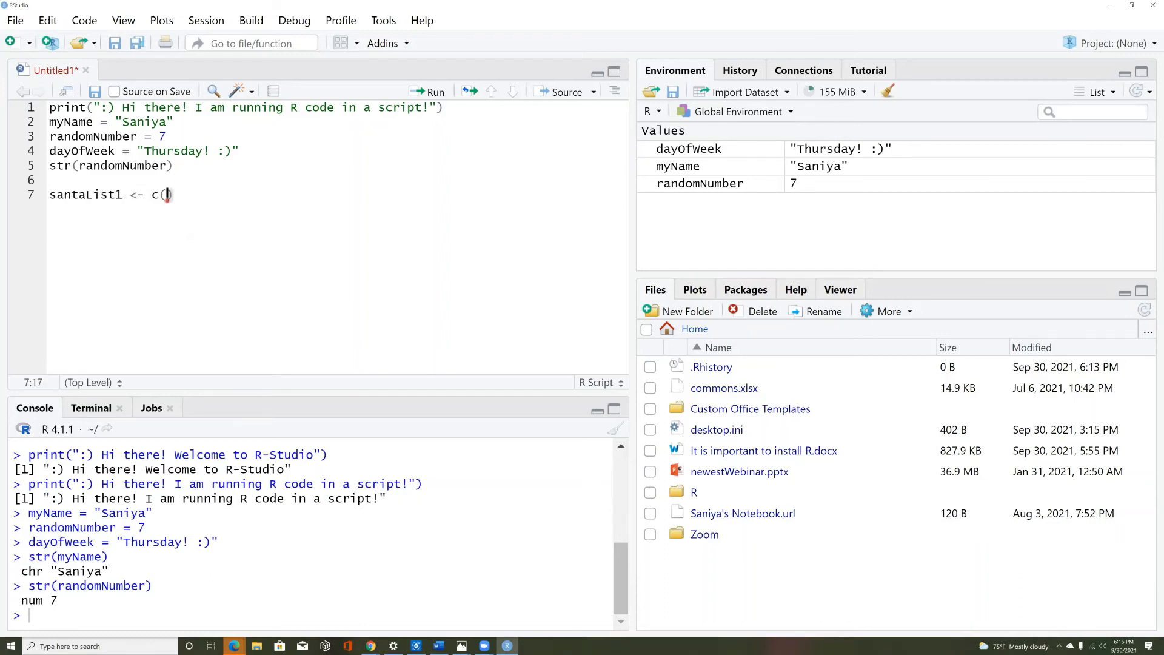
{"action": "type", "text": "\"Poochie\", \"Baba\""}
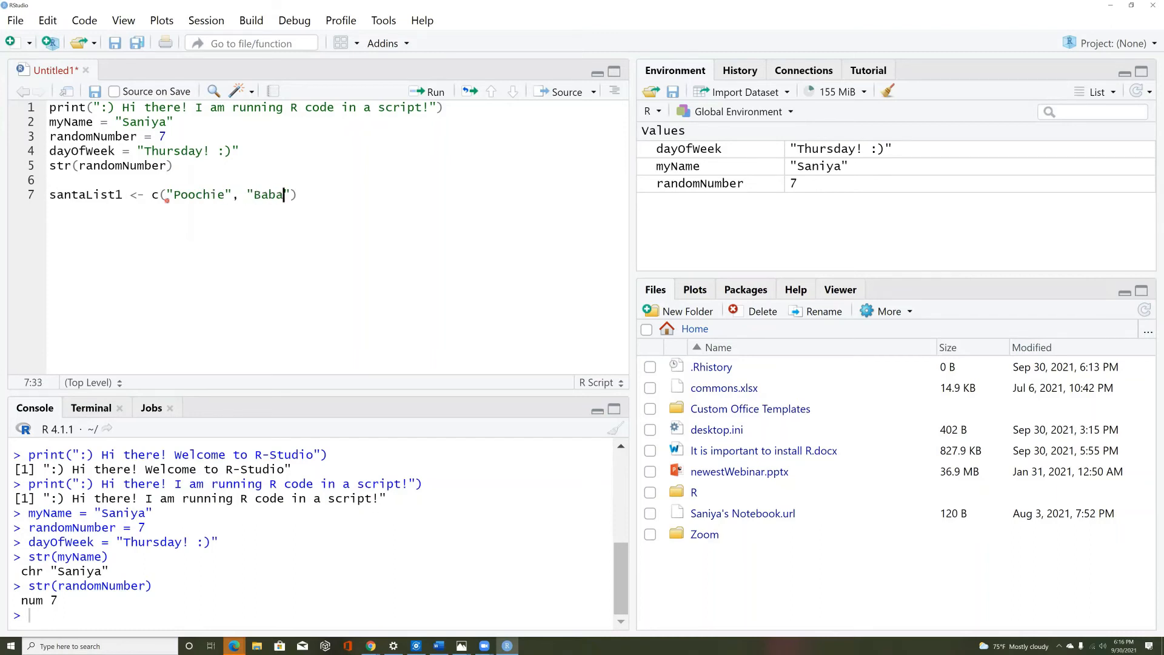
{"action": "type", "text": ", \"Chanu\")"}
{"action": "key", "text": "Return"}
Step: Rename the vector variable on line 7 to santaKidsVec
{"action": "left_click_drag", "start_coordinate": [122, 194], "coordinate": [86, 194]}
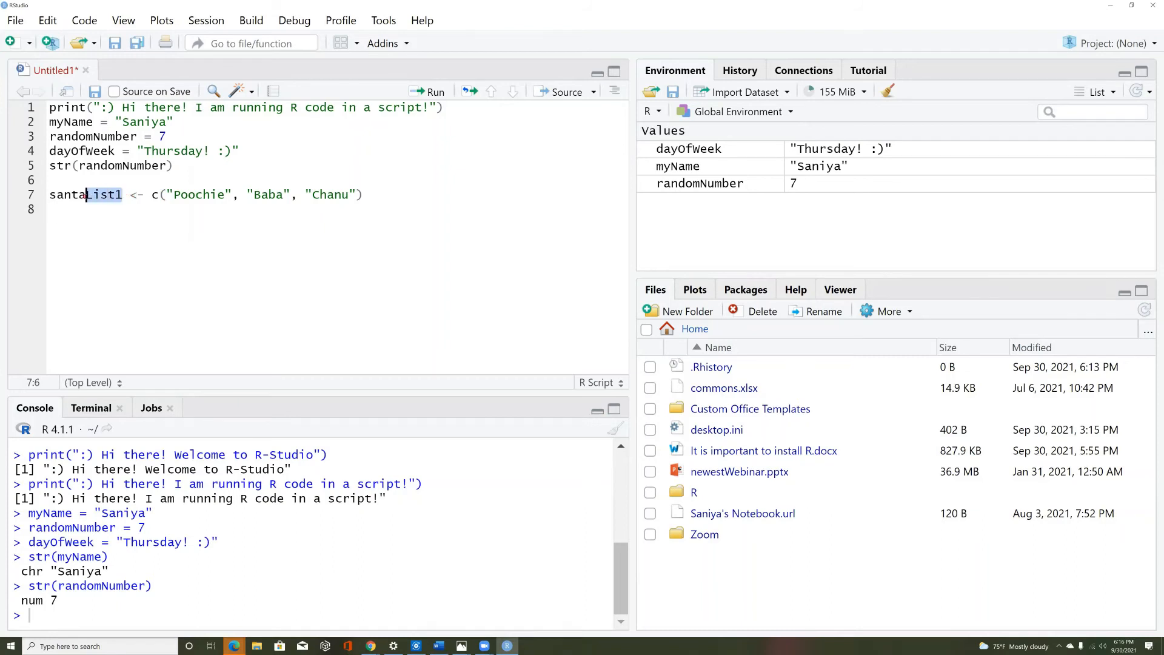
{"action": "type", "text": "Kids"}
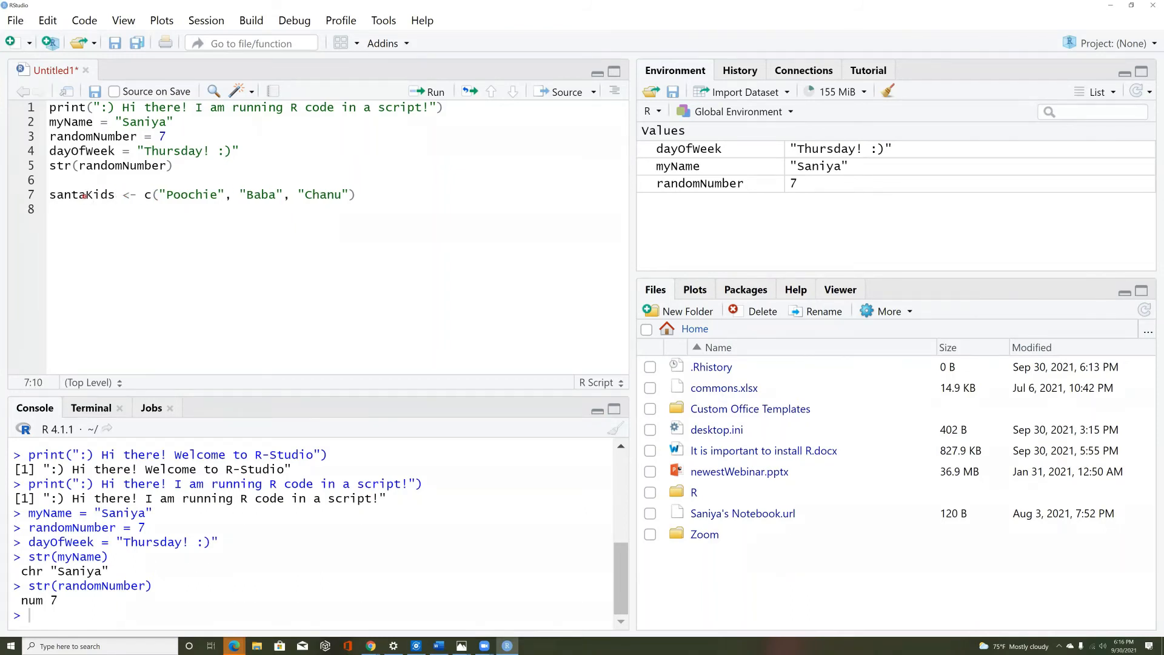
{"action": "type", "text": "Vec"}
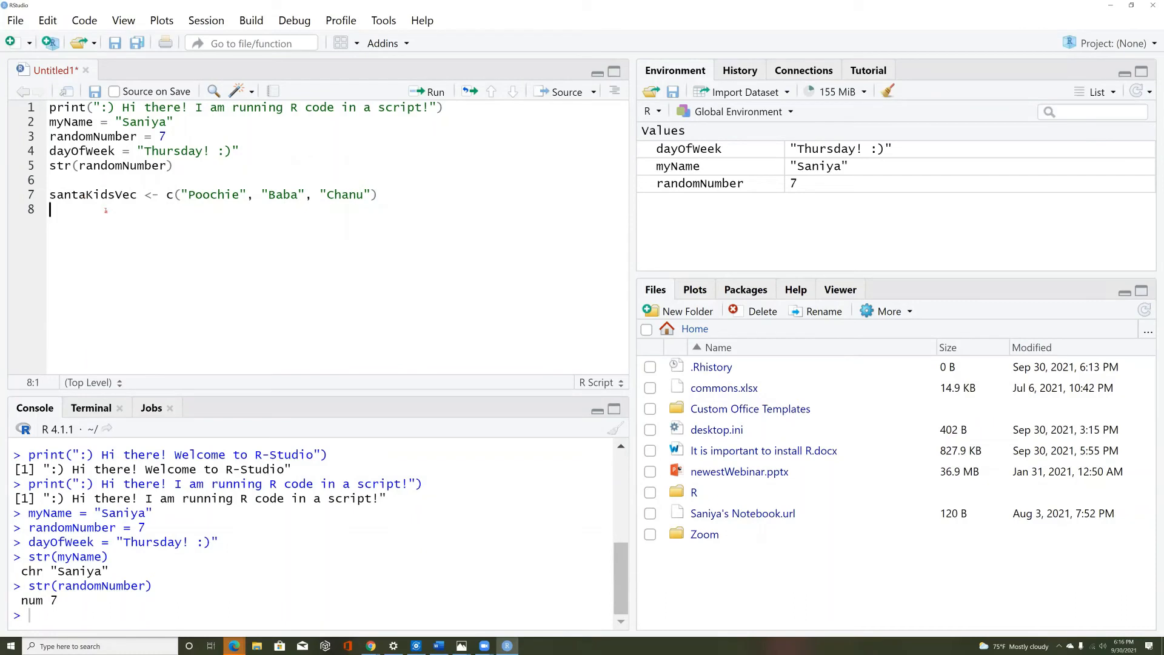
Step: Duplicate the whole santaKidsVec assignment from line 7 onto line 8
{"action": "double_click", "coordinate": [109, 194]}
{"action": "triple_click", "coordinate": [109, 194]}
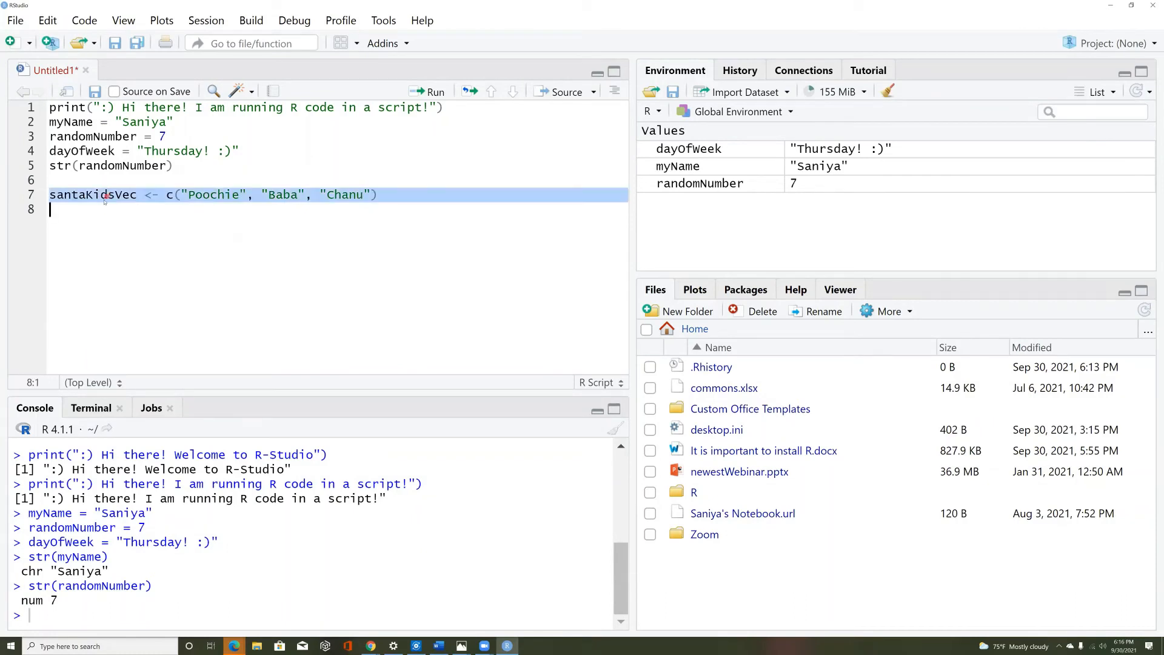
{"action": "key", "text": "ctrl+c"}
{"action": "left_click", "coordinate": [112, 209]}
{"action": "key", "text": "ctrl+v"}
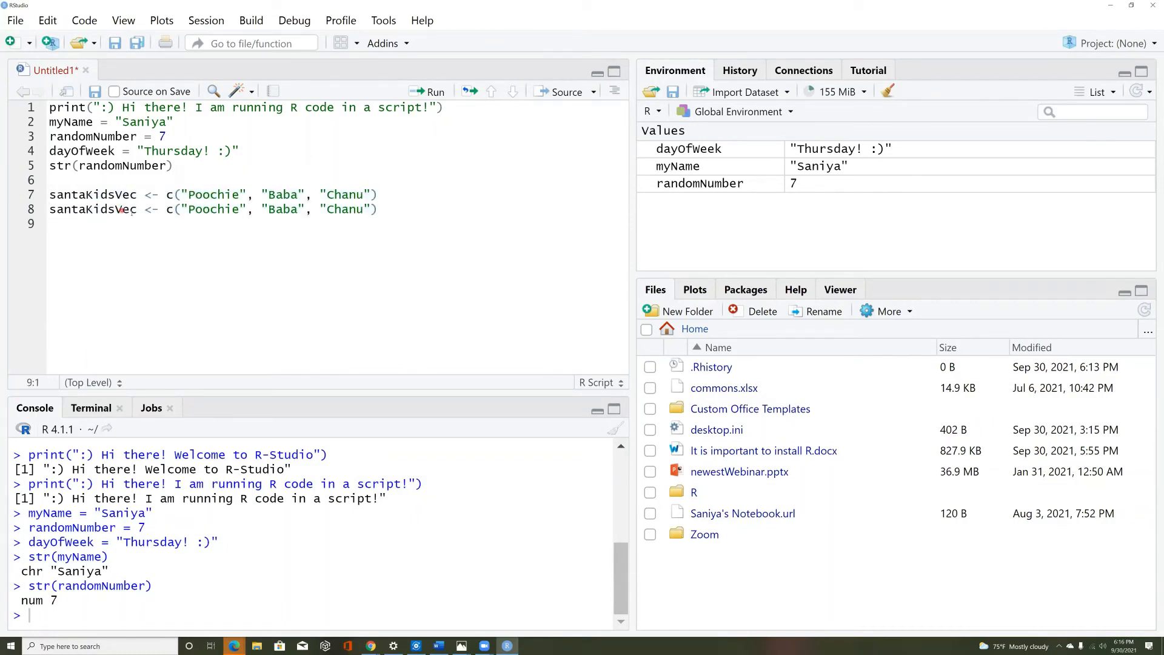
Step: Rename the vector on line 8 to santaGiftsVec and replace its three values with "Teddy Bear", "Video Games" and "Camera"
{"action": "left_click_drag", "start_coordinate": [115, 209], "coordinate": [86, 209]}
{"action": "type", "text": "Gifts"}
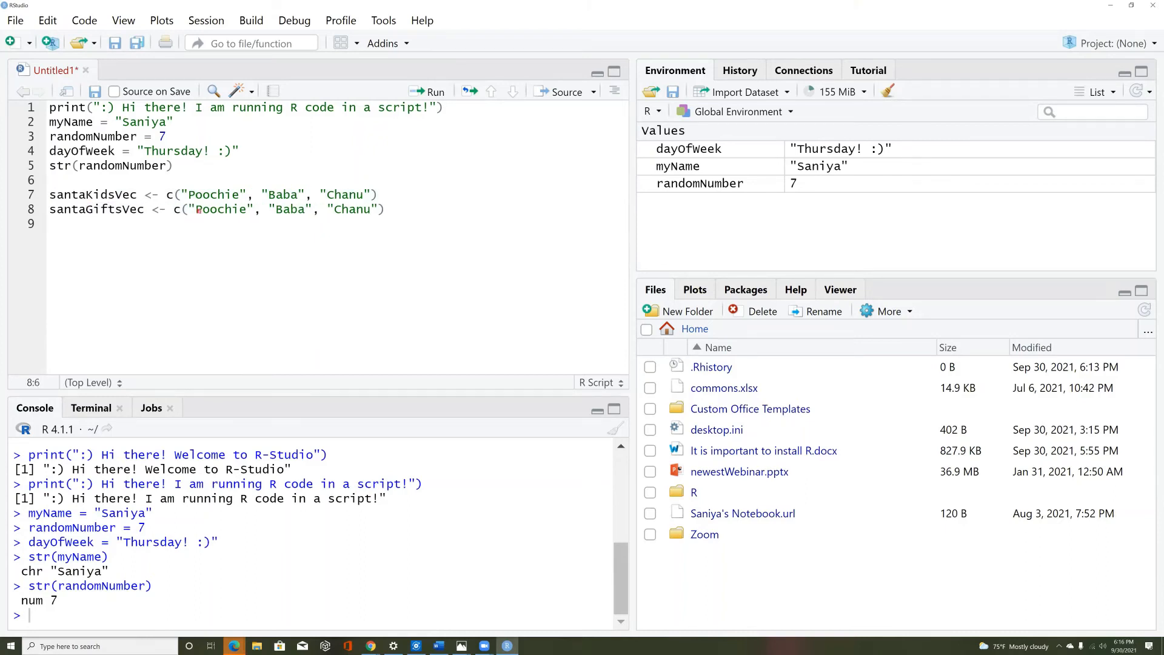
{"action": "double_click", "coordinate": [197, 209]}
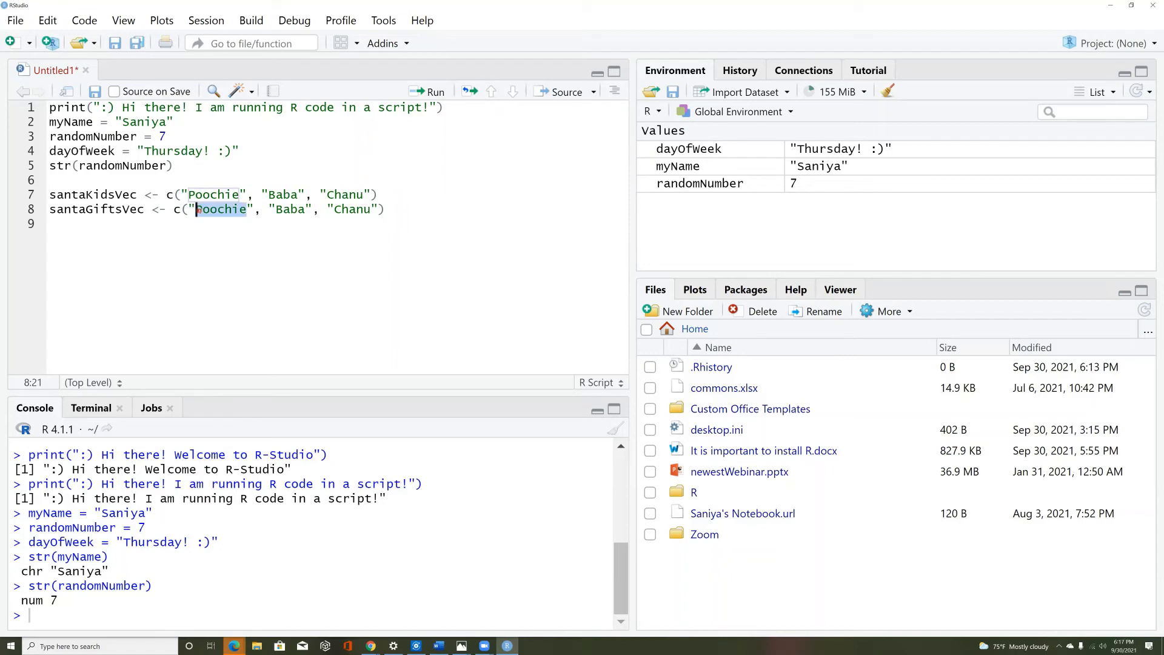
{"action": "type", "text": "Teddy Be"}
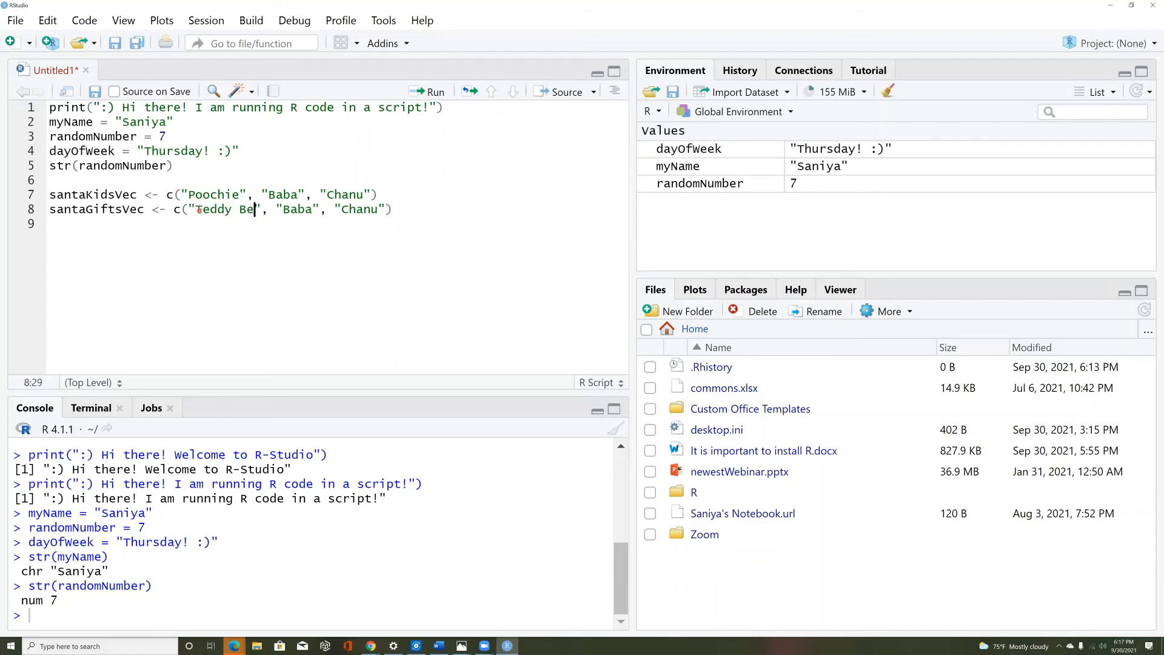
{"action": "type", "text": "ar"}
{"action": "double_click", "coordinate": [308, 209]}
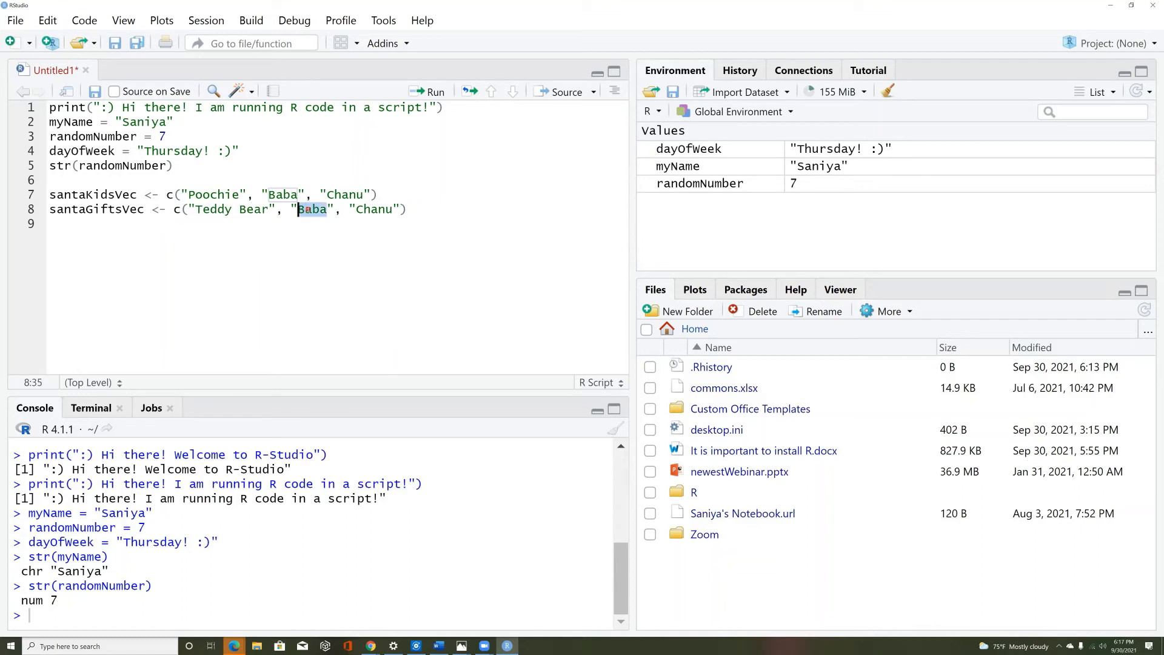
{"action": "type", "text": "Video Gam"}
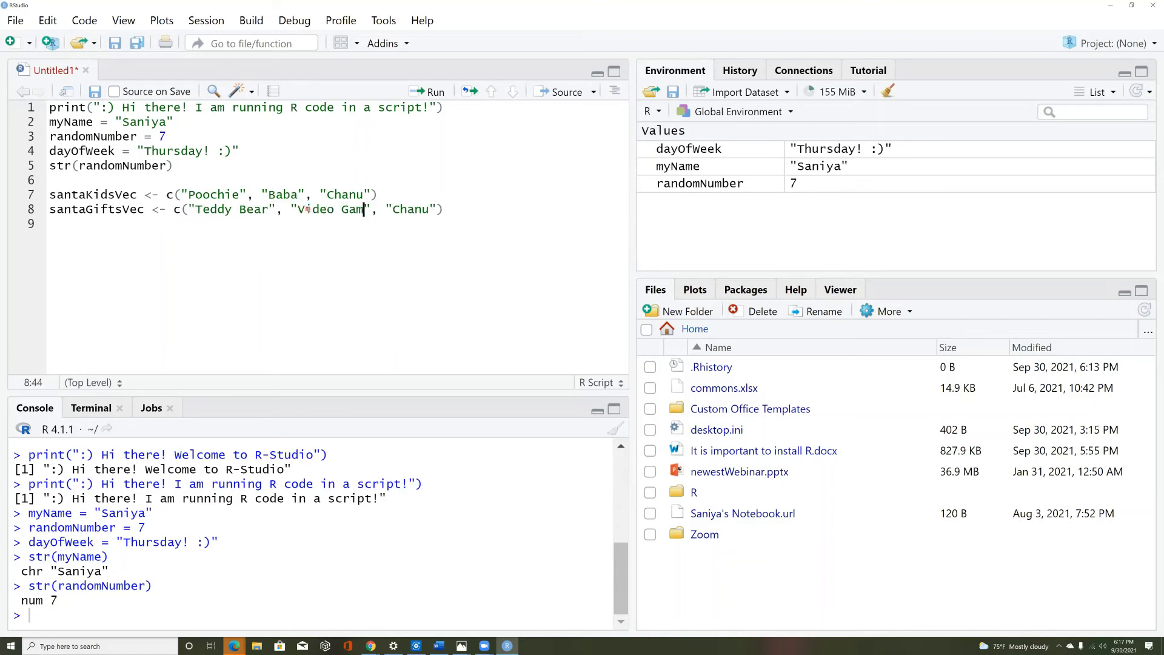
{"action": "type", "text": "es"}
{"action": "double_click", "coordinate": [424, 209]}
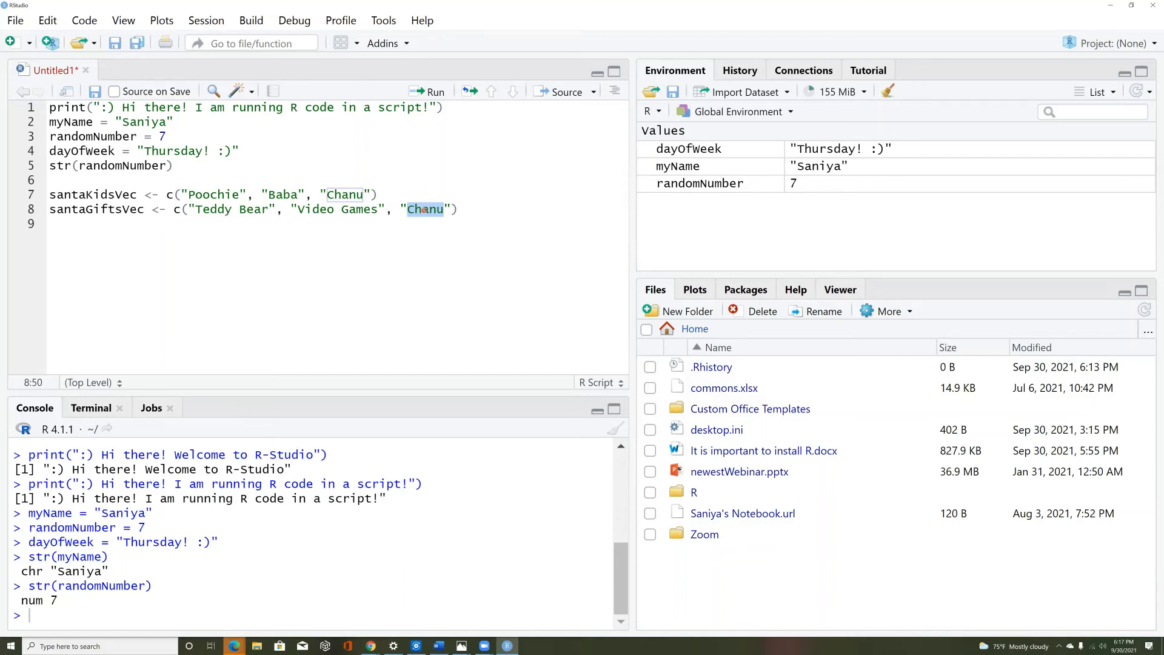
{"action": "type", "text": "Camera"}
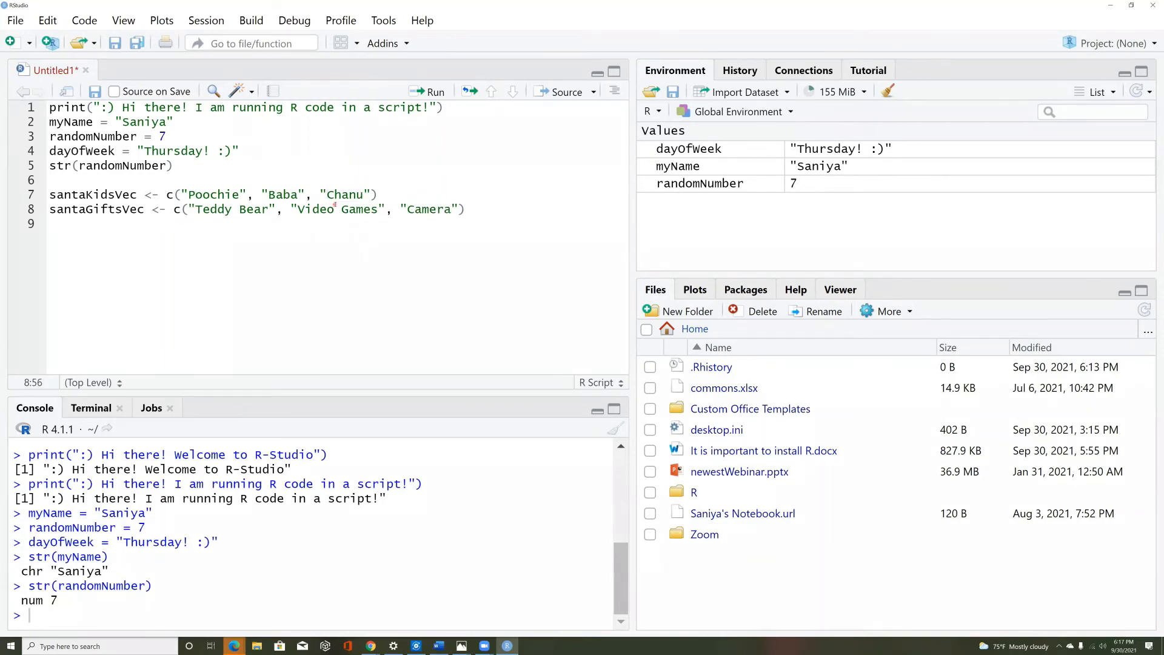
Step: Run the santaKidsVec and santaGiftsVec assignments on lines 7 and 8
{"action": "left_click", "coordinate": [328, 195]}
{"action": "key", "text": "ctrl+Return"}
{"action": "key", "text": "ctrl+Return"}
{"action": "left_click", "coordinate": [94, 194]}
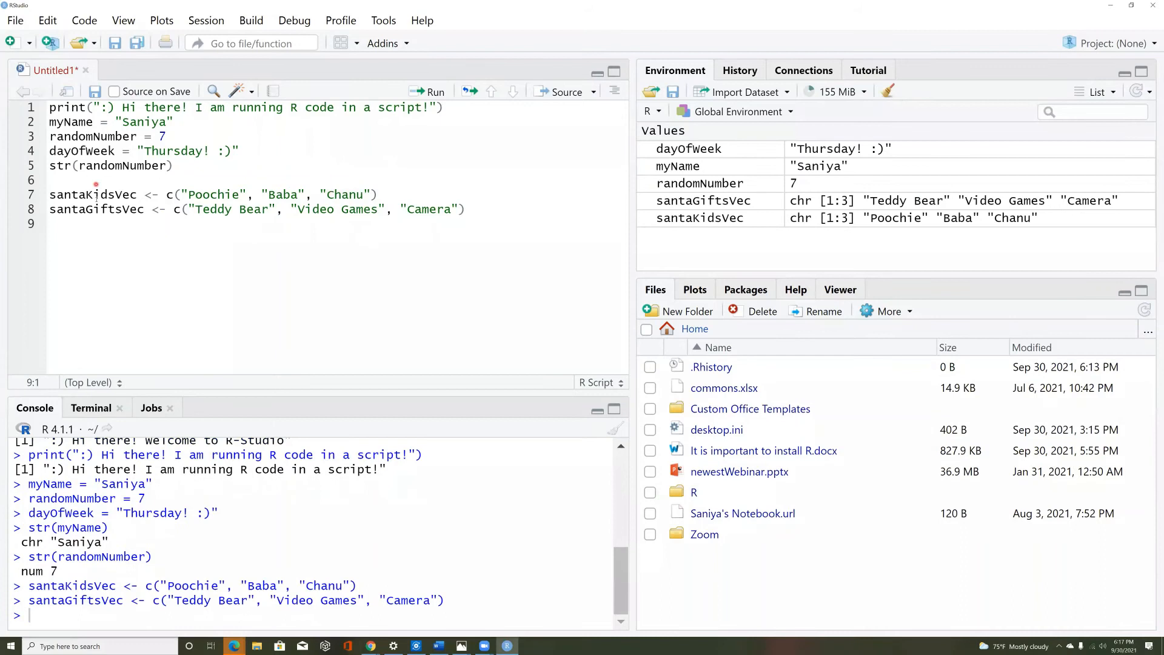
Step: Write str(santaKidsVec) on line 9 and run the line
{"action": "left_click", "coordinate": [87, 231]}
{"action": "type", "text": "str(santaKidsVec)"}
{"action": "key", "text": "ctrl+Return"}
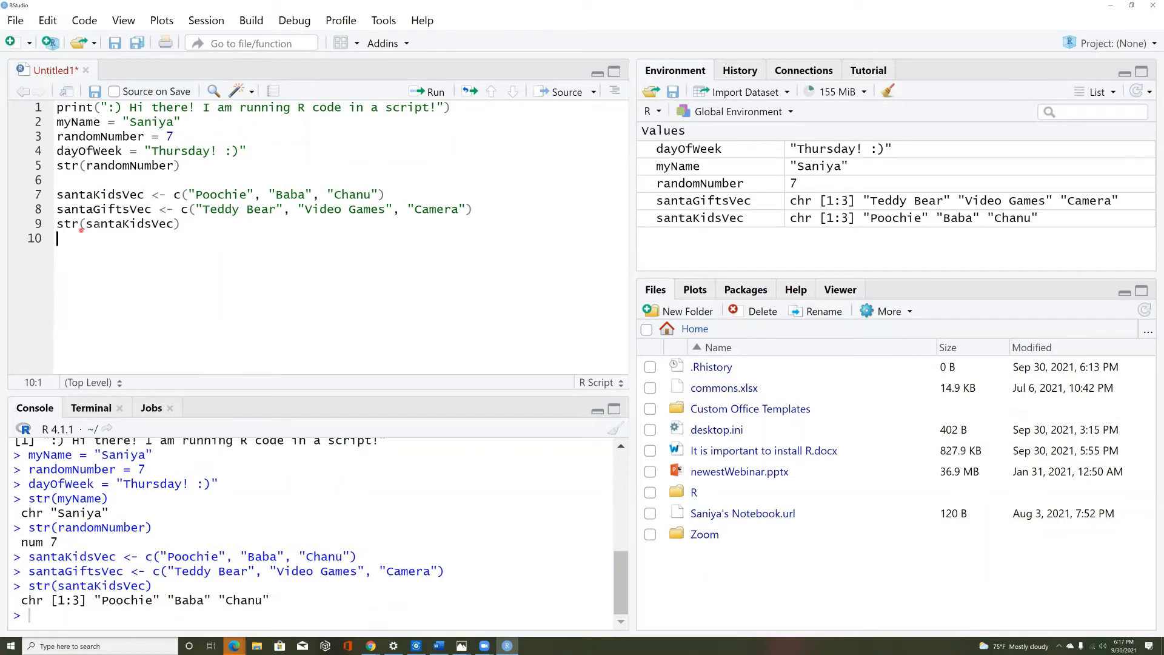
Step: Write santaKidsVec[1] on line 10 and run it, and run the line again with the index changed to 2
{"action": "double_click", "coordinate": [88, 230]}
{"action": "key", "text": "ctrl+c"}
{"action": "left_click", "coordinate": [98, 236]}
{"action": "key", "text": "ctrl+v"}
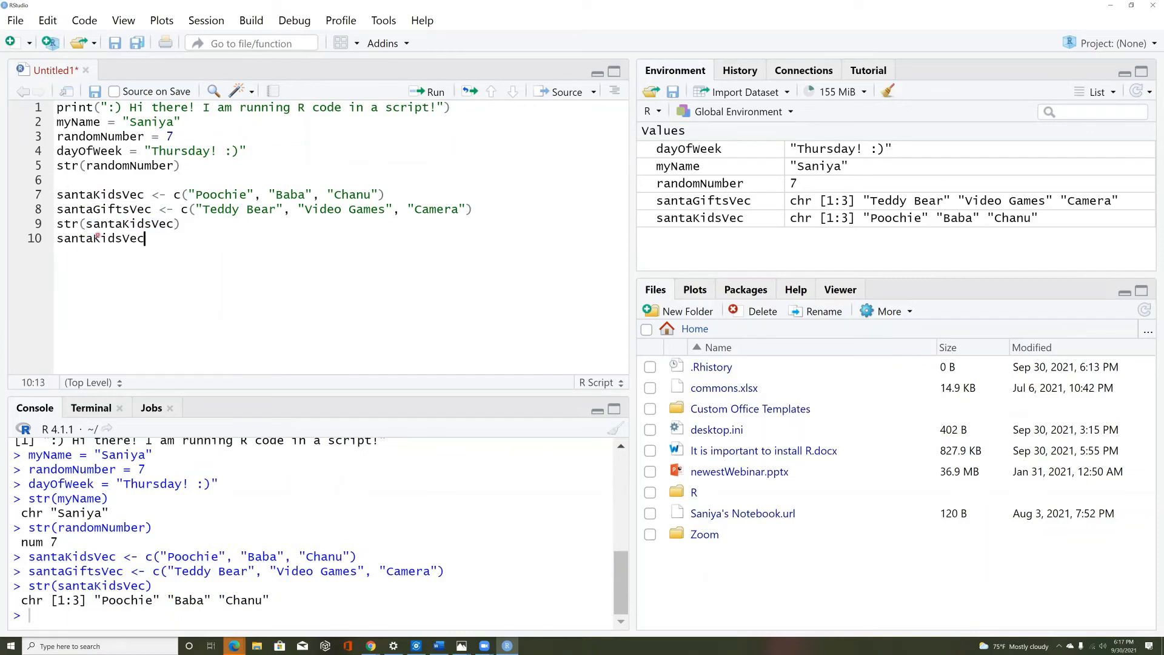
{"action": "type", "text": "[1"}
{"action": "key", "text": "ctrl+Return"}
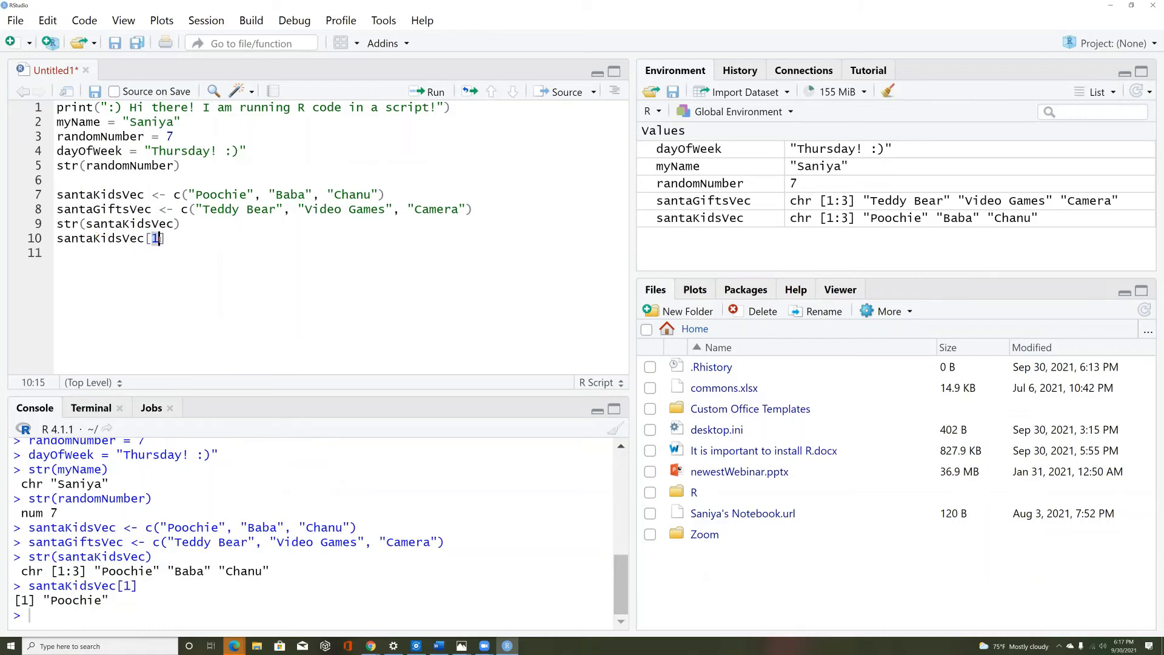
{"action": "type", "text": "2"}
{"action": "key", "text": "ctrl+Return"}
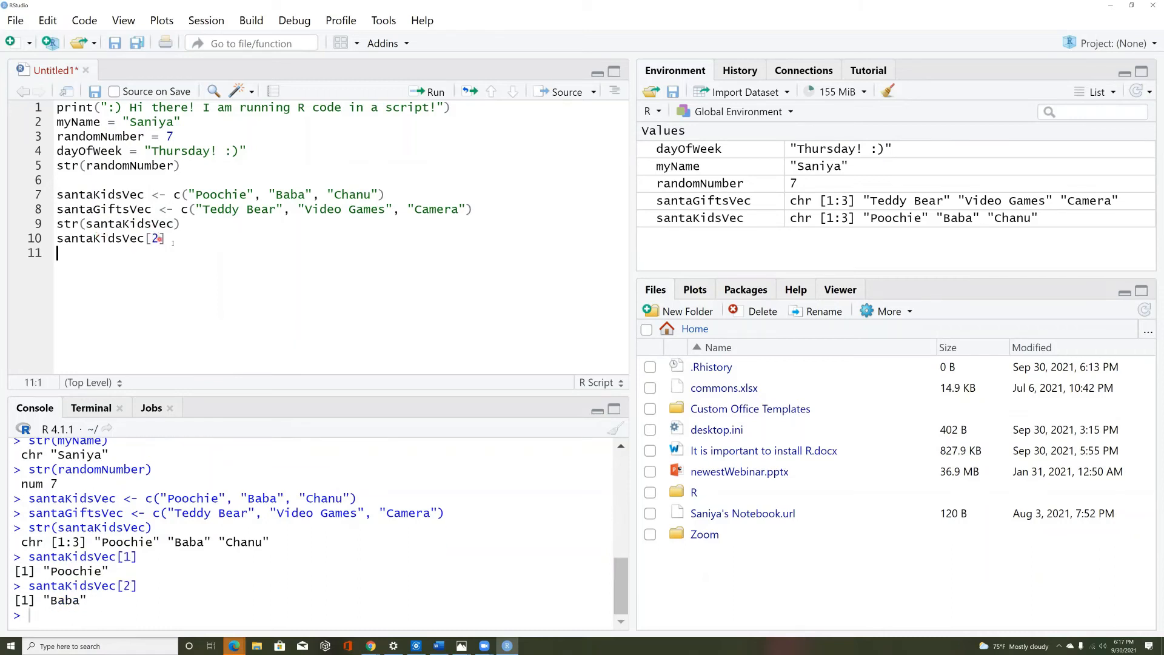
Step: Replace the indexing expression on line 10 with a cbind() call that takes santaKidsVec as its first argument
{"action": "left_click_drag", "start_coordinate": [173, 243], "coordinate": [49, 244]}
{"action": "key", "text": "BackSpace"}
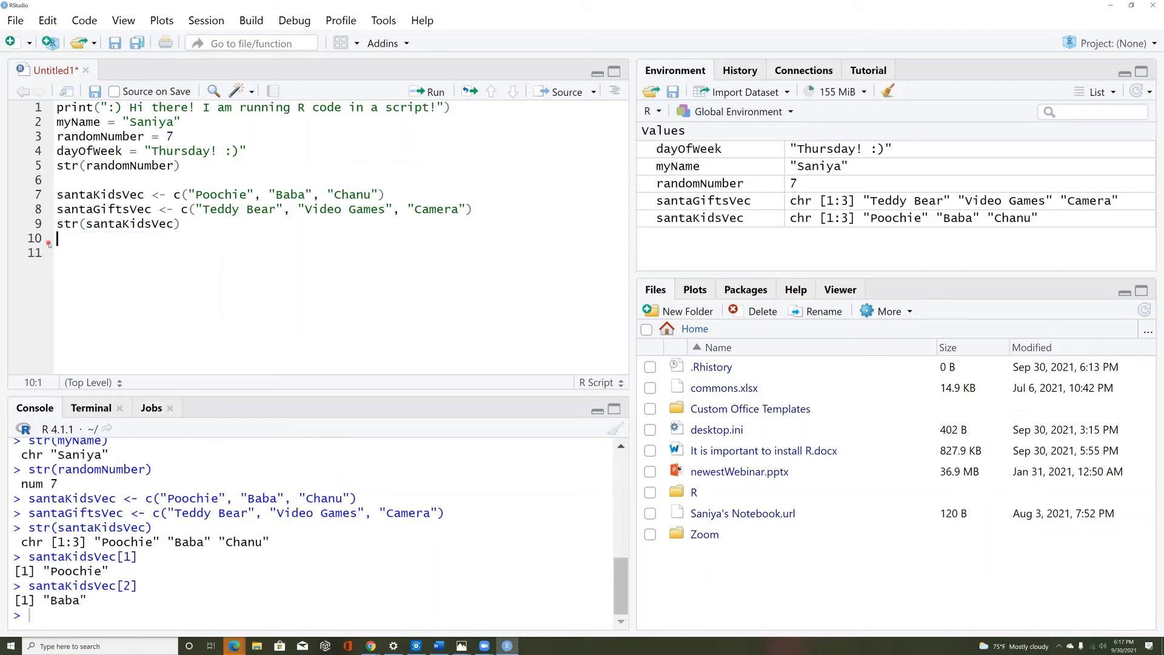
{"action": "type", "text": "cbind("}
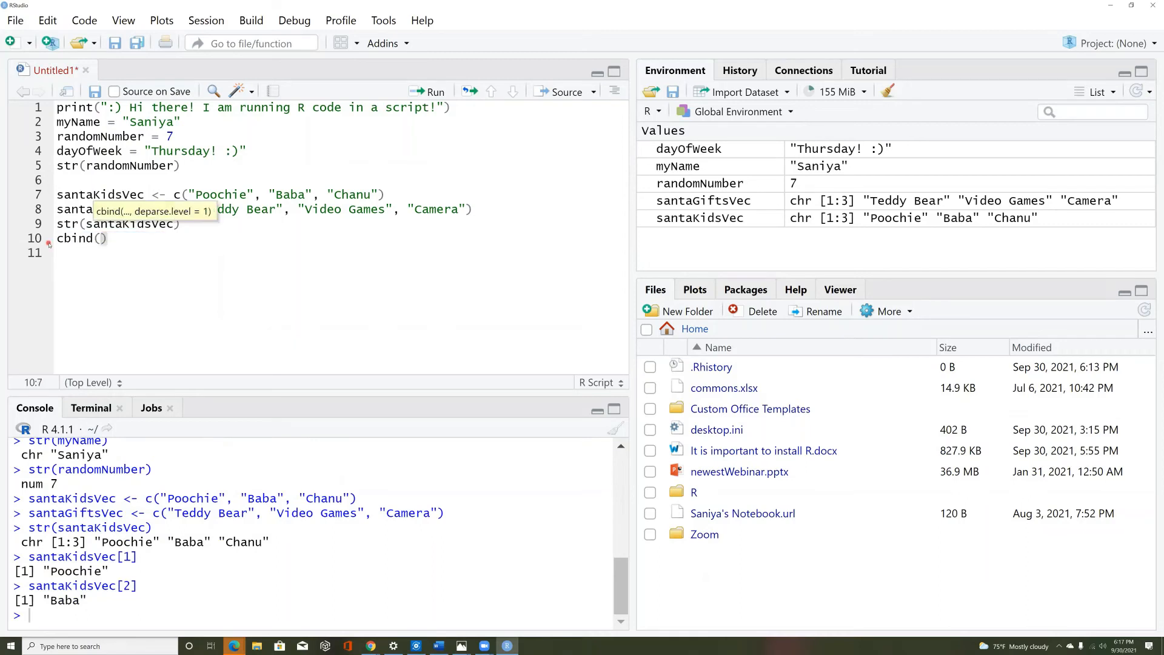
{"action": "left_click", "coordinate": [96, 194]}
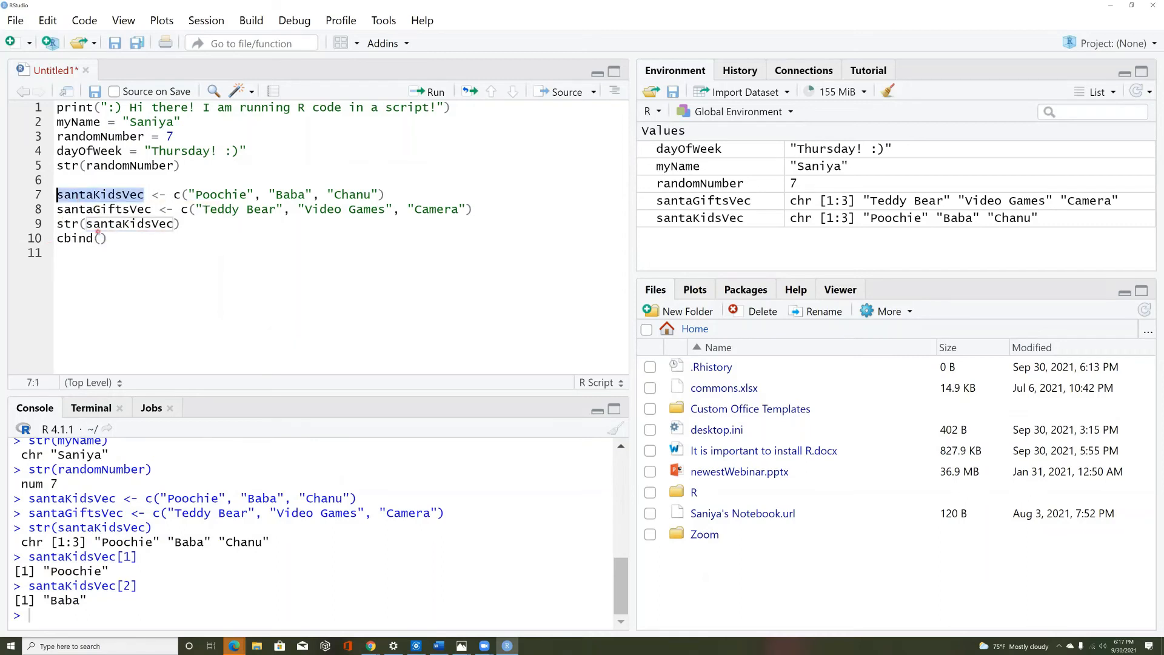
{"action": "left_click", "coordinate": [100, 238]}
{"action": "key", "text": "ctrl+v"}
{"action": "type", "text": ","}
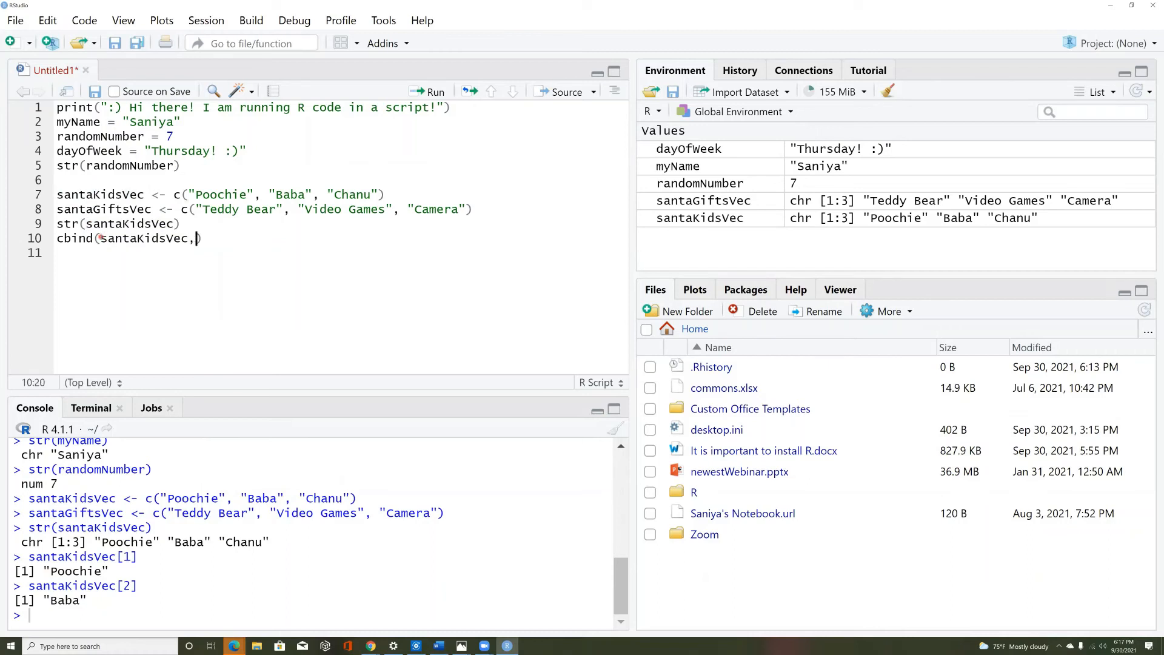
Step: Add santaGiftsVec as the second argument of the cbind() call on line 10 and run the line
{"action": "left_click", "coordinate": [101, 195]}
{"action": "double_click", "coordinate": [102, 208]}
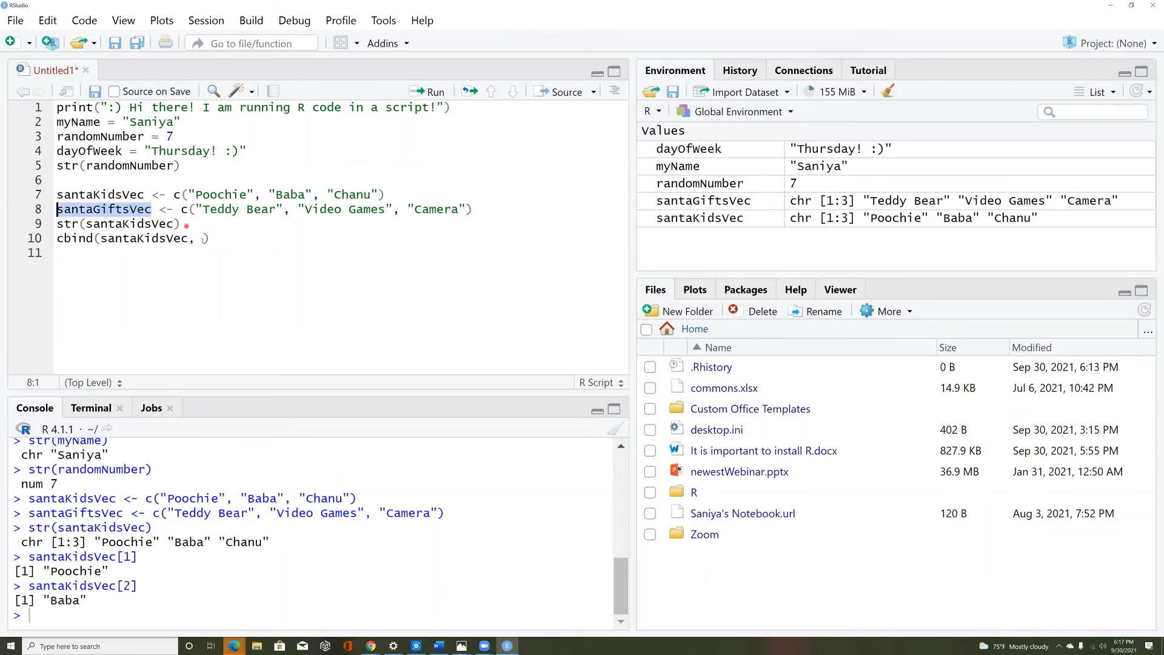
{"action": "key", "text": "ctrl+c"}
{"action": "left_click", "coordinate": [203, 239]}
{"action": "key", "text": "ctrl+v"}
{"action": "key", "text": "ctrl+Return"}
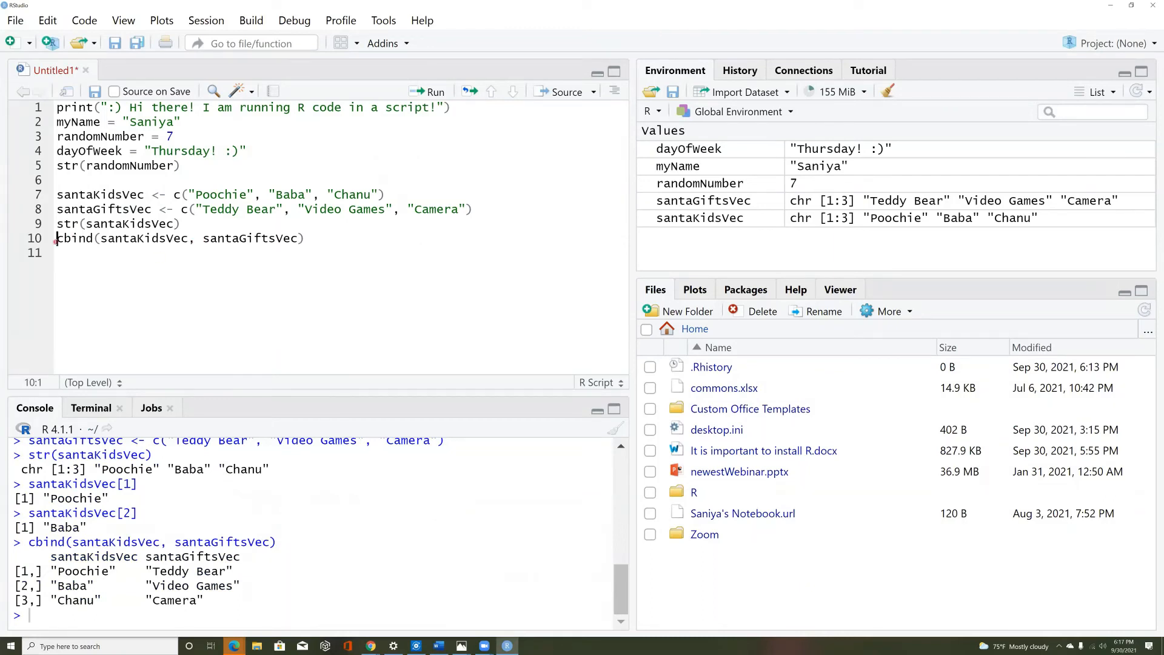
{"action": "type", "text": "dataf"}
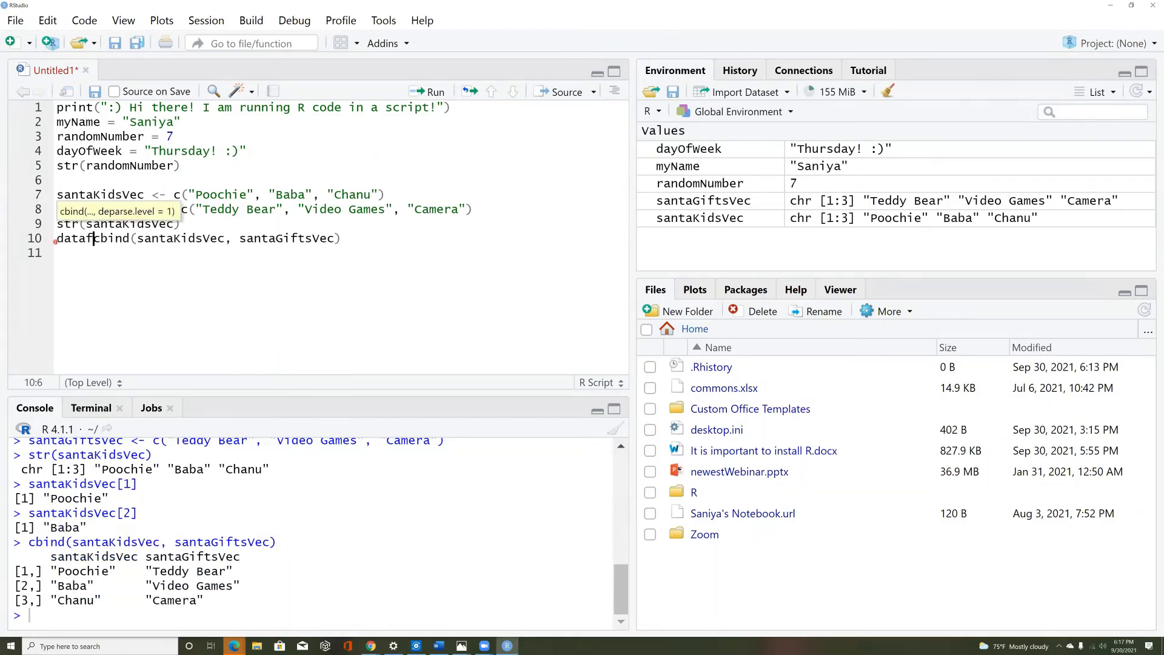
{"action": "key", "text": "BackSpace"}
{"action": "key", "text": "BackSpace"}
{"action": "key", "text": "BackSpace"}
{"action": "key", "text": "BackSpace"}
{"action": "key", "text": "BackSpace"}
Step: Assign the cbind() result on line 10 to df, run it, and print df from line 11
{"action": "type", "text": "df "}
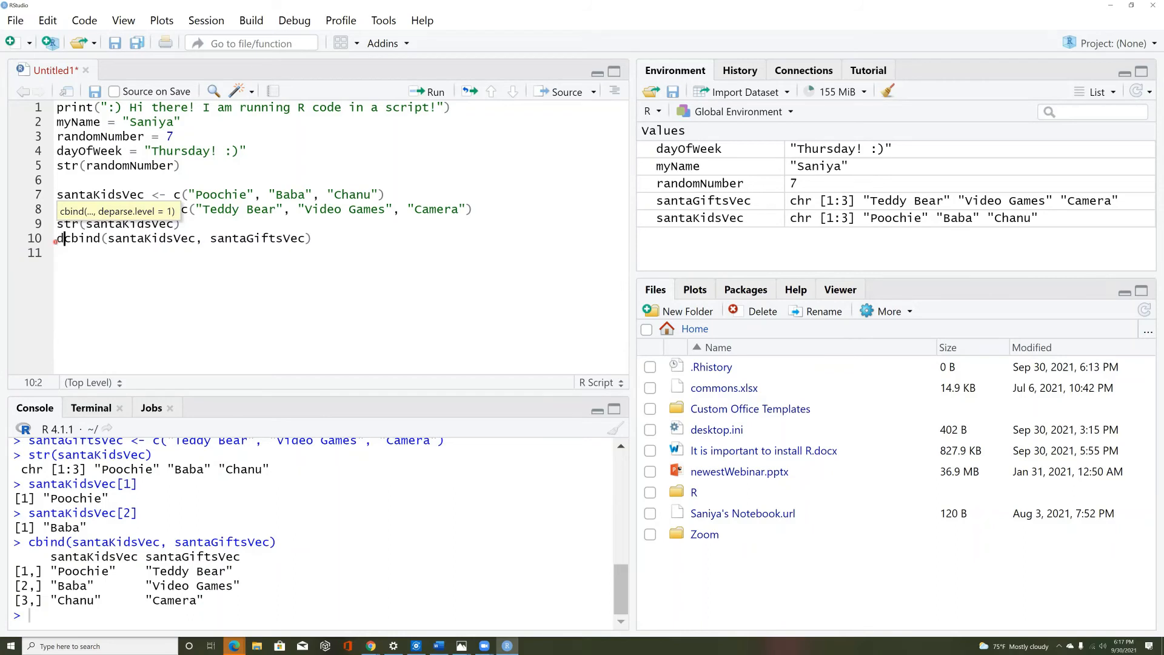
{"action": "type", "text": "="}
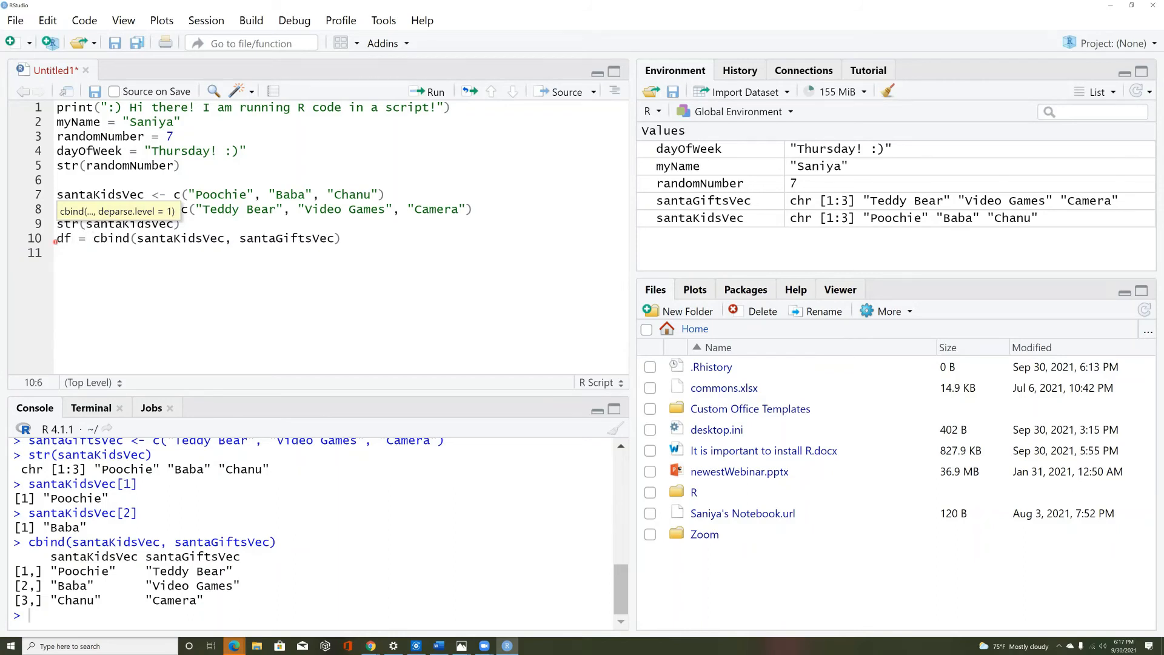
{"action": "key", "text": "ctrl+Return"}
{"action": "type", "text": "df"}
{"action": "key", "text": "ctrl+Return"}
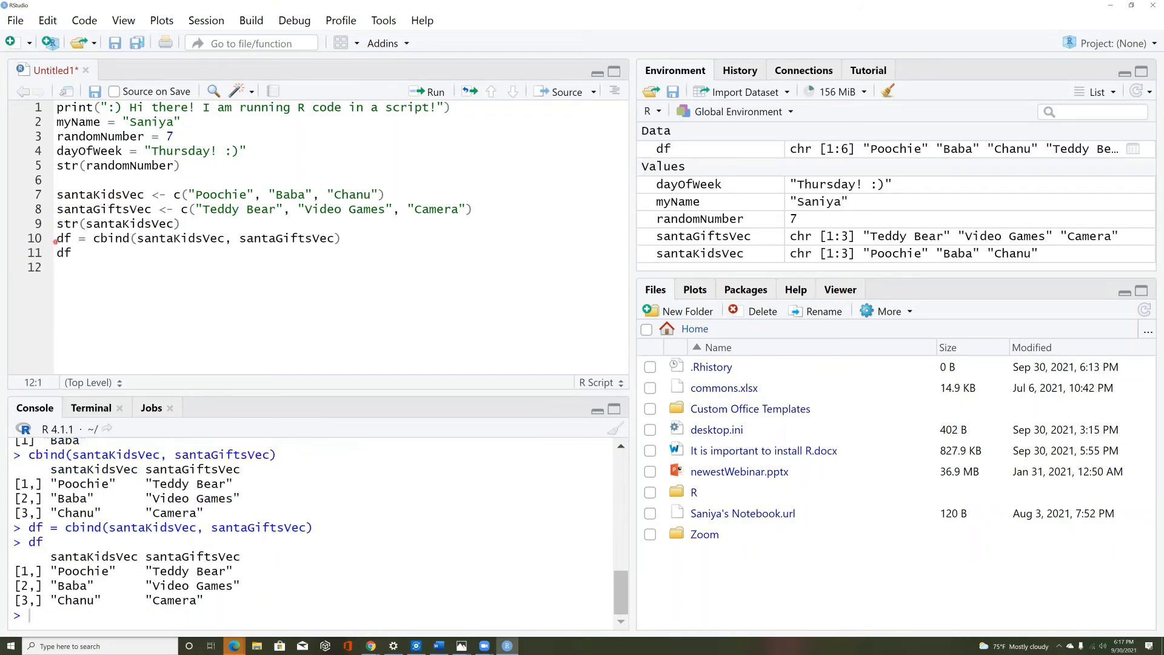
Step: On line 12, set colnames(df) to c("Santa Kids", "Gifts for Kids") and run it, and print df from line 13
{"action": "type", "text": "colnames(df) "}
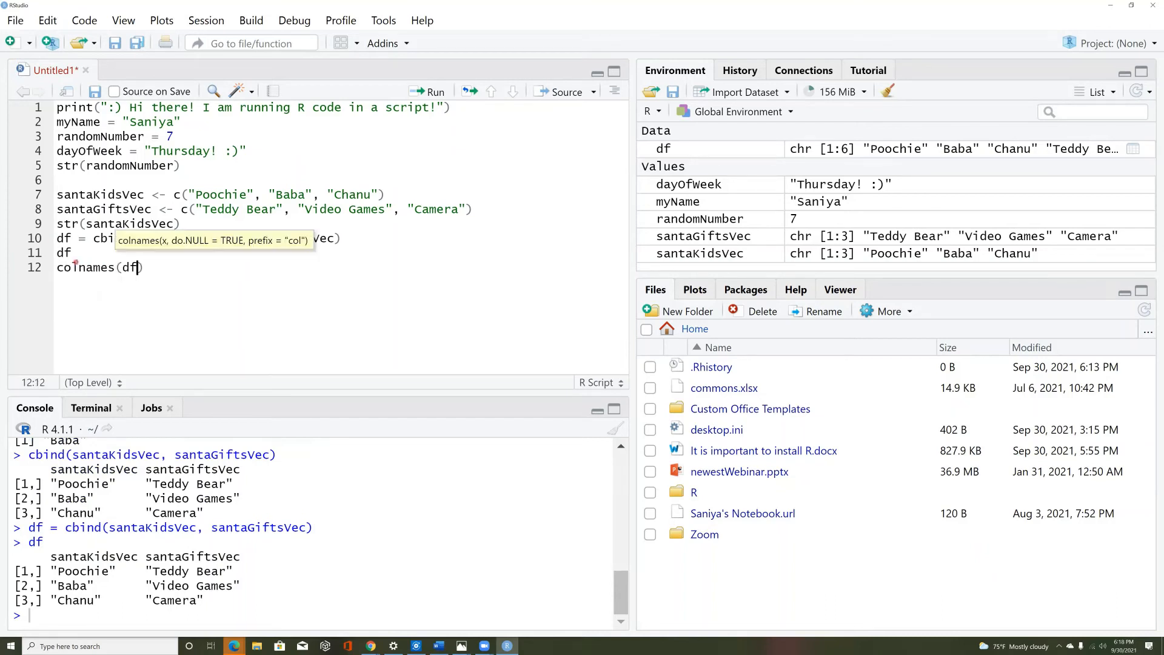
{"action": "type", "text": "= c("}
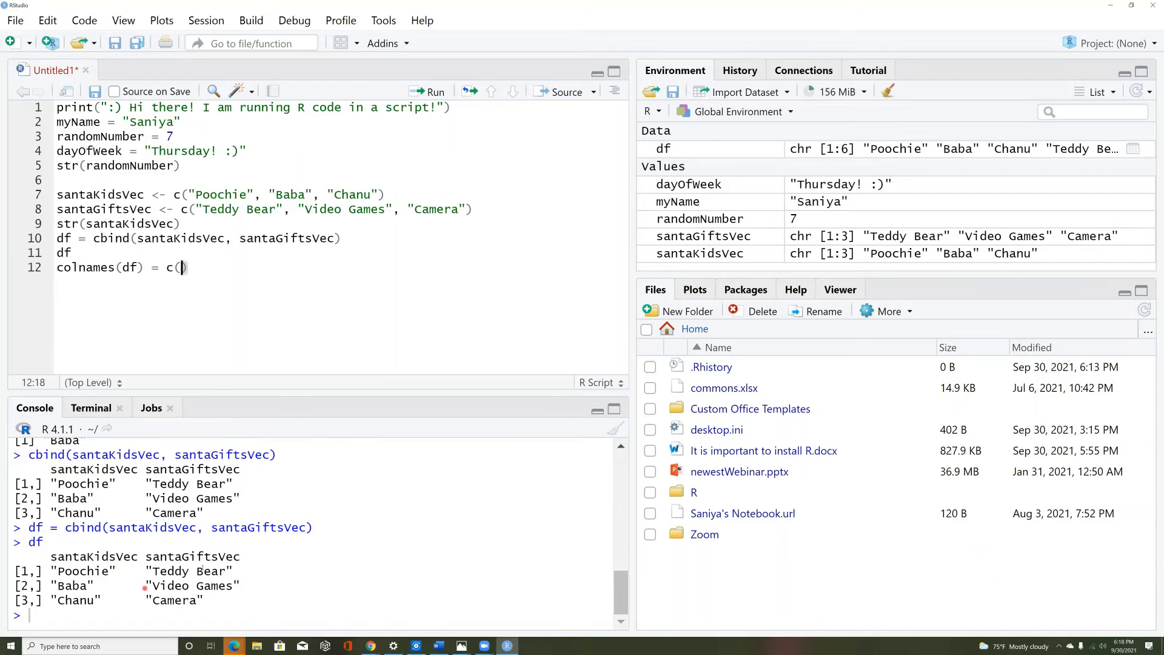
{"action": "type", "text": "\"Santa Kids\", \"Gifts for Ki"}
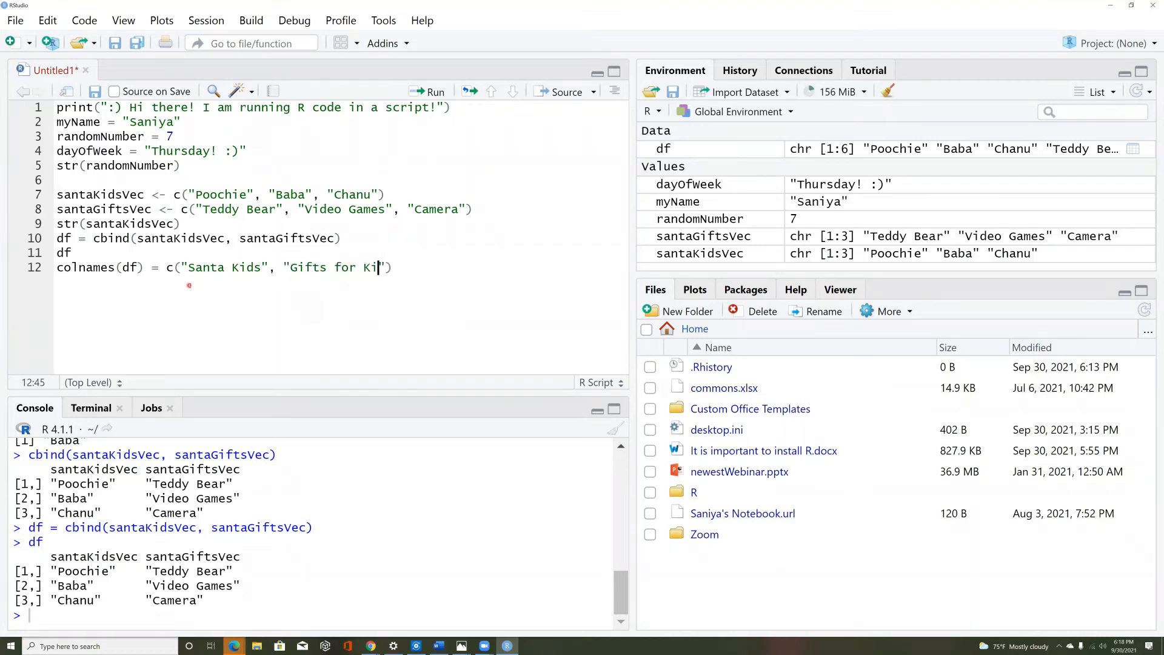
{"action": "type", "text": "ds"}
{"action": "key", "text": "ctrl+Return"}
{"action": "type", "text": "df"}
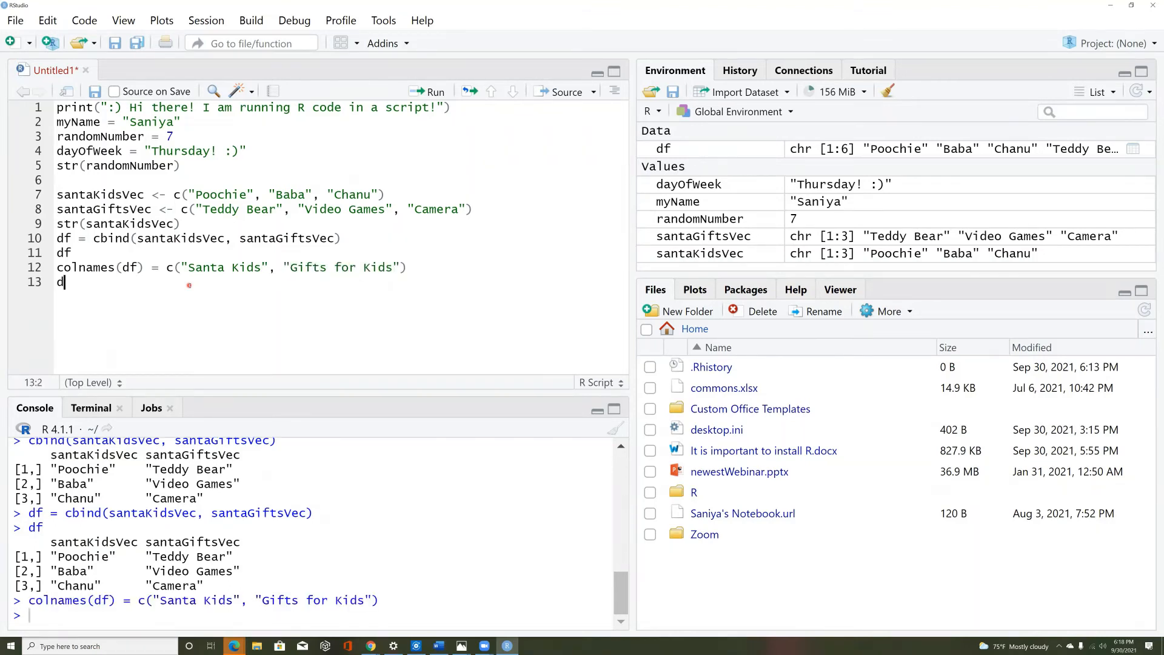
{"action": "key", "text": "ctrl+Return"}
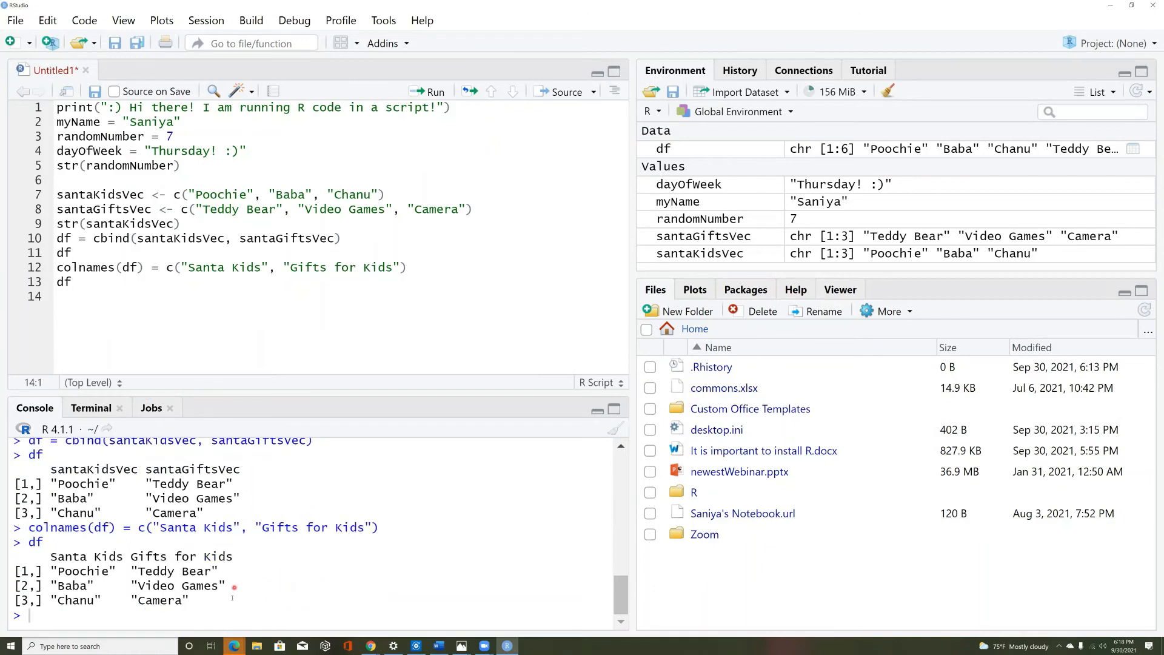
{"action": "left_click_drag", "start_coordinate": [233, 602], "coordinate": [52, 543]}
Step: Write and run df = data.frame(df) on line 14, and print df from line 15
{"action": "left_click", "coordinate": [88, 285]}
{"action": "left_click", "coordinate": [87, 301]}
{"action": "type", "text": "df = data.frame(df"}
{"action": "key", "text": "ctrl+Return"}
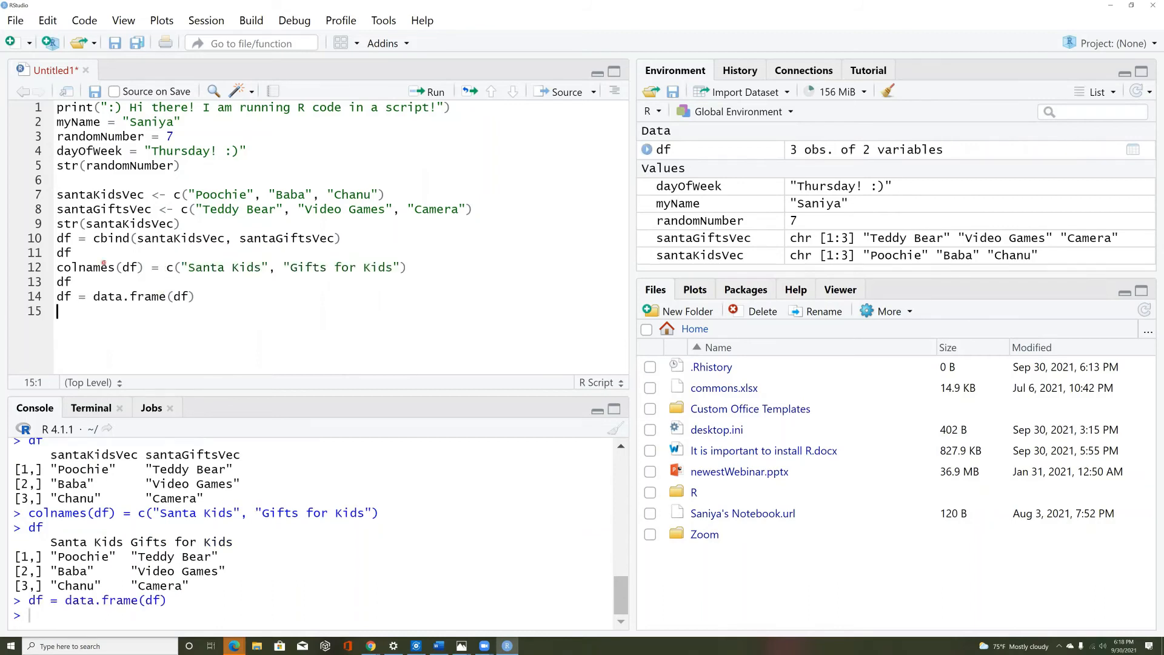
{"action": "type", "text": "df"}
{"action": "key", "text": "ctrl+Return"}
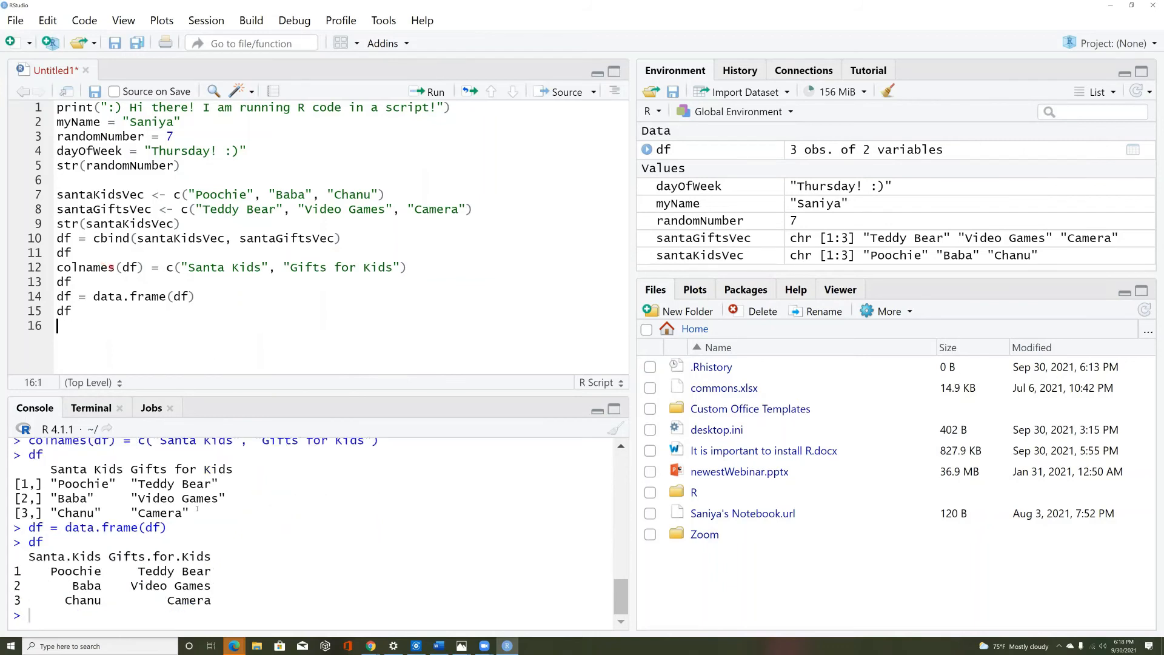
{"action": "left_click_drag", "start_coordinate": [195, 512], "coordinate": [29, 483]}
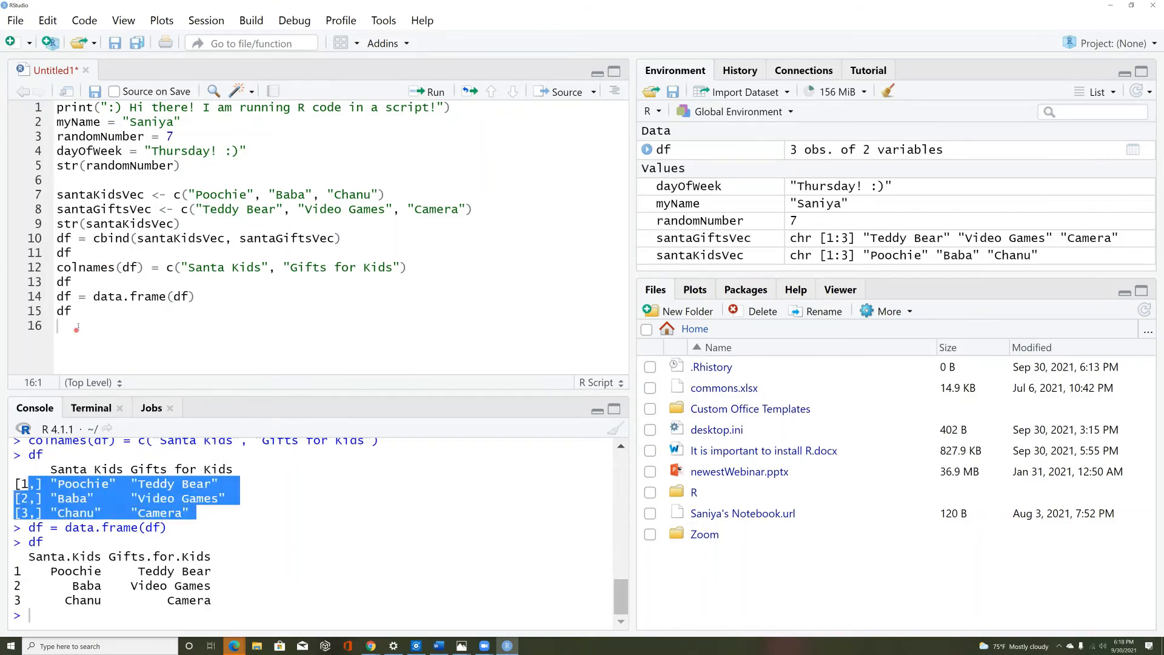
Step: Write str(df) on line 16 and run the line
{"action": "left_click", "coordinate": [76, 327]}
{"action": "type", "text": "str(df"}
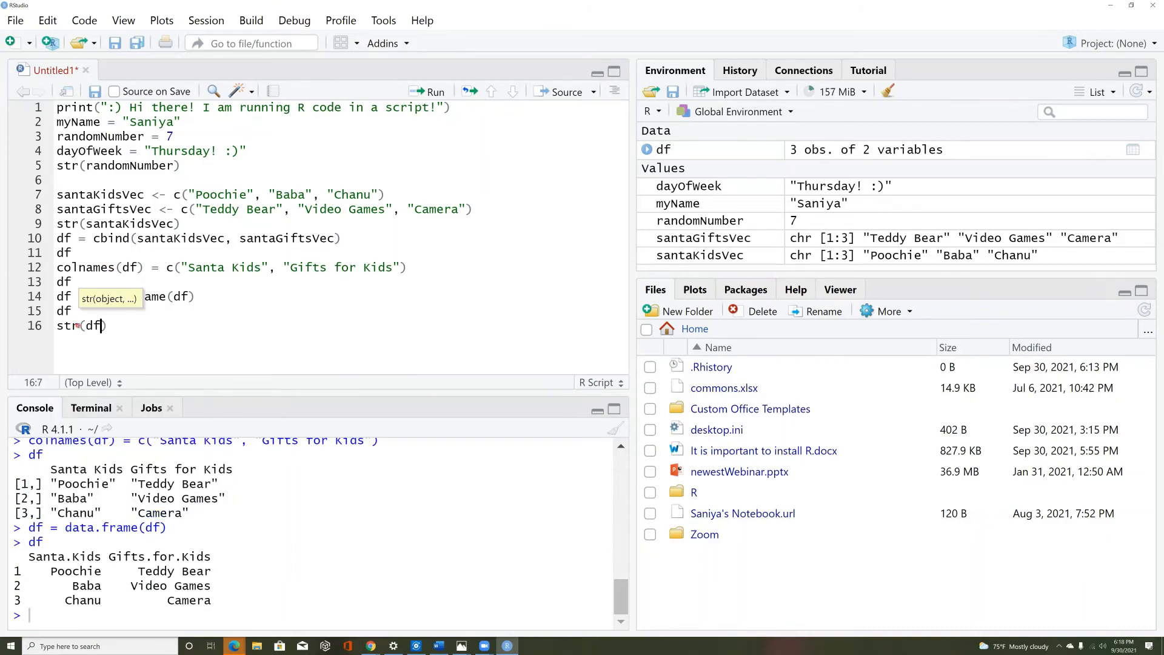
{"action": "key", "text": "ctrl+Return"}
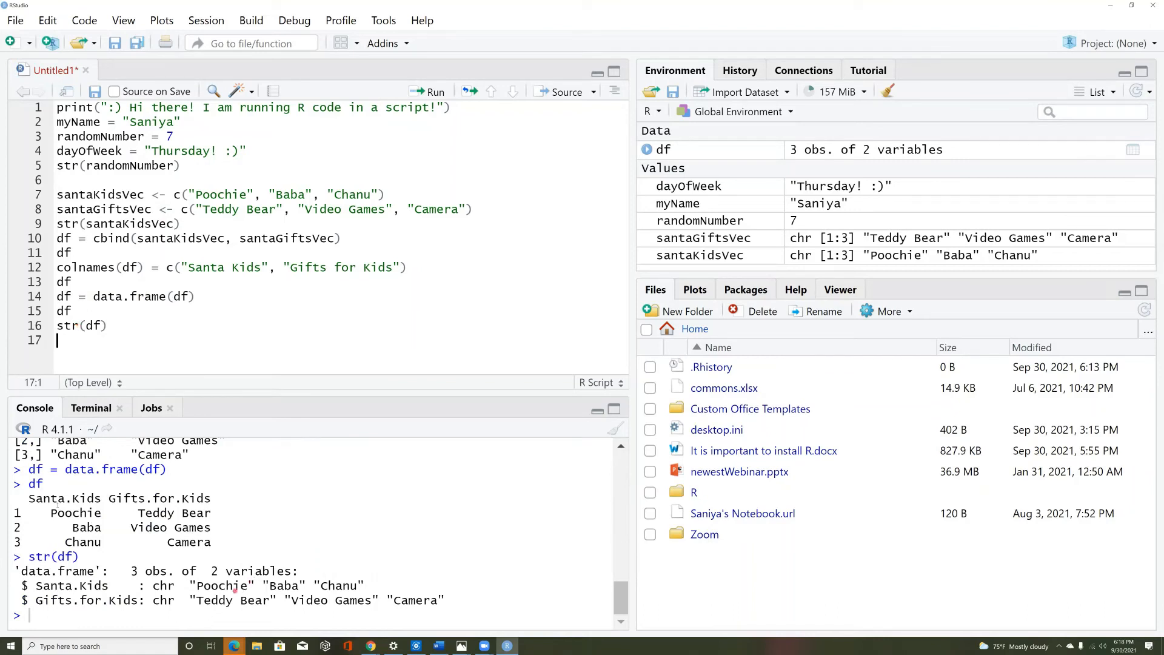
Step: Highlight the column names of the printed data frame in the console output
{"action": "left_click_drag", "start_coordinate": [50, 499], "coordinate": [90, 499]}
{"action": "double_click", "coordinate": [90, 499]}
{"action": "left_click", "coordinate": [143, 497]}
{"action": "left_click_drag", "start_coordinate": [212, 500], "coordinate": [21, 498]}
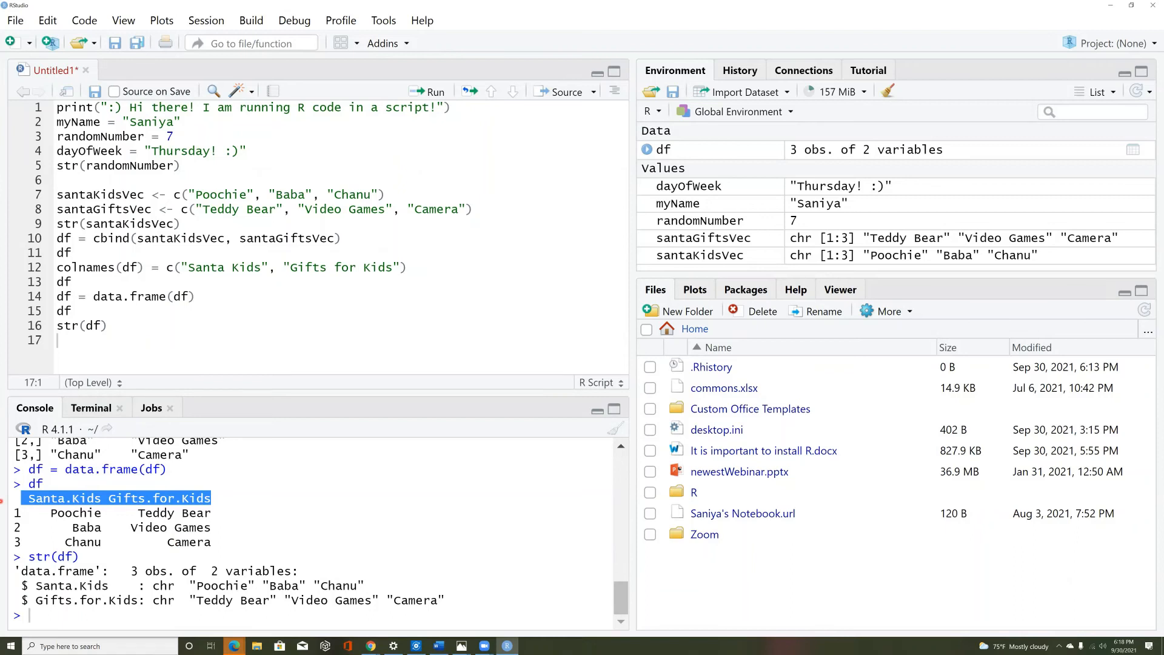
{"action": "key", "text": "alt+Tab"}
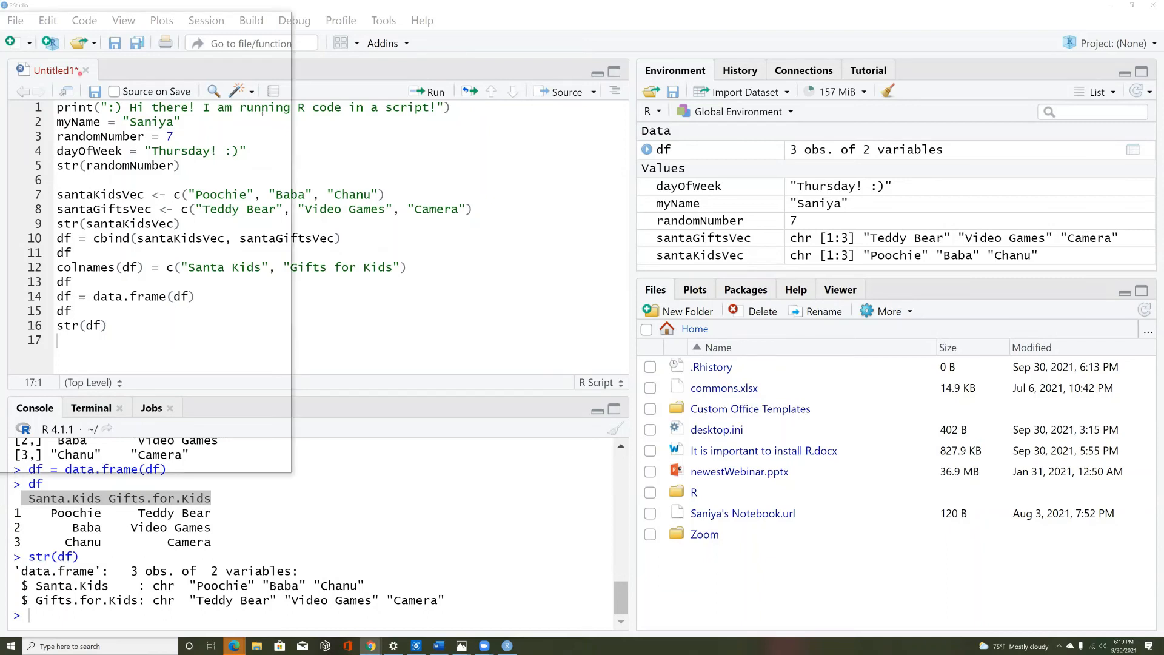
{"action": "left_click", "coordinate": [607, 237]}
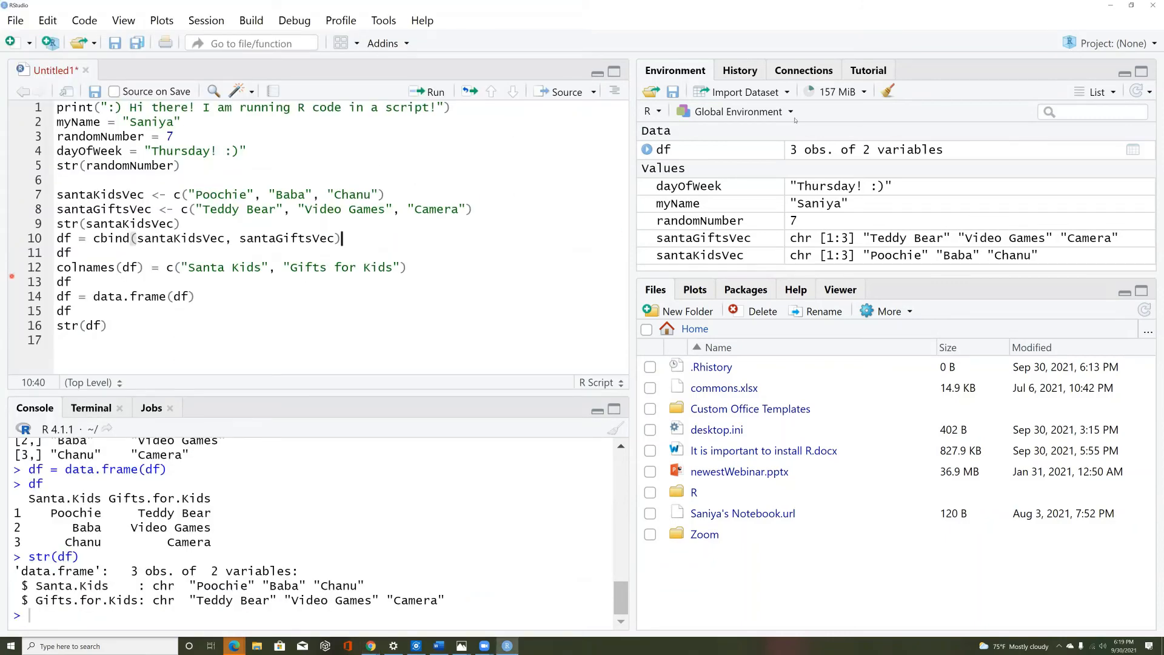
{"action": "key", "text": "alt+Tab"}
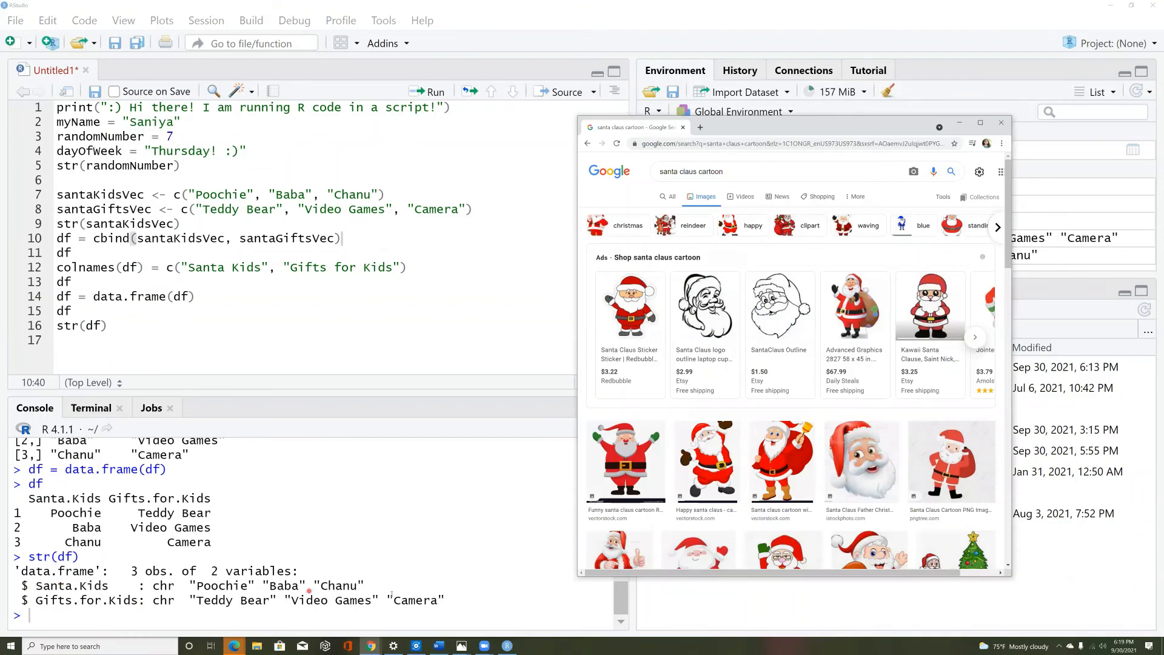
{"action": "scroll", "coordinate": [61, 548], "scroll_direction": "up", "scroll_amount": 2}
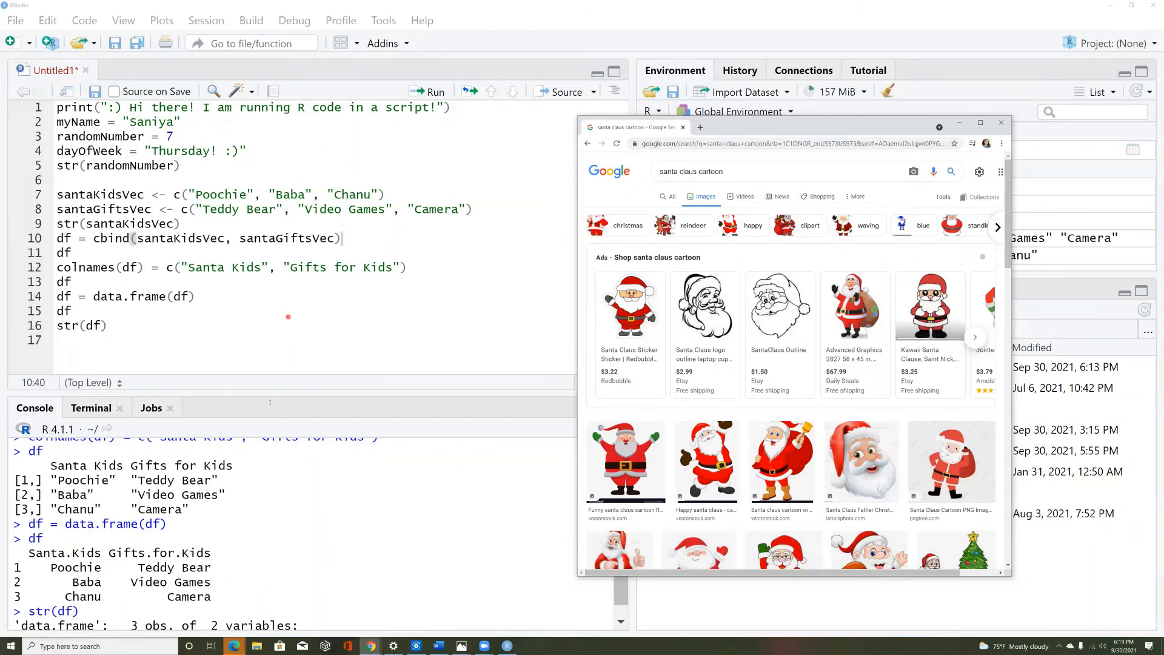
{"action": "left_click", "coordinate": [291, 306]}
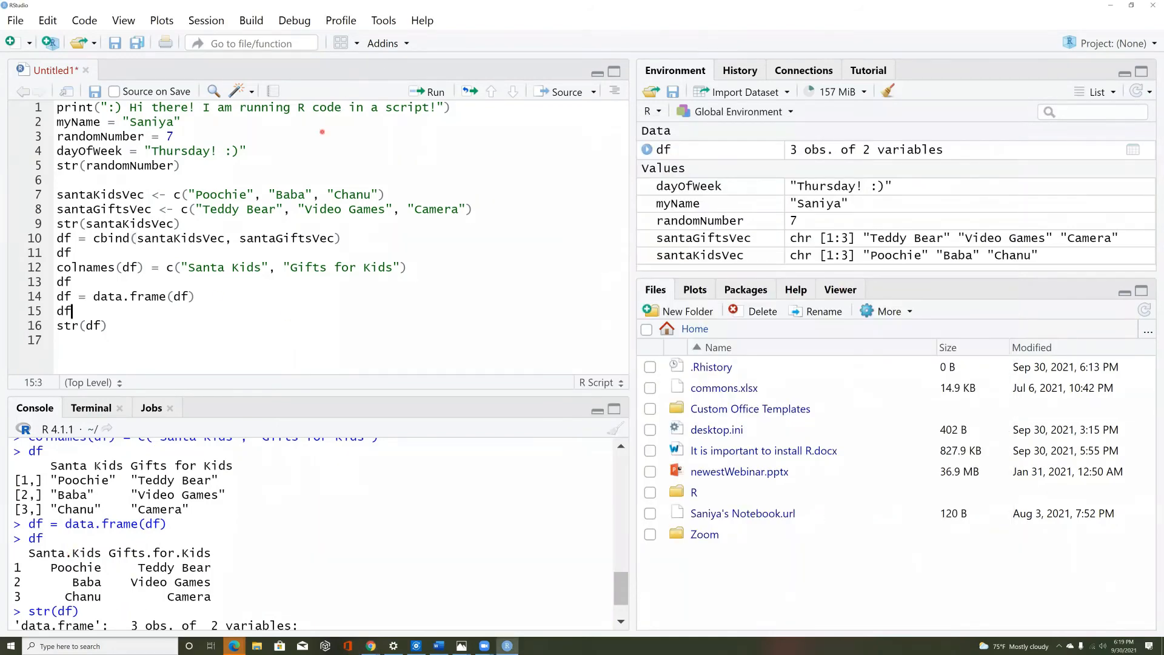
Step: Open the data frame df in the data viewer by running View(df) in the console
{"action": "left_click", "coordinate": [56, 586]}
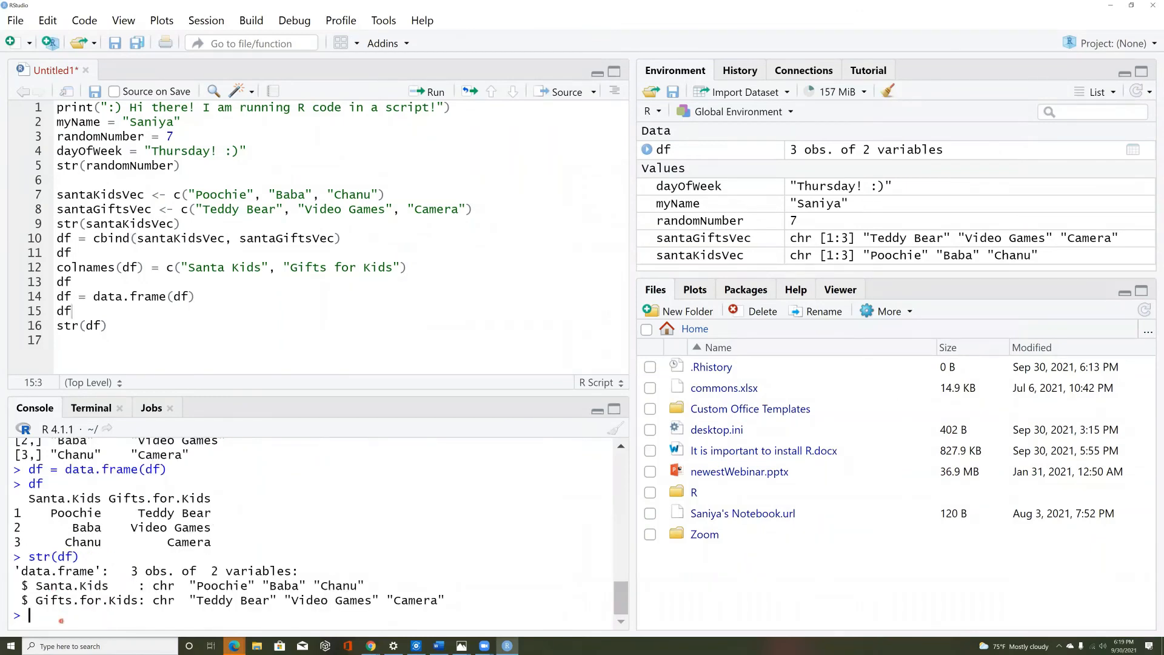
{"action": "type", "text": "View(df)"}
{"action": "key", "text": "Return"}
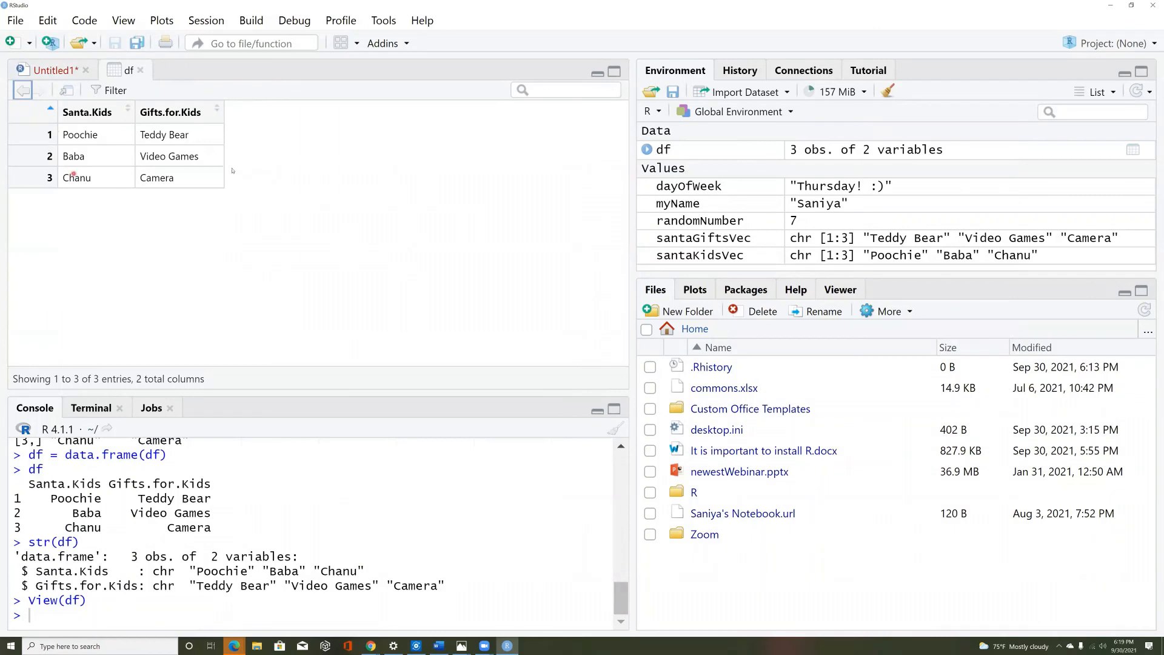
Step: Sort the viewed df table by Santa.Kids and then by Gifts.for.Kids, and expand and collapse the variable details of df in the environment
{"action": "left_click", "coordinate": [129, 113]}
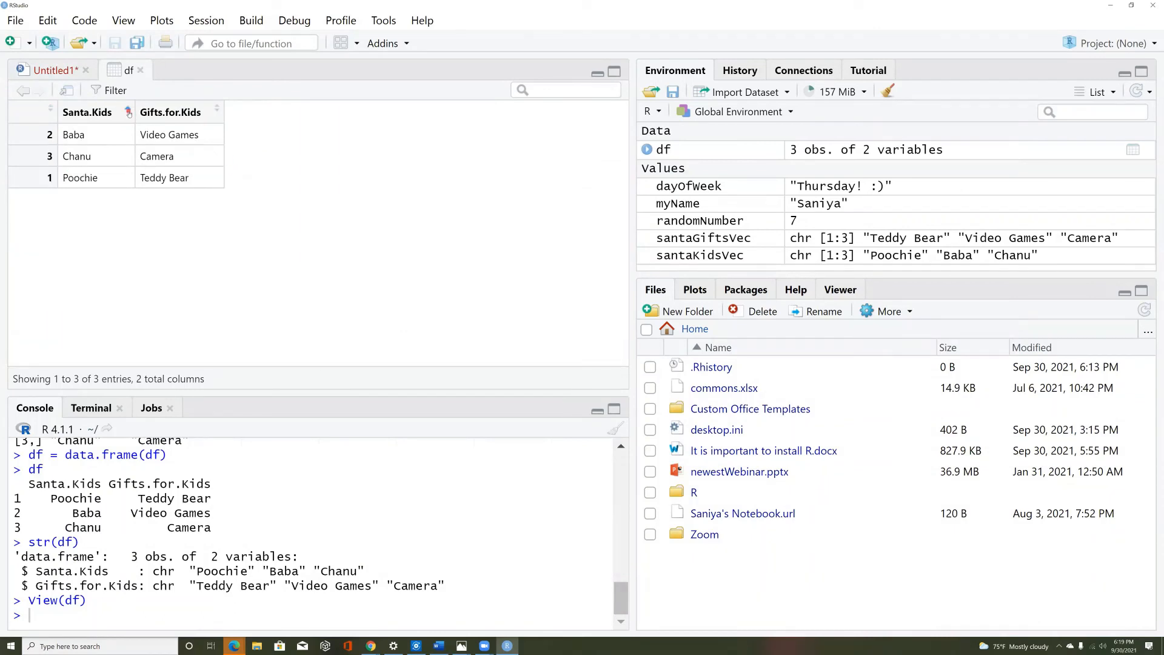
{"action": "left_click", "coordinate": [218, 113]}
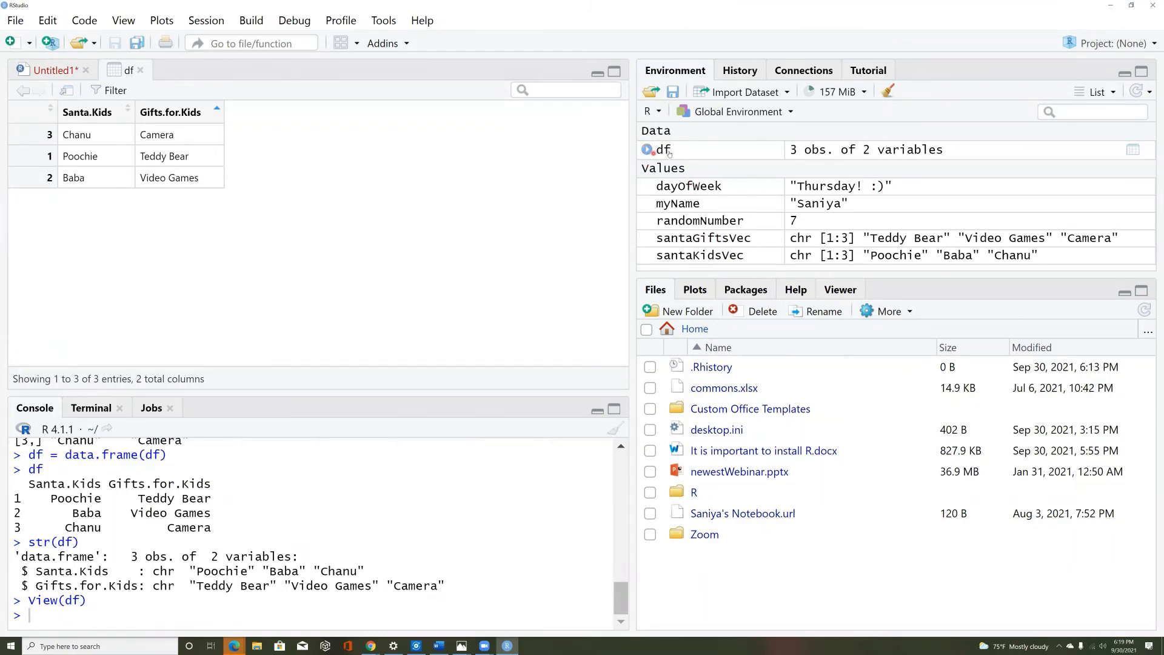
{"action": "left_click", "coordinate": [646, 150]}
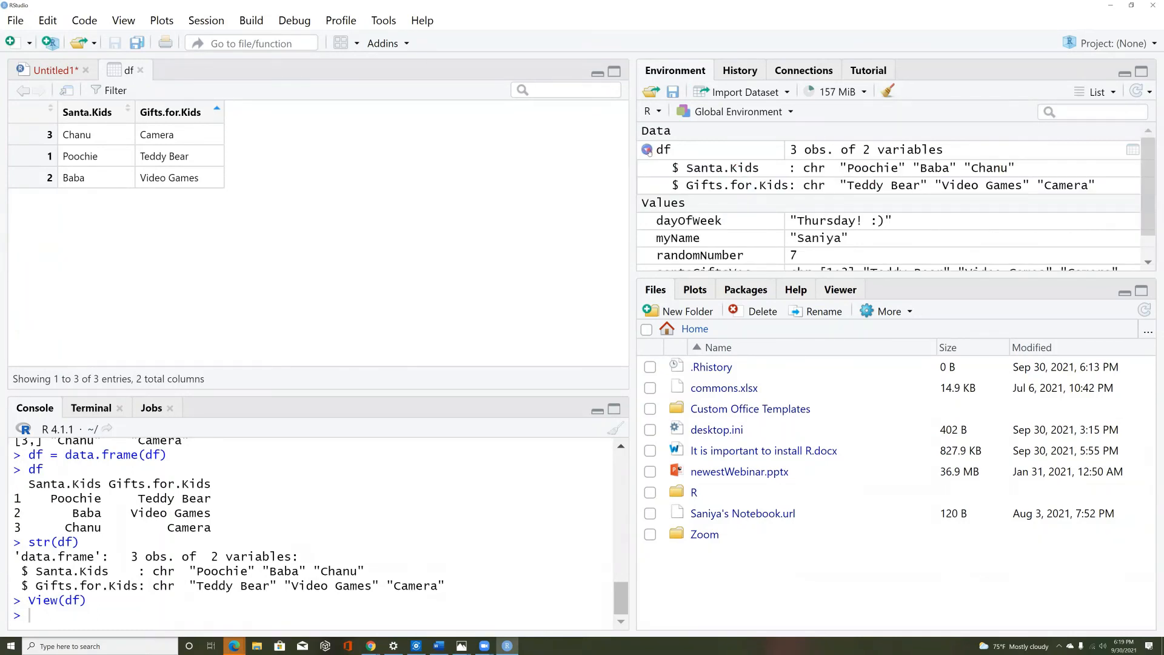
{"action": "left_click", "coordinate": [646, 150]}
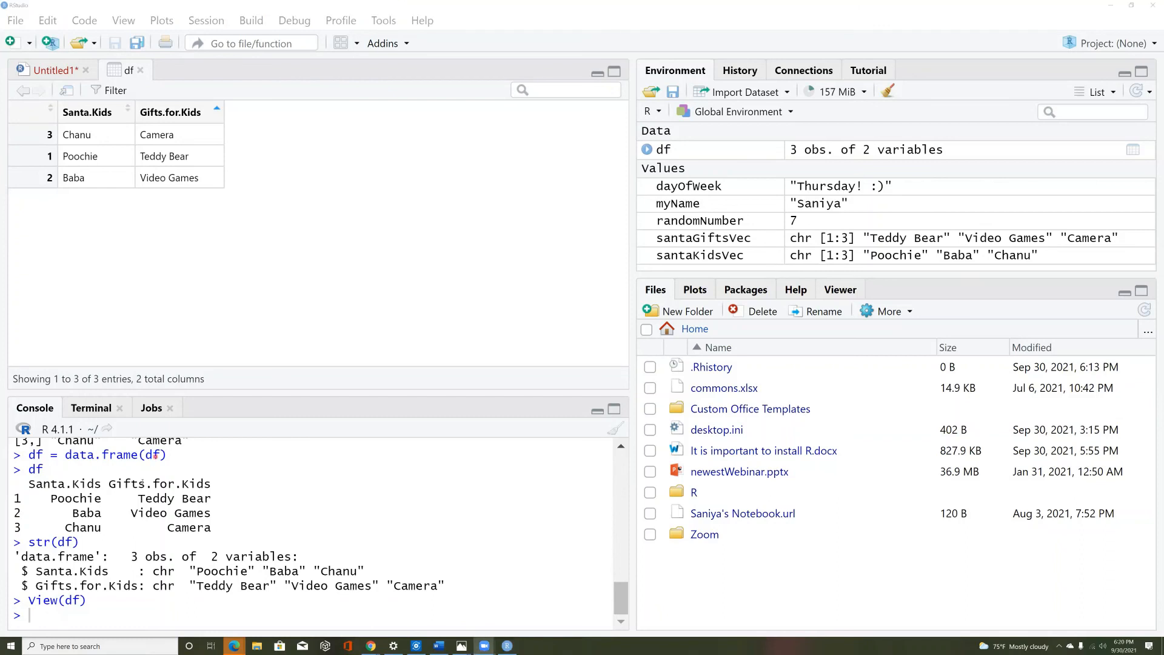
Step: Calculate 3 + 5 directly in the console, and write and run 5 + 6 on line 17 of the script
{"action": "type", "text": "3 + 5"}
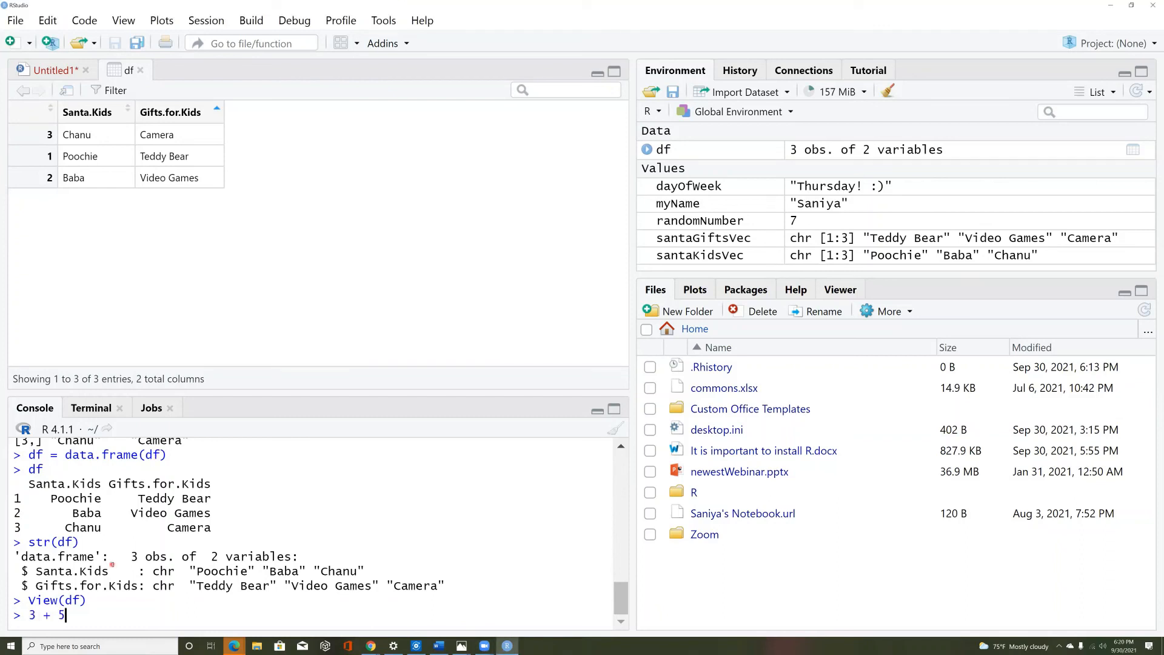
{"action": "key", "text": "Return"}
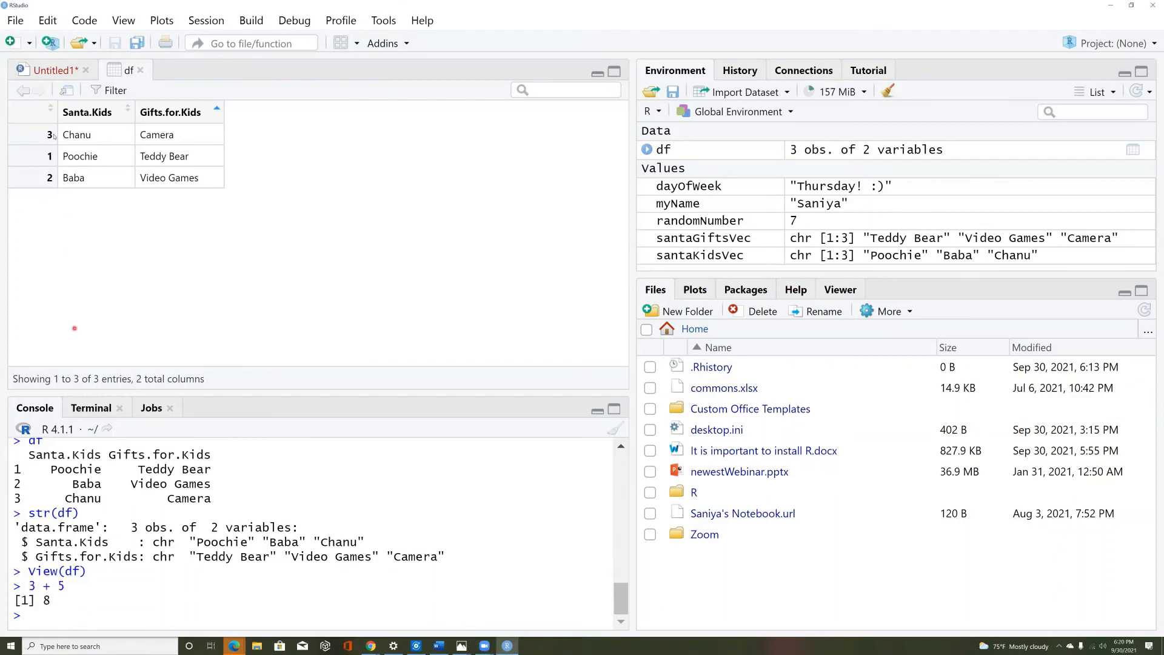
{"action": "left_click", "coordinate": [46, 74]}
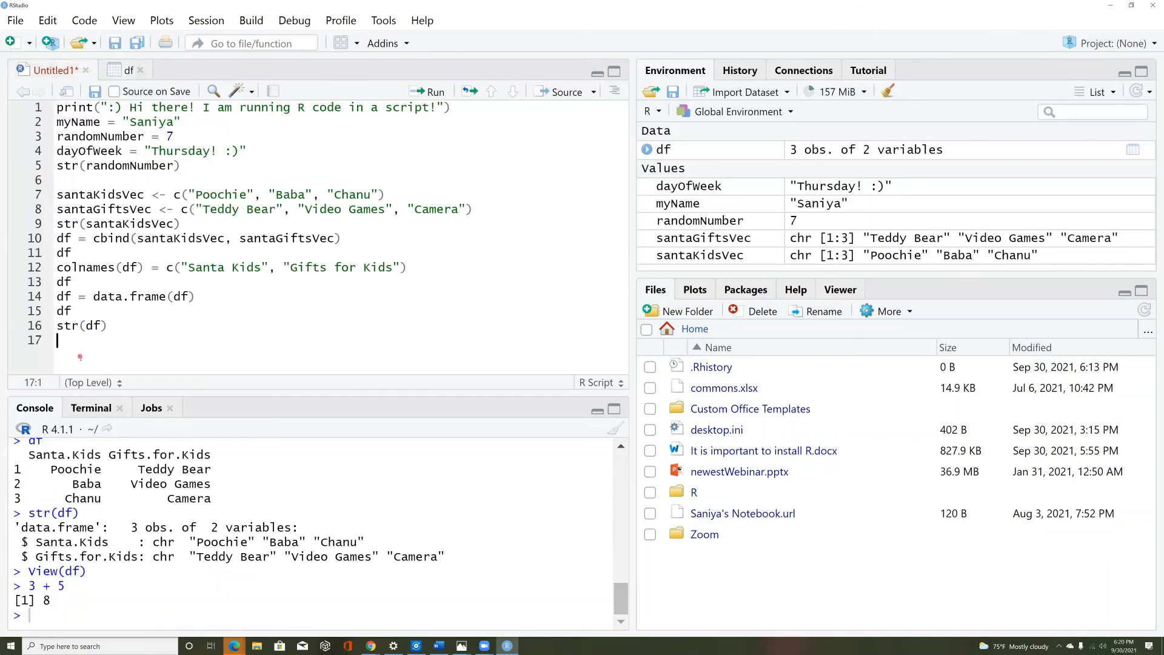
{"action": "type", "text": "5 + 6"}
{"action": "key", "text": "ctrl+Return"}
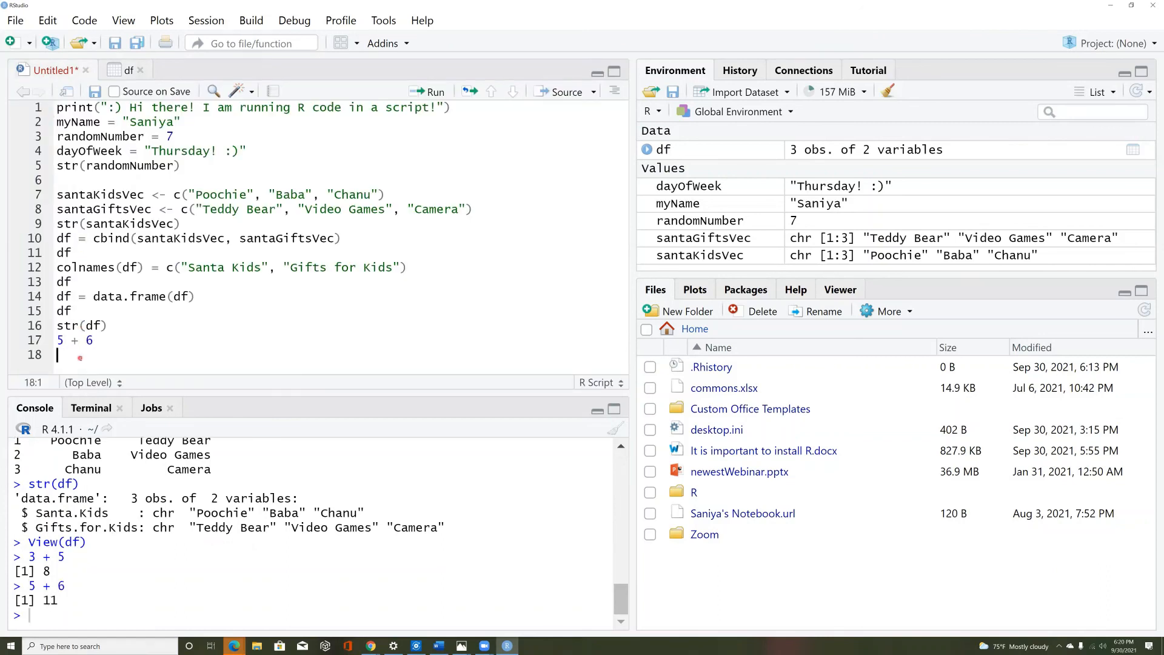
Step: Run lines 13 to 17 of the script together as one selection and clear the selection
{"action": "left_click_drag", "start_coordinate": [100, 362], "coordinate": [36, 282]}
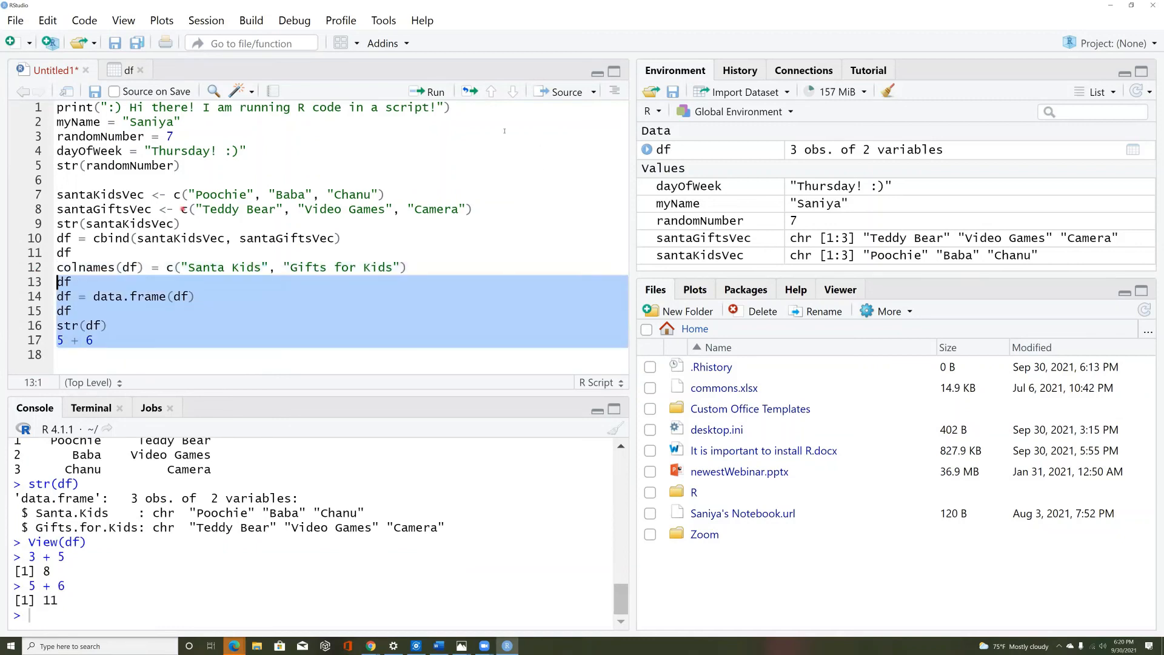
{"action": "left_click", "coordinate": [436, 93]}
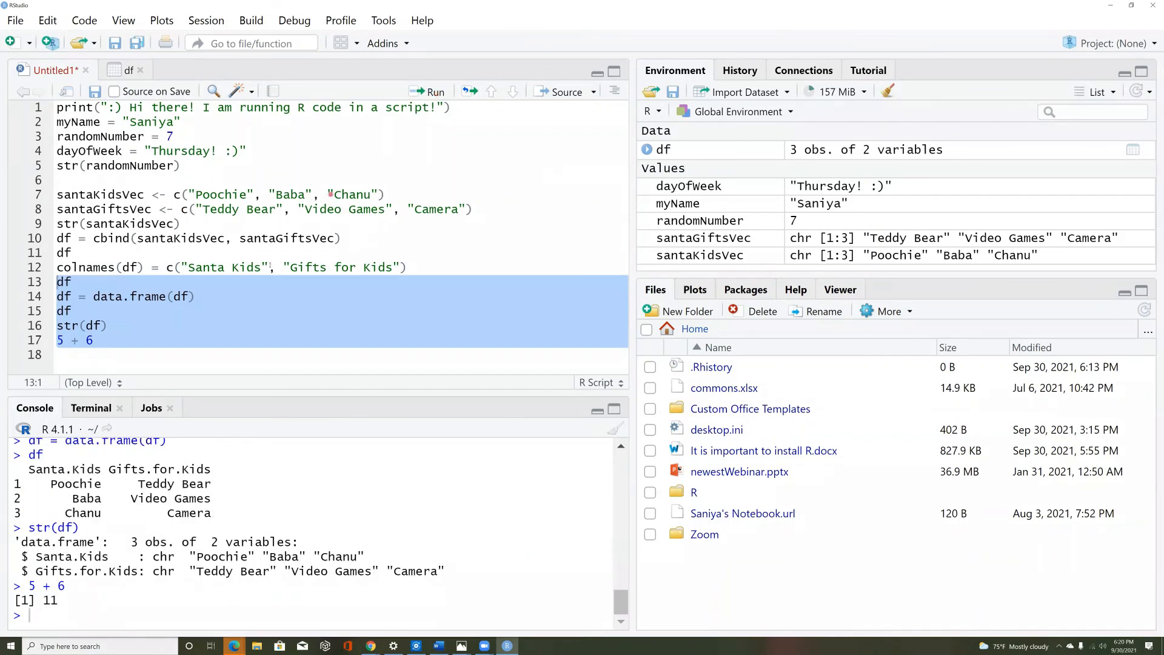
{"action": "left_click", "coordinate": [165, 282]}
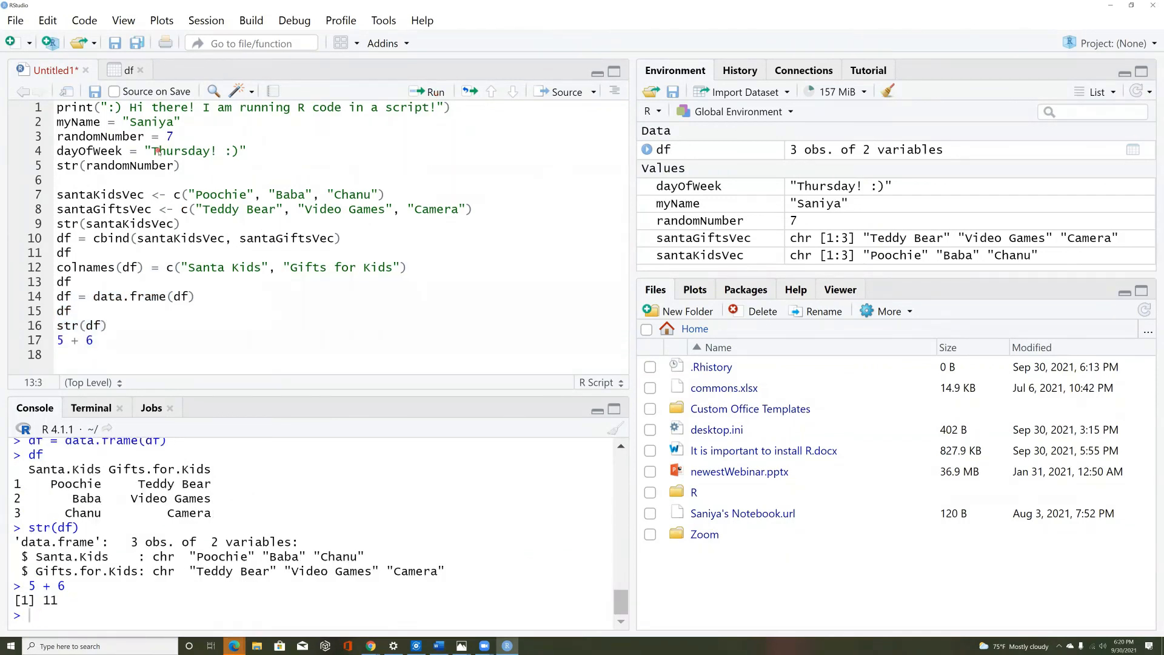
Step: Save the script in the Documents folder as myFirstR.R
{"action": "key", "text": "ctrl+s"}
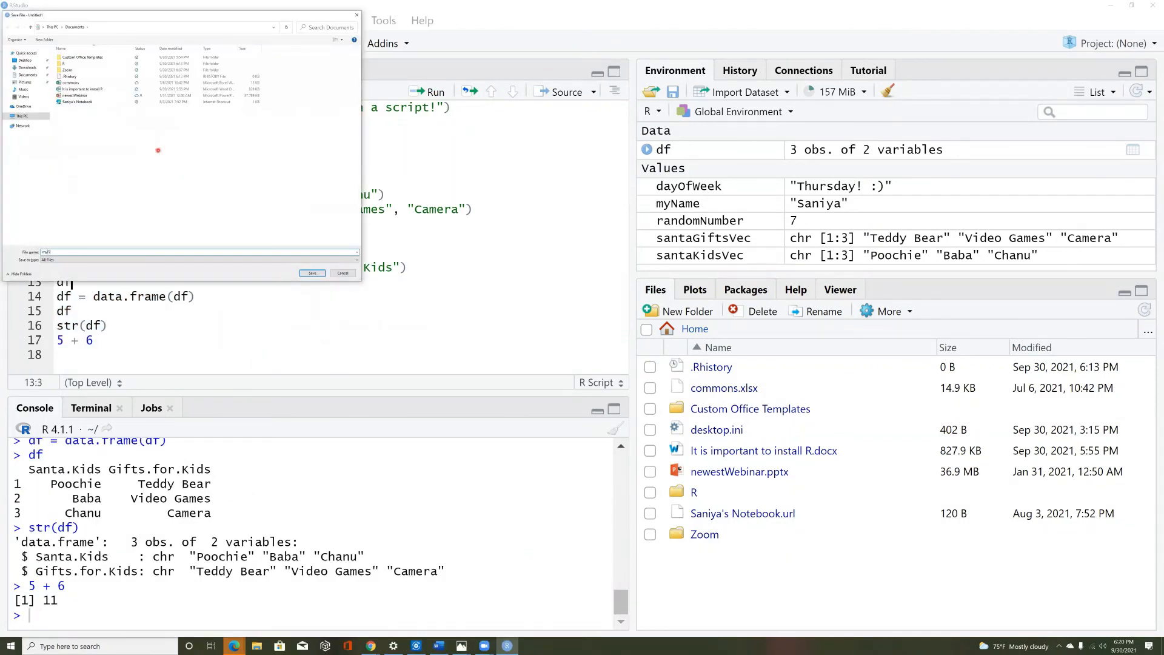
{"action": "key", "text": "Return"}
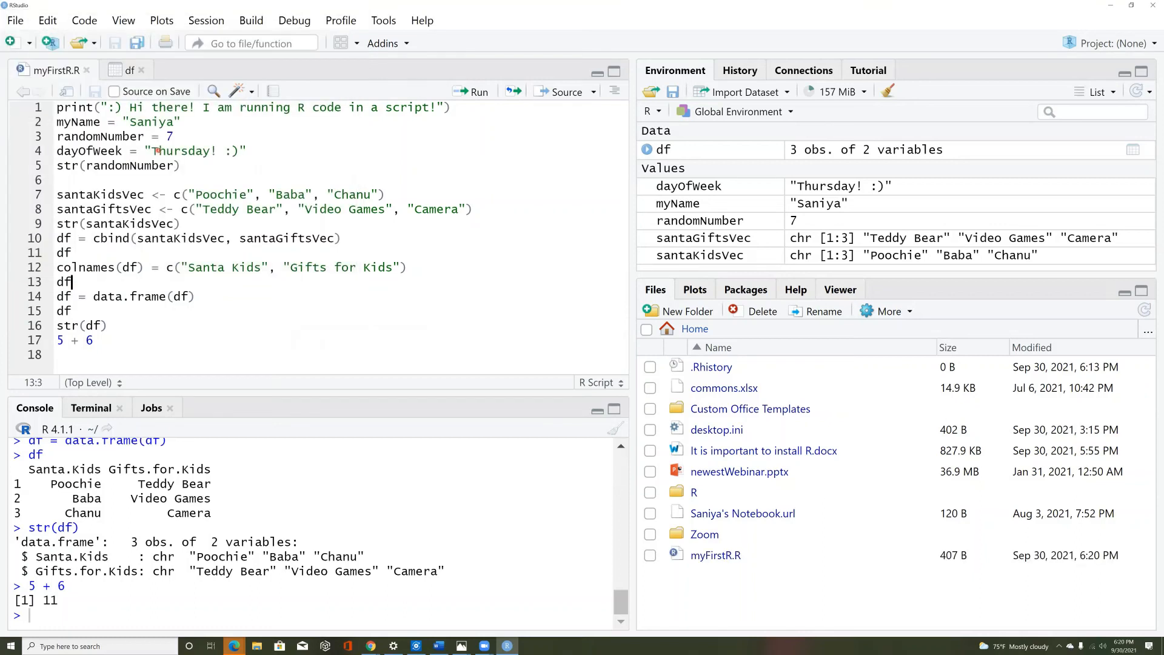